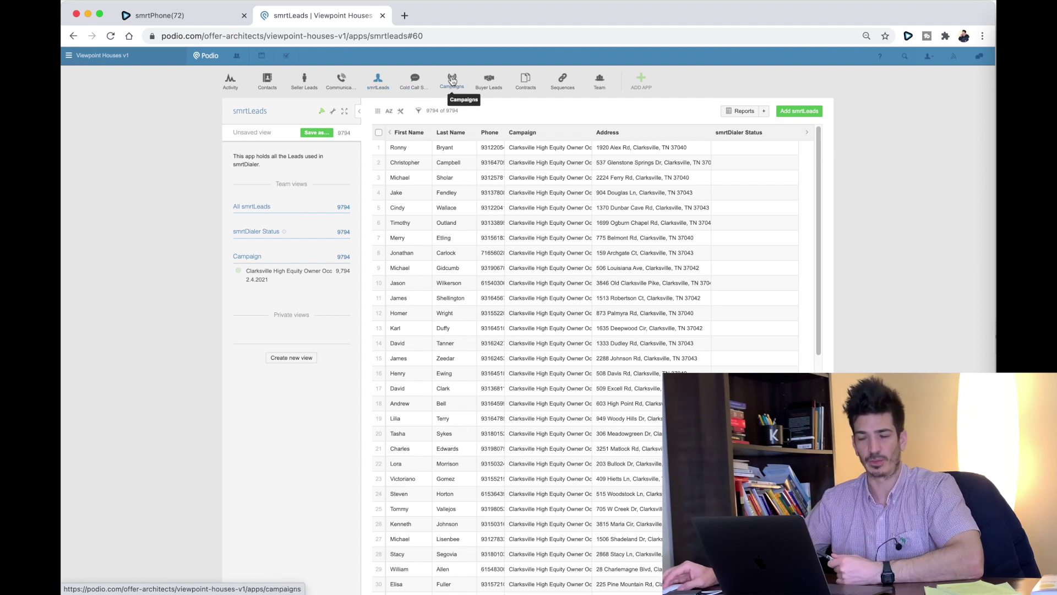
Step: Open the first conversation in the Cold Call Script app and review its script questions and recorded answers
{"action": "left_click", "coordinate": [415, 82]}
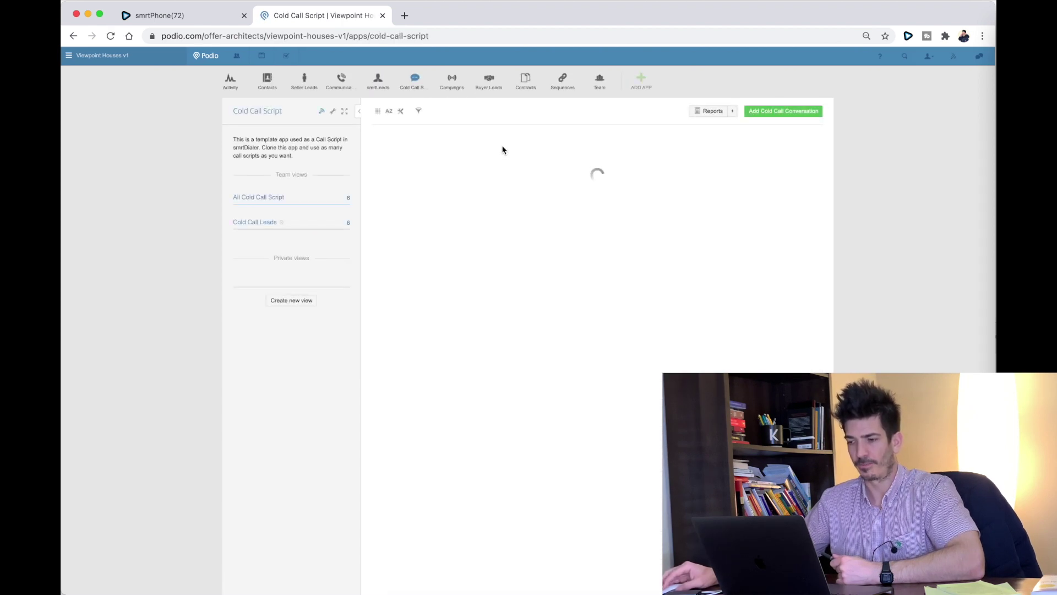
{"action": "left_click", "coordinate": [485, 147]}
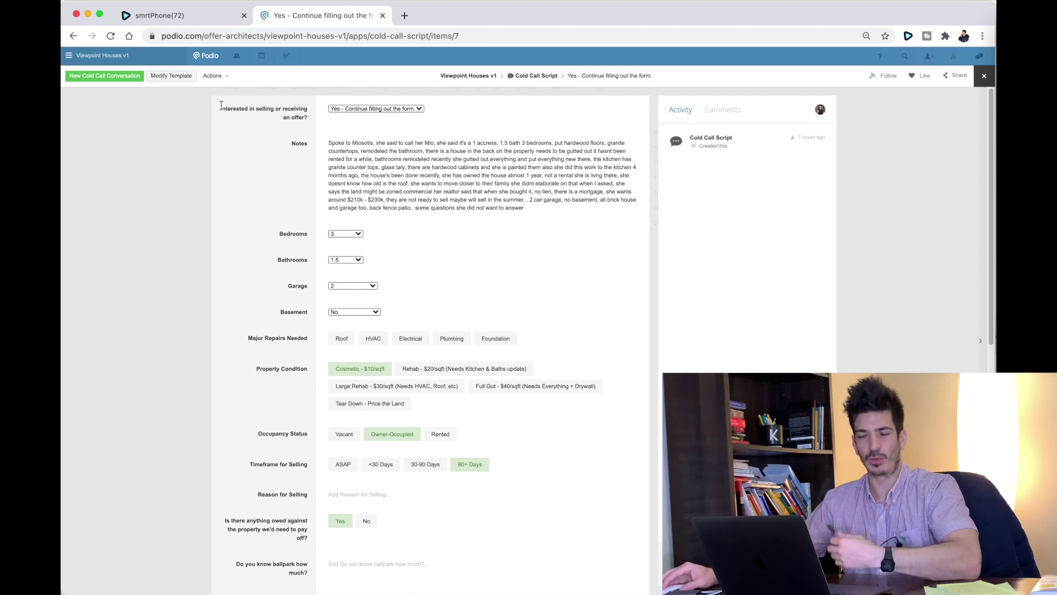
{"action": "scroll", "coordinate": [332, 225], "scroll_direction": "down", "scroll_amount": 5}
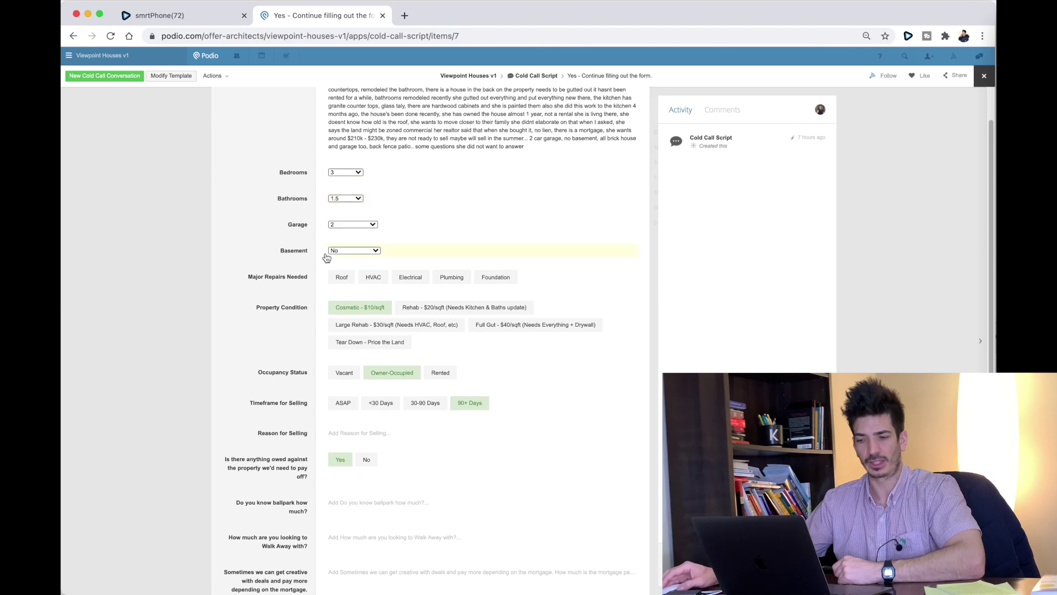
{"action": "scroll", "coordinate": [326, 256], "scroll_direction": "down", "scroll_amount": 11}
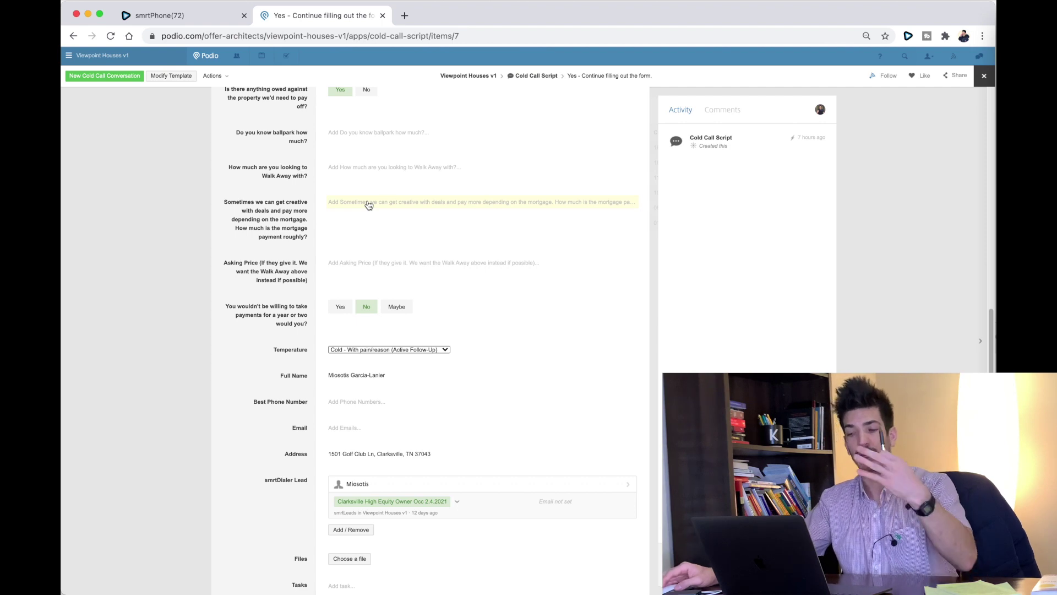
{"action": "scroll", "coordinate": [368, 205], "scroll_direction": "down", "scroll_amount": 2}
{"action": "scroll", "coordinate": [368, 252], "scroll_direction": "up", "scroll_amount": 11}
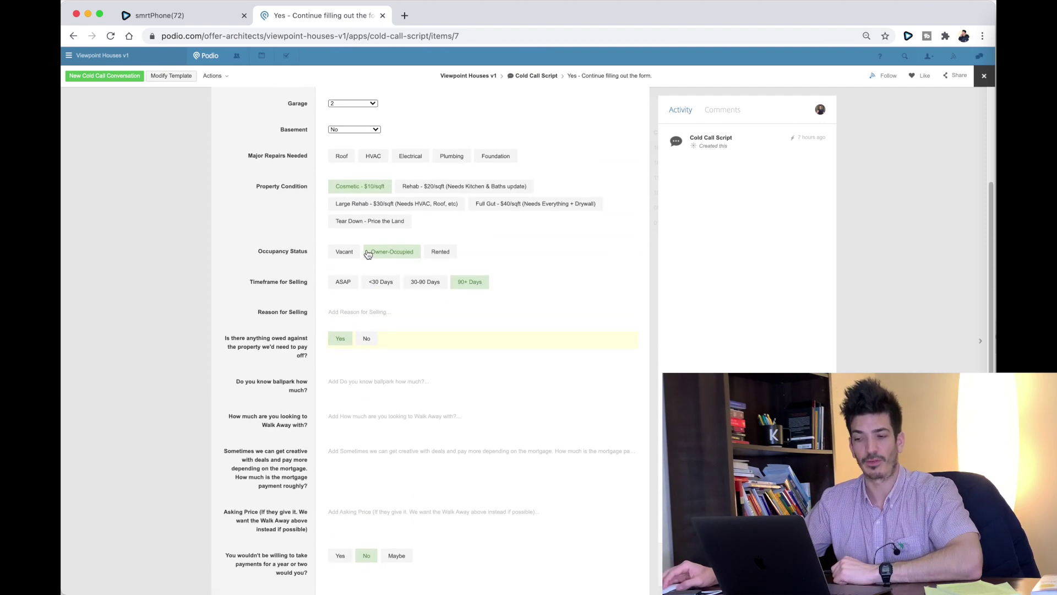
{"action": "left_click", "coordinate": [367, 254]}
{"action": "scroll", "coordinate": [367, 254], "scroll_direction": "down", "scroll_amount": 9}
{"action": "scroll", "coordinate": [368, 253], "scroll_direction": "down", "scroll_amount": 2}
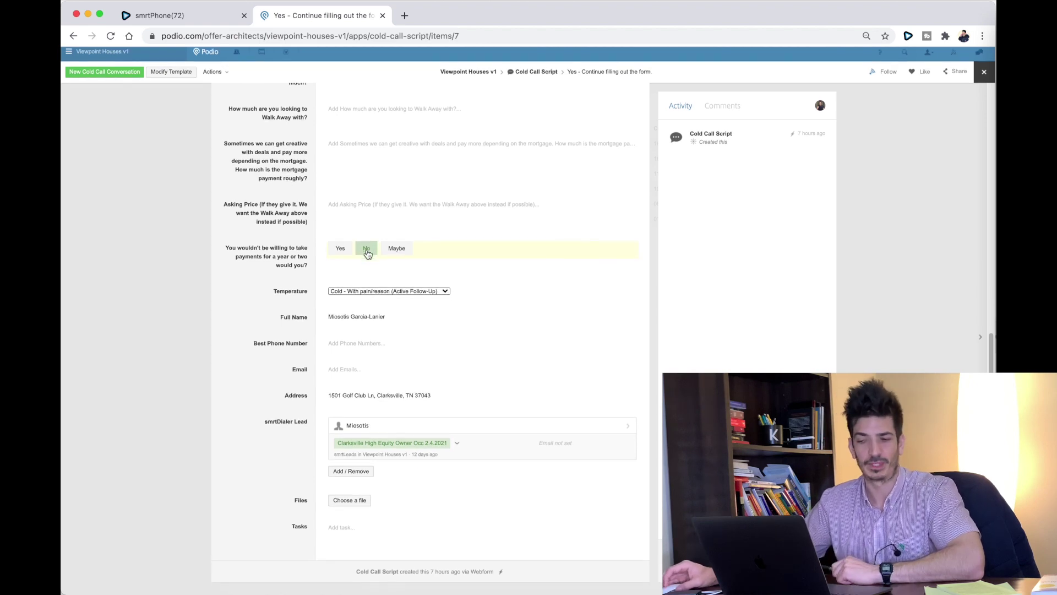
{"action": "scroll", "coordinate": [368, 253], "scroll_direction": "up", "scroll_amount": 17}
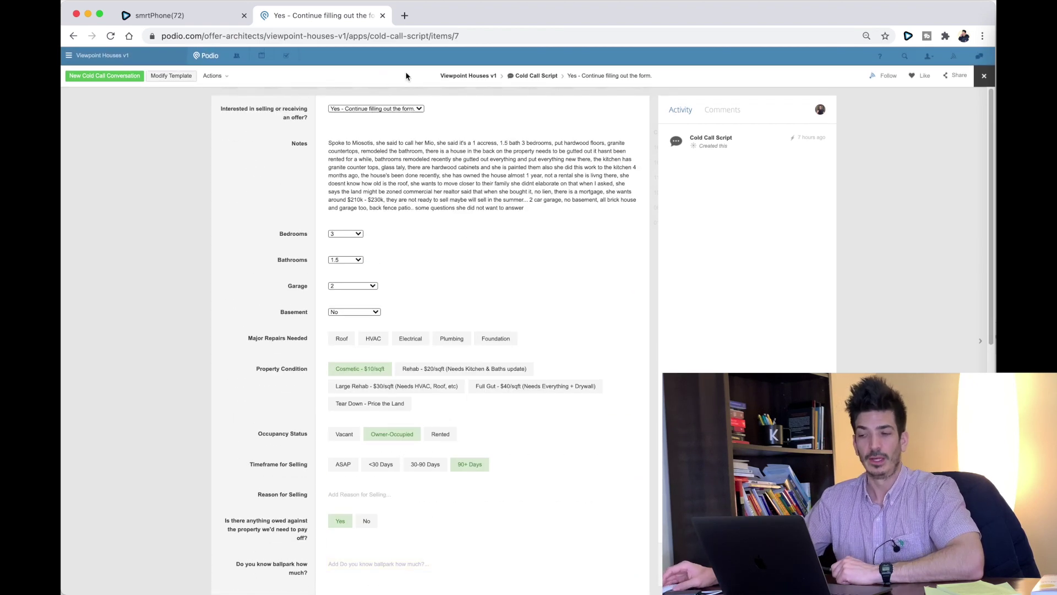
Step: Go back to the Cold Call Script app and review the preview of its web form
{"action": "left_click", "coordinate": [530, 78]}
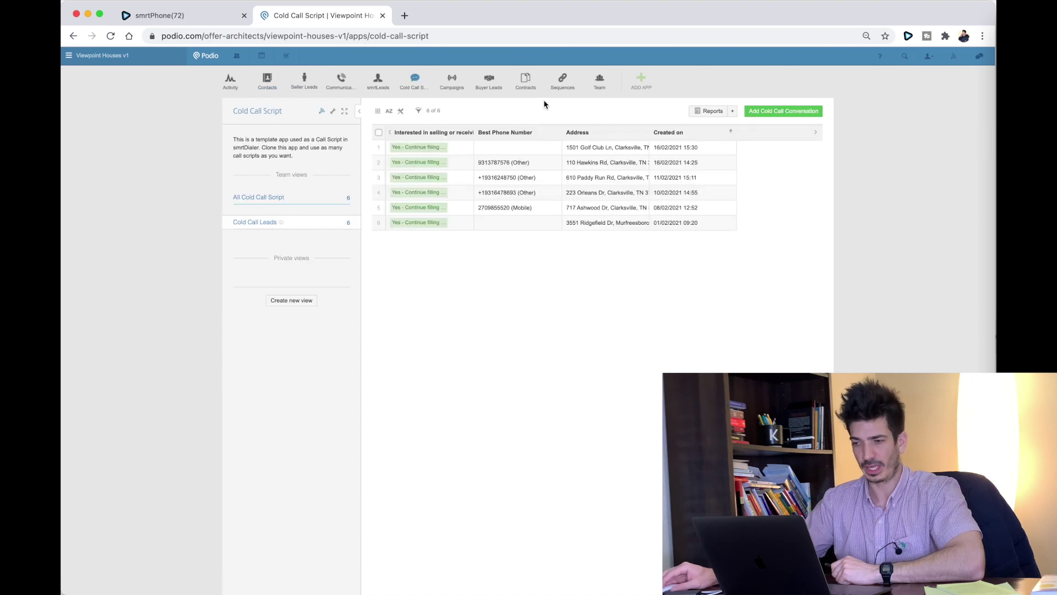
{"action": "left_click", "coordinate": [333, 113]}
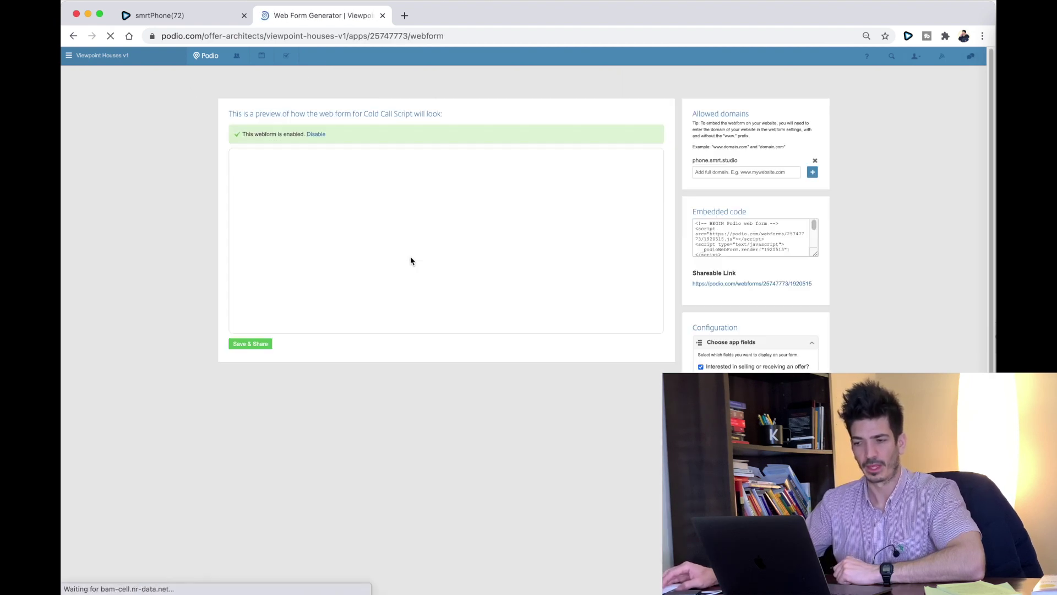
{"action": "scroll", "coordinate": [752, 302], "scroll_direction": "down", "scroll_amount": 10}
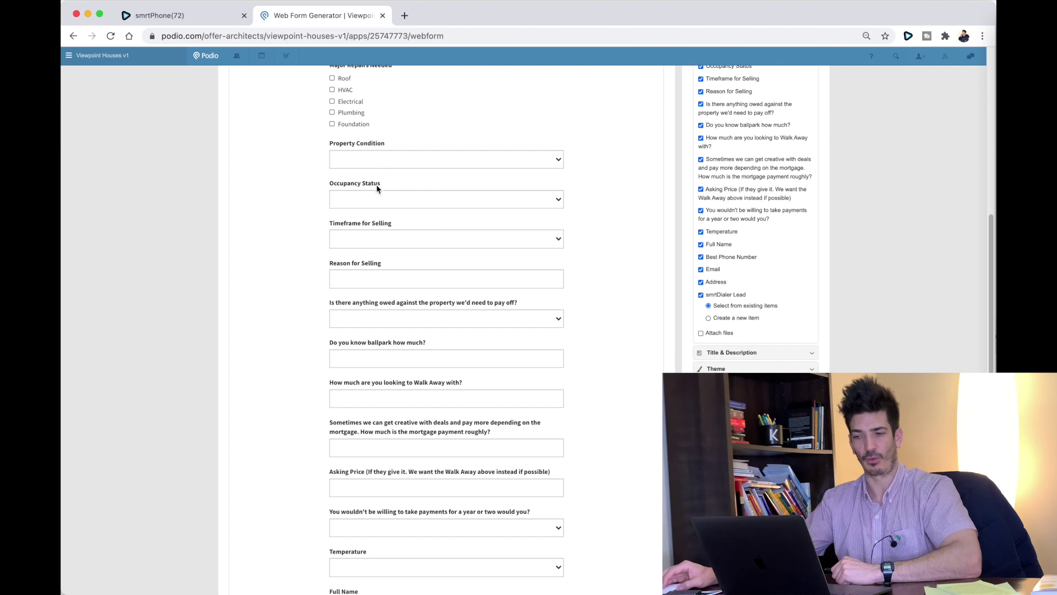
{"action": "scroll", "coordinate": [364, 301], "scroll_direction": "up", "scroll_amount": 10}
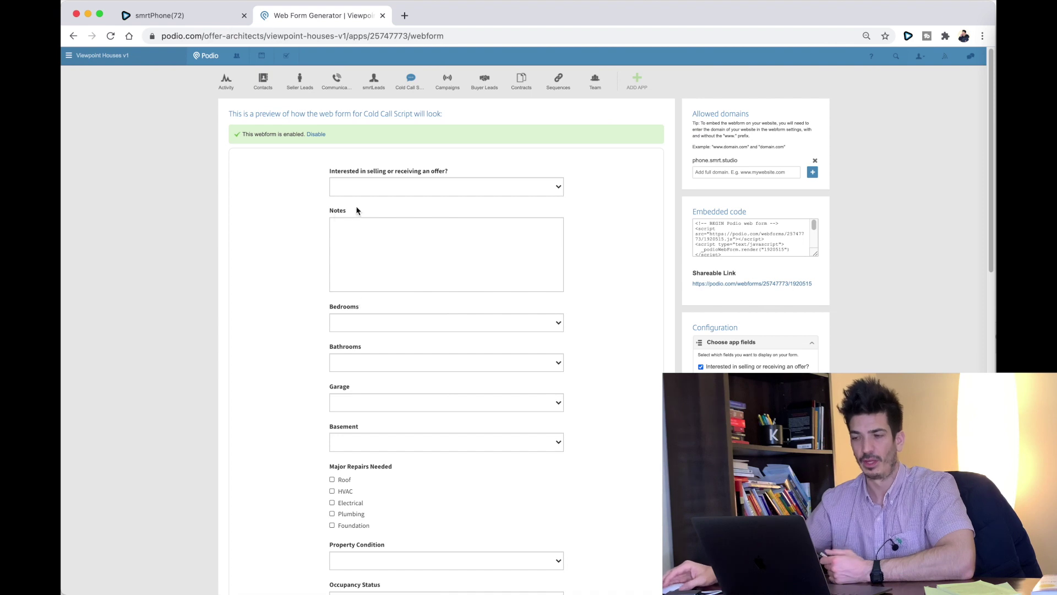
Step: Open the first lead in the smrtLeads app and check the options available for its campaign category
{"action": "left_click", "coordinate": [373, 79]}
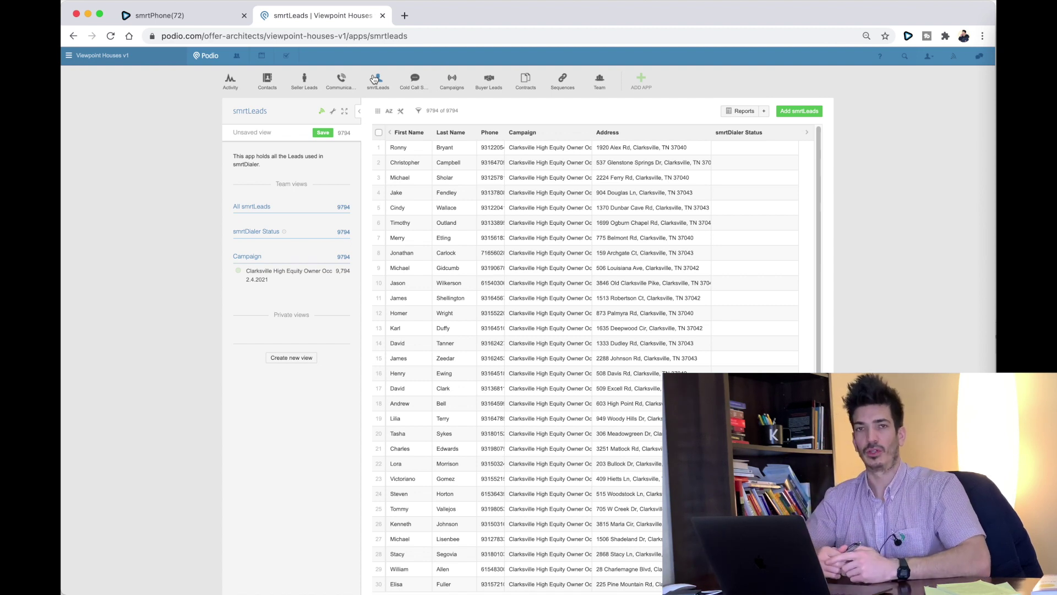
{"action": "left_click", "coordinate": [334, 115]}
{"action": "left_click", "coordinate": [584, 152]}
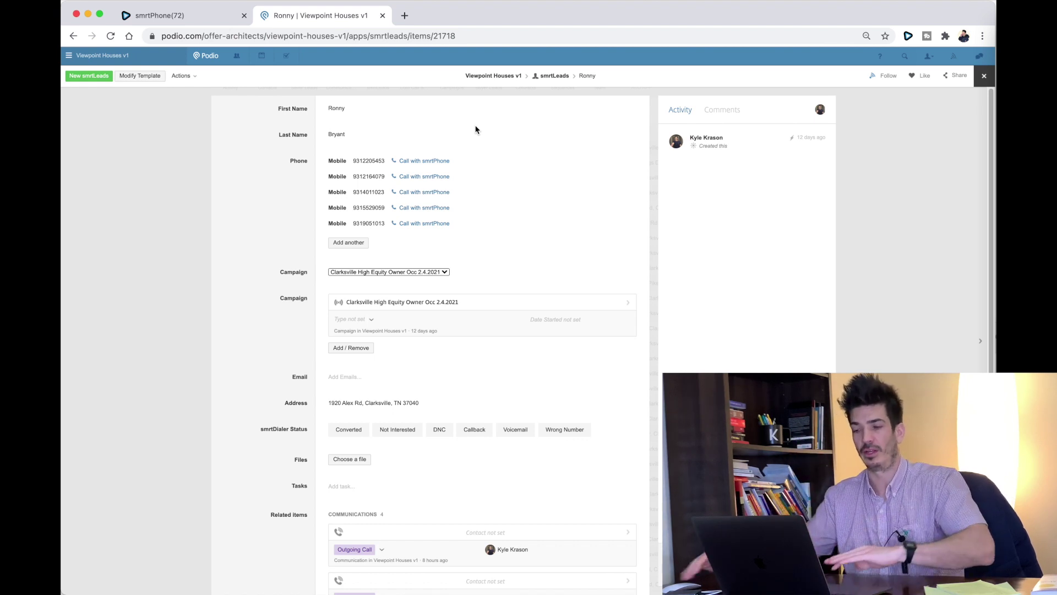
{"action": "left_click", "coordinate": [368, 272]}
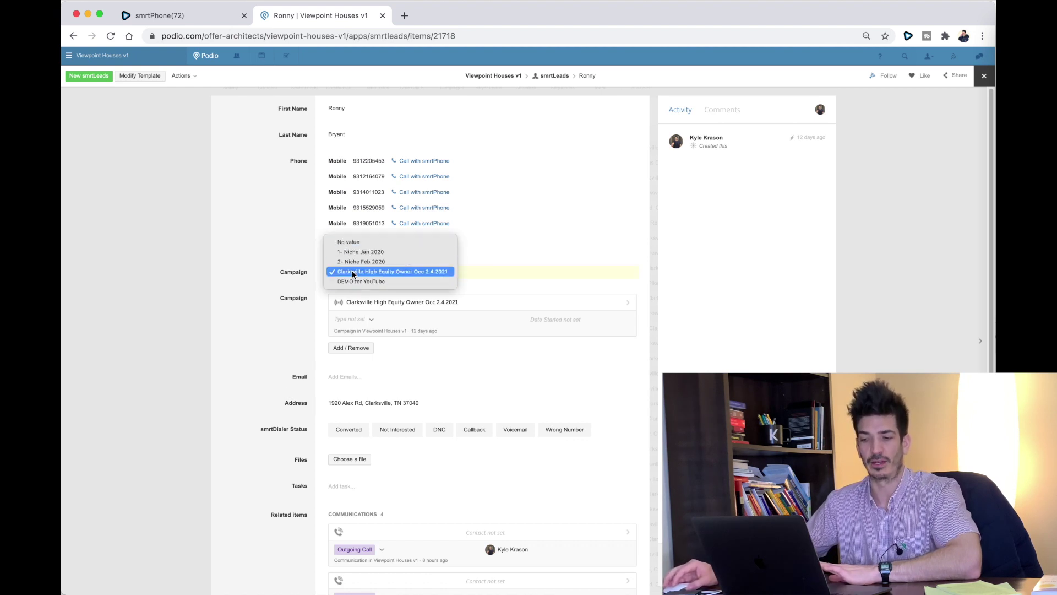
{"action": "left_click", "coordinate": [292, 228]}
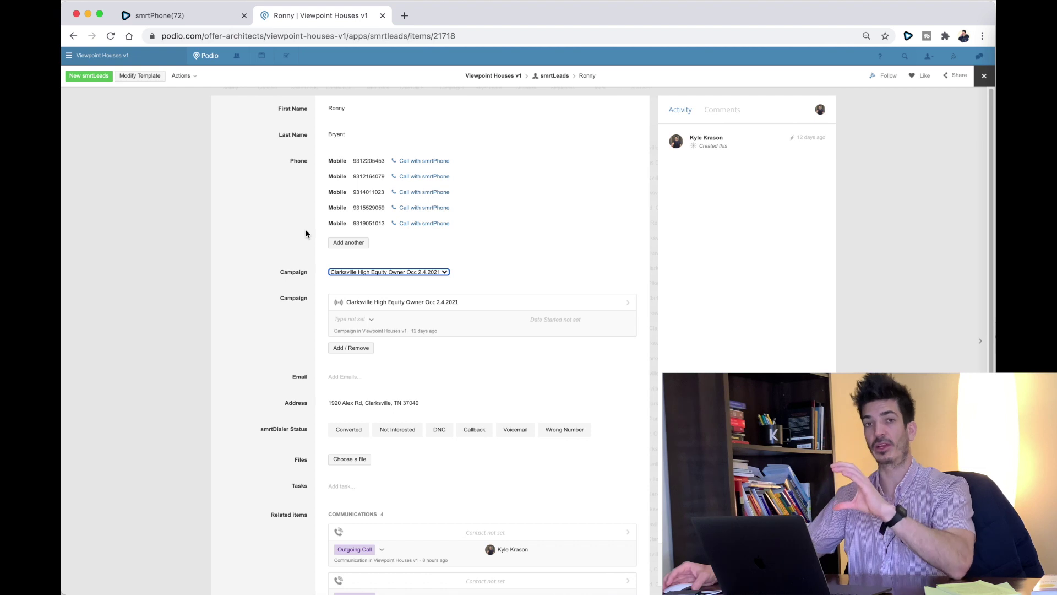
Step: Return to the smrtLeads list and open the Campaigns app to view the smrtDialer list campaigns
{"action": "left_click", "coordinate": [180, 21]}
{"action": "left_click", "coordinate": [300, 22]}
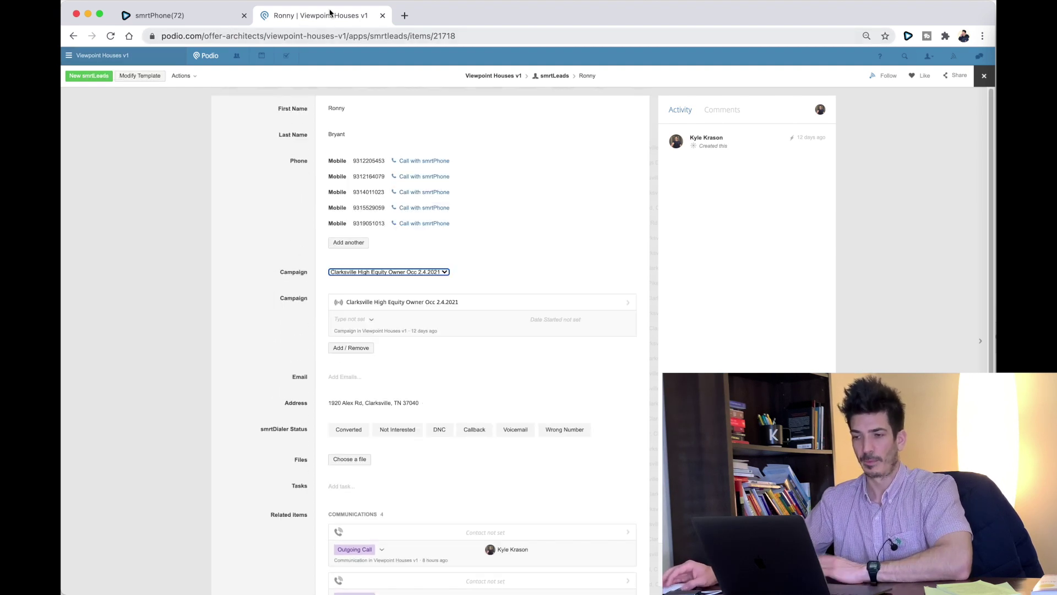
{"action": "left_click", "coordinate": [556, 80]}
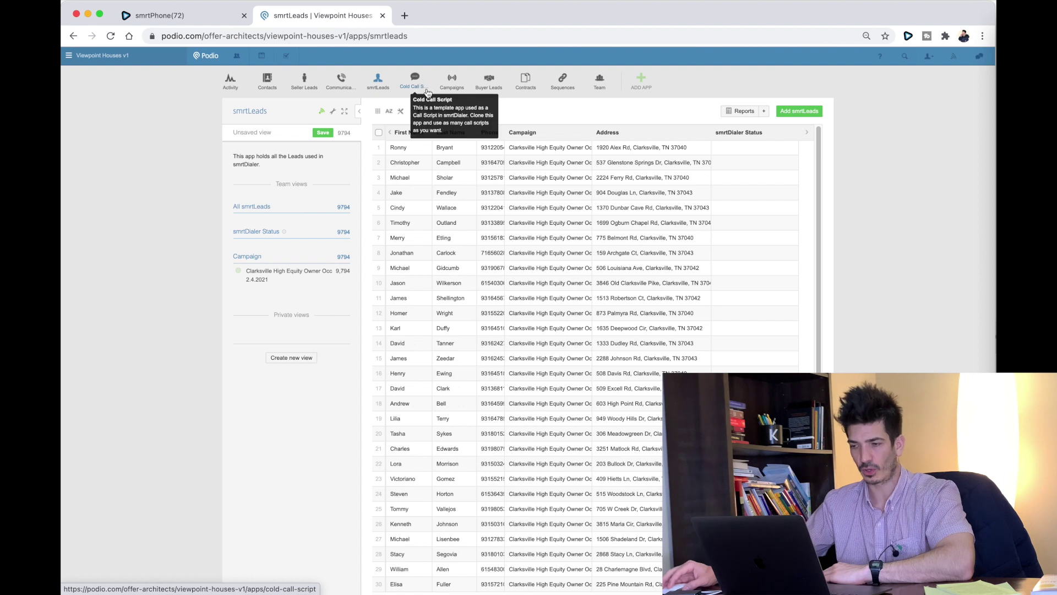
{"action": "left_click", "coordinate": [455, 79]}
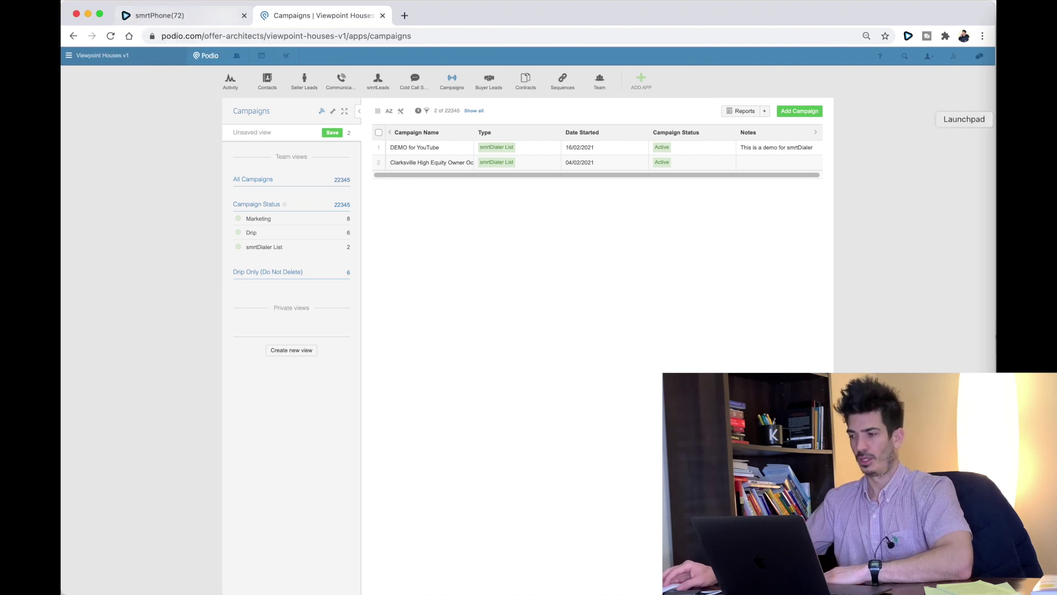
Step: Open the file X - FILE for smrtDialer DEMO from the Desktop folder in Excel and look over its lead data
{"action": "left_click", "coordinate": [975, 47]}
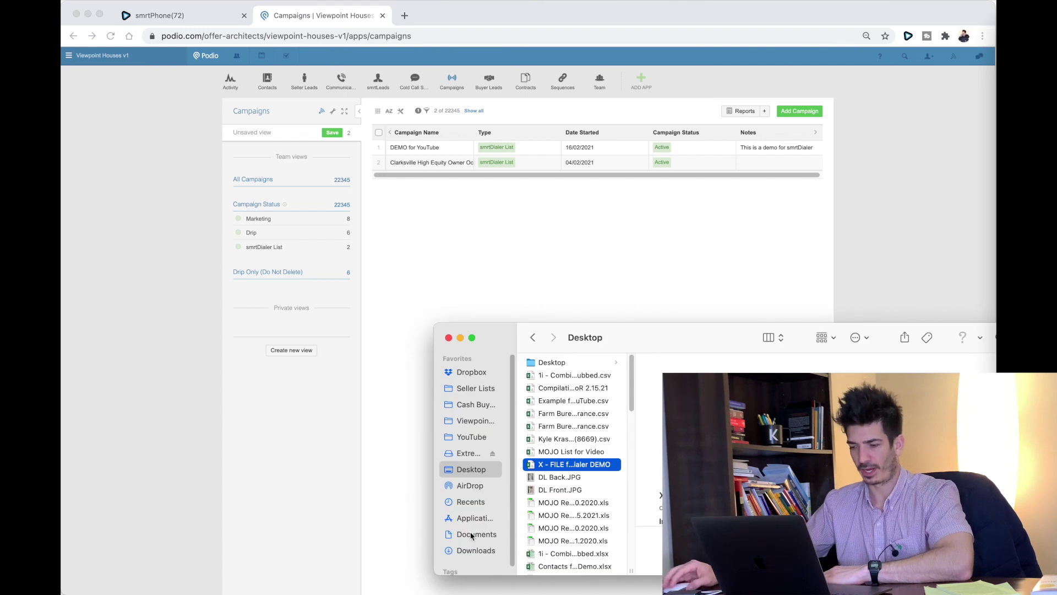
{"action": "double_click", "coordinate": [563, 467]}
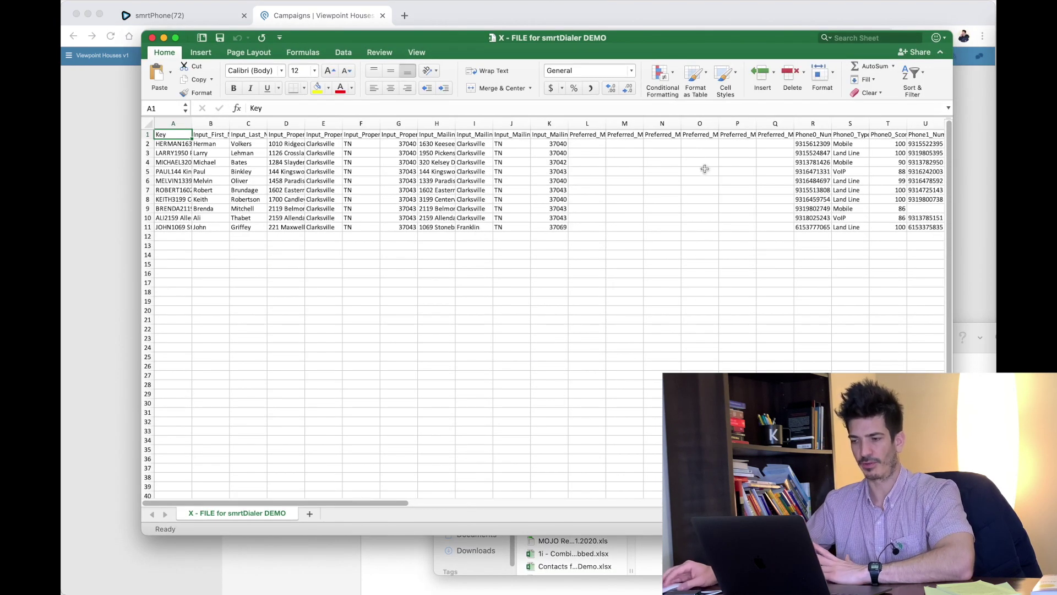
{"action": "left_click", "coordinate": [540, 202]}
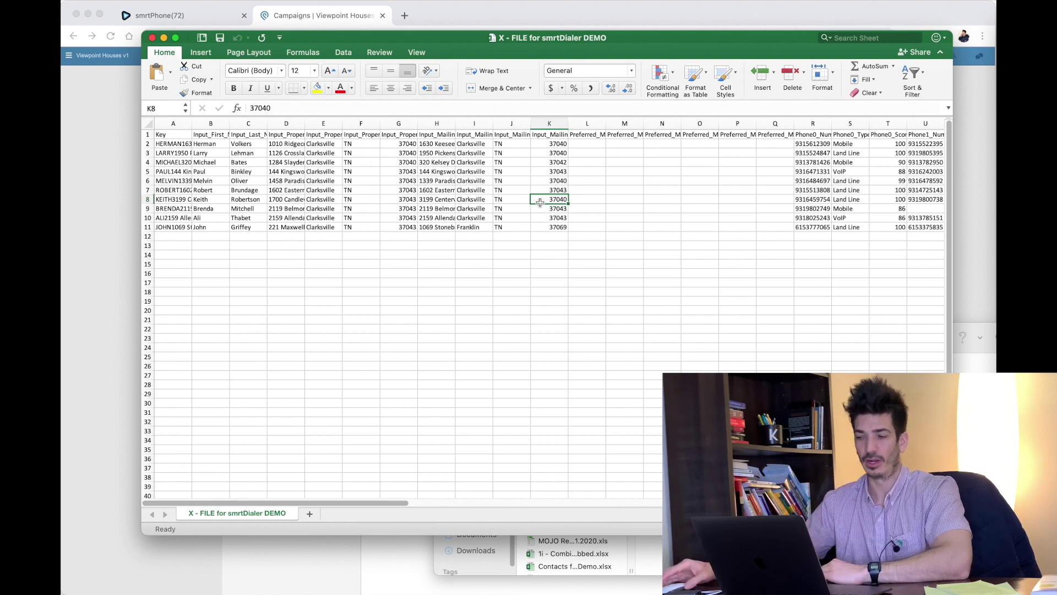
{"action": "left_click", "coordinate": [421, 142]}
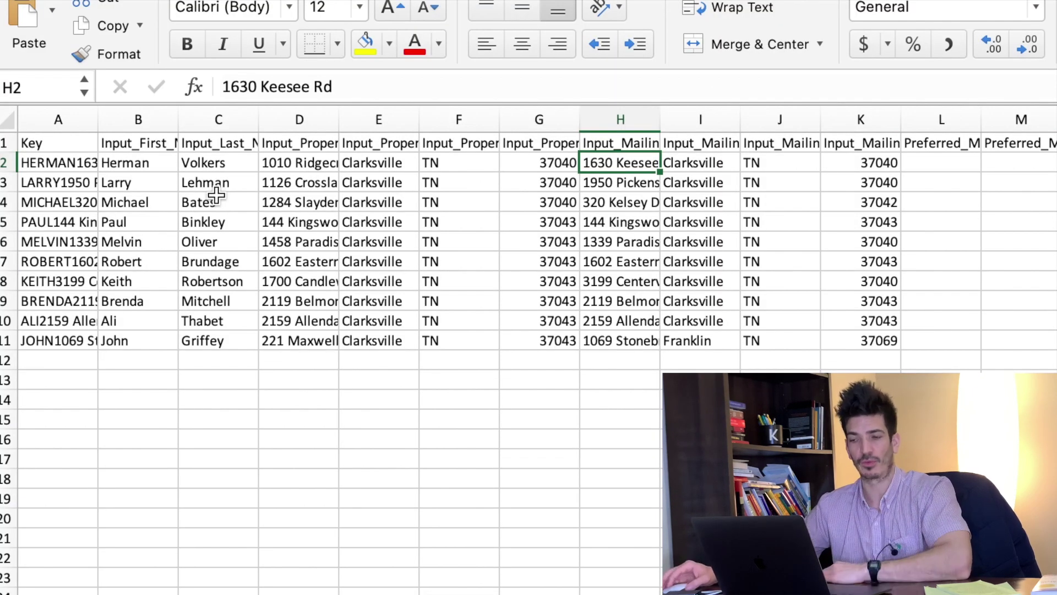
Step: Insert a blank column D in front of the property street, city, state and ZIP columns
{"action": "left_click", "coordinate": [307, 166]}
{"action": "left_click_drag", "start_coordinate": [308, 165], "coordinate": [528, 168]}
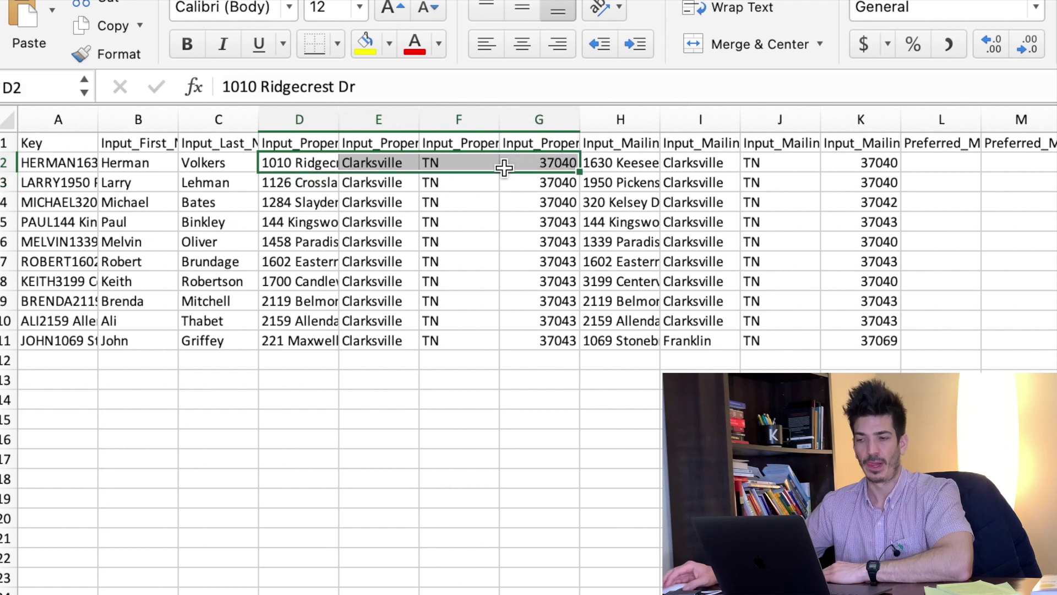
{"action": "left_click_drag", "start_coordinate": [311, 164], "coordinate": [510, 167]}
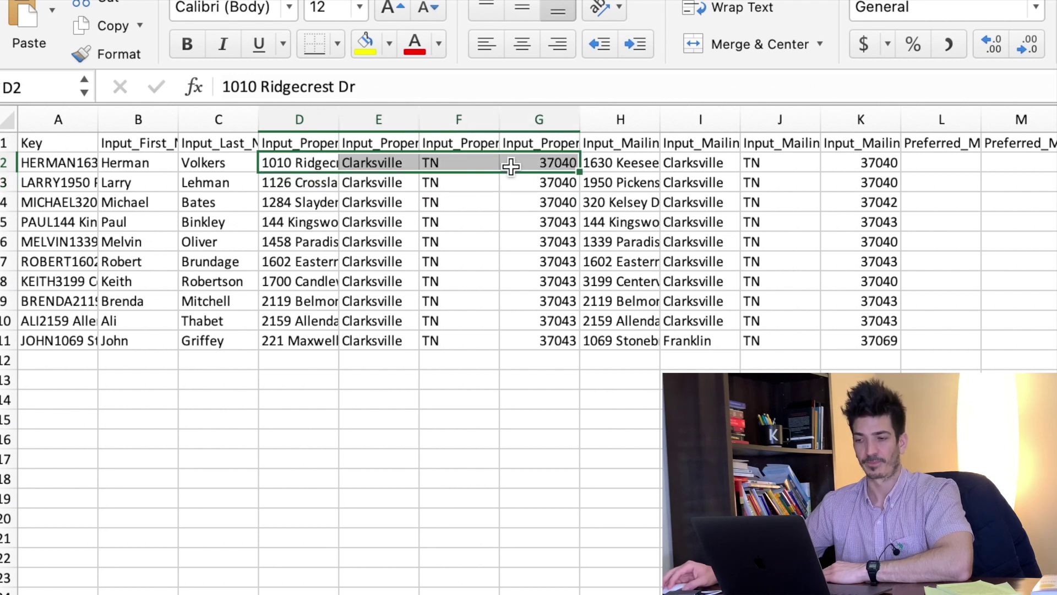
{"action": "left_click", "coordinate": [300, 114]}
{"action": "key", "text": "super+shift+plus"}
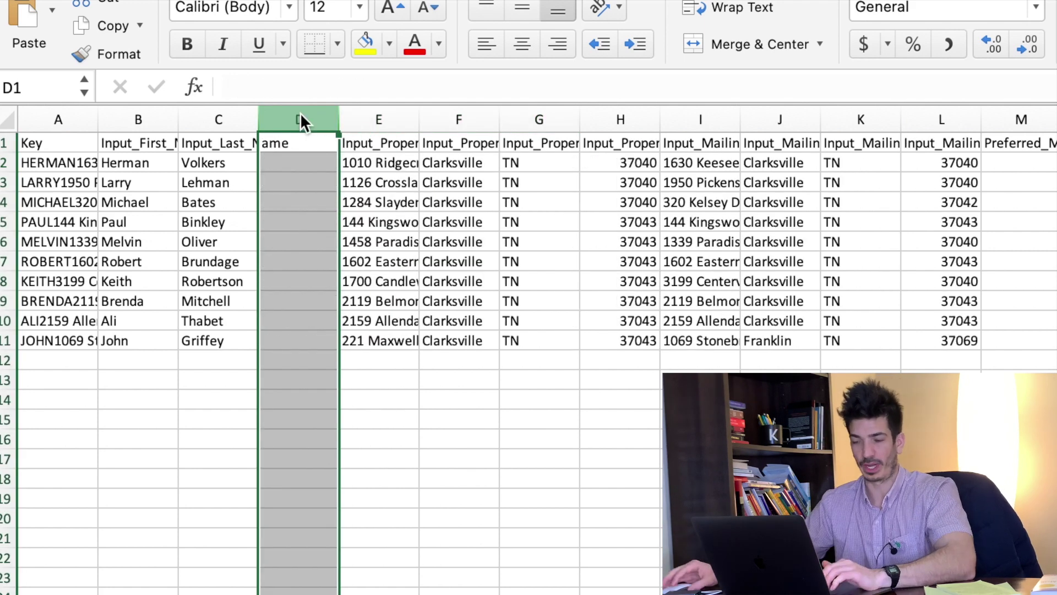
Step: Combine the property street, city, state and ZIP in D2 with the formula =E2&", "&F2&", "&G2&" "&H2
{"action": "left_click", "coordinate": [295, 162]}
{"action": "type", "text": "="}
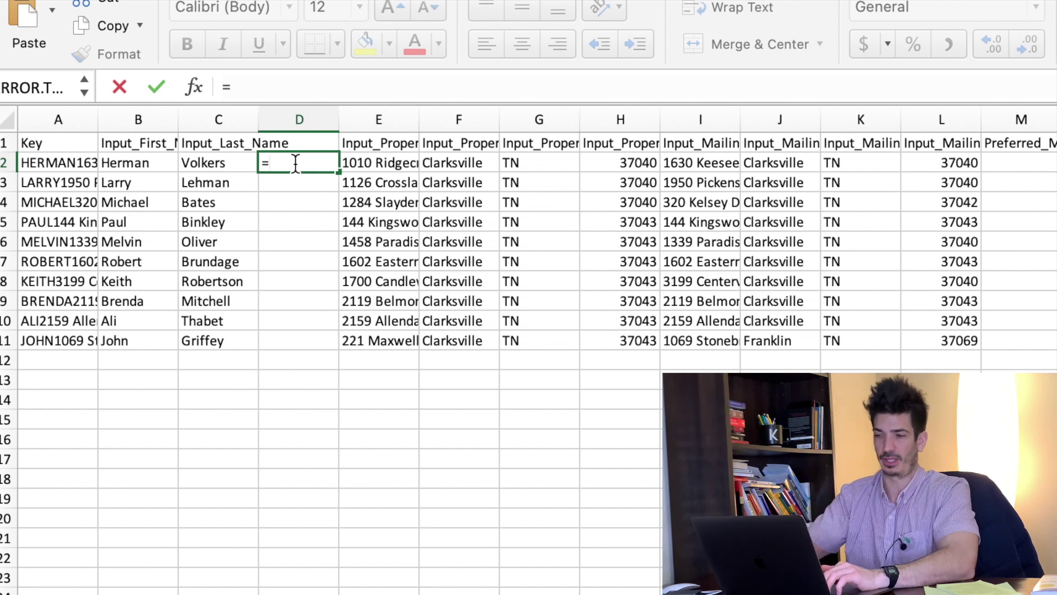
{"action": "left_click", "coordinate": [393, 159]}
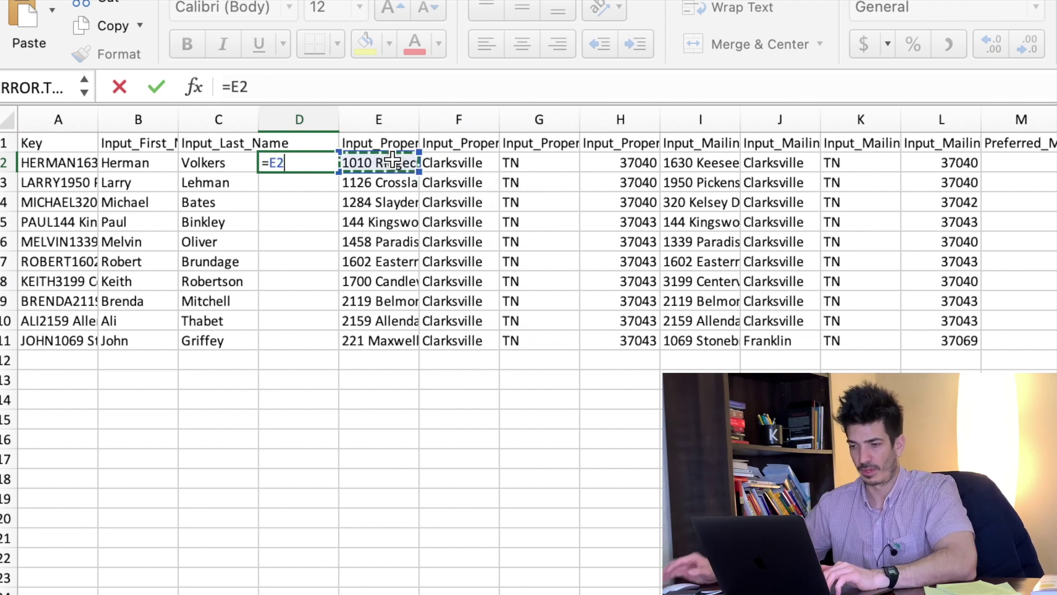
{"action": "type", "text": "&\", "}
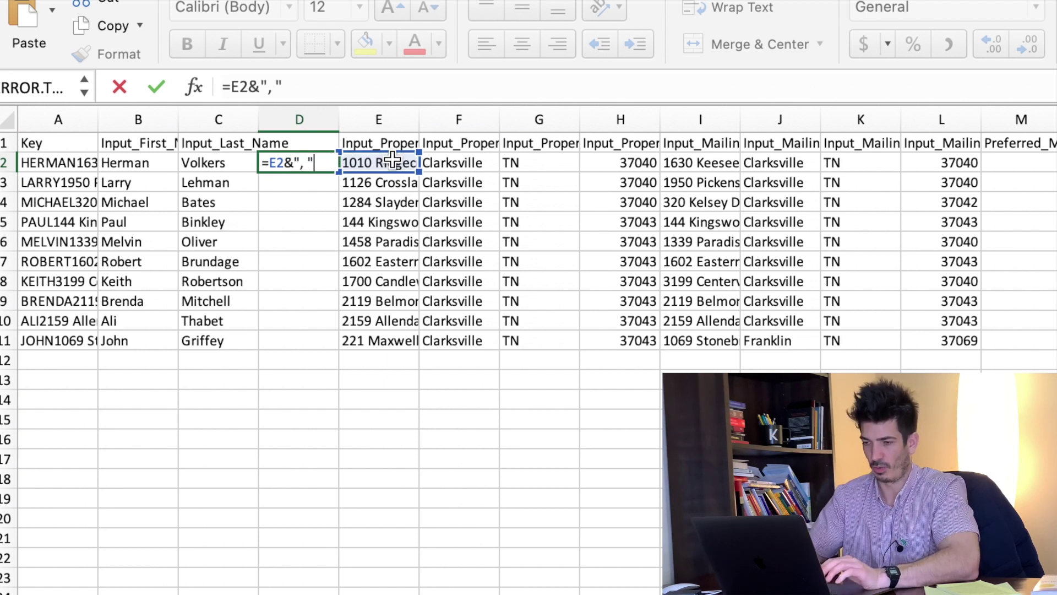
{"action": "type", "text": "\"&"}
{"action": "left_click", "coordinate": [442, 161]}
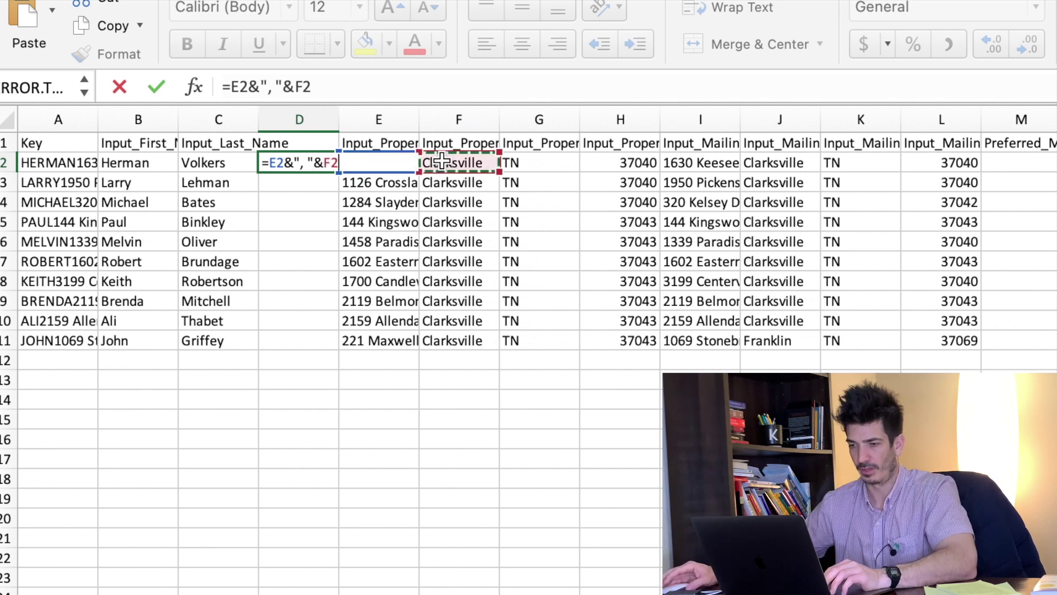
{"action": "type", "text": "&\", "}
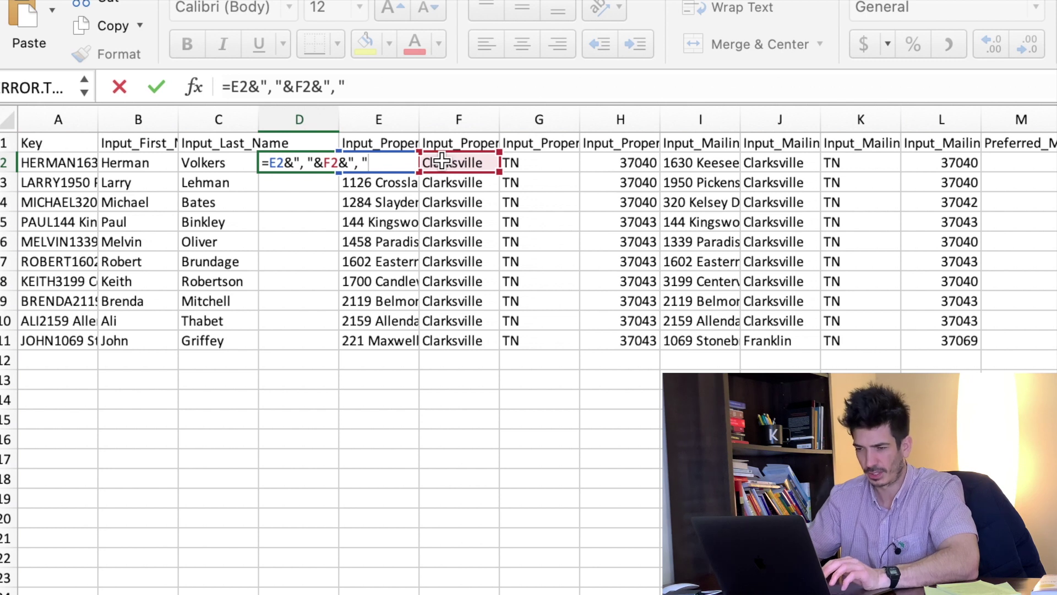
{"action": "type", "text": "\"&"}
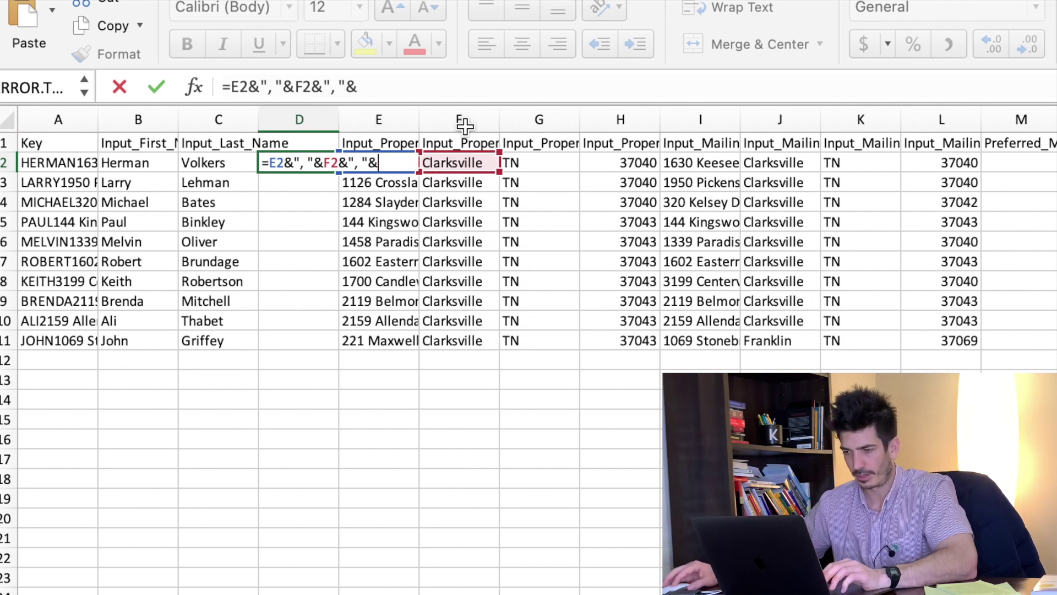
{"action": "left_click", "coordinate": [539, 163]}
{"action": "type", "text": "&"}
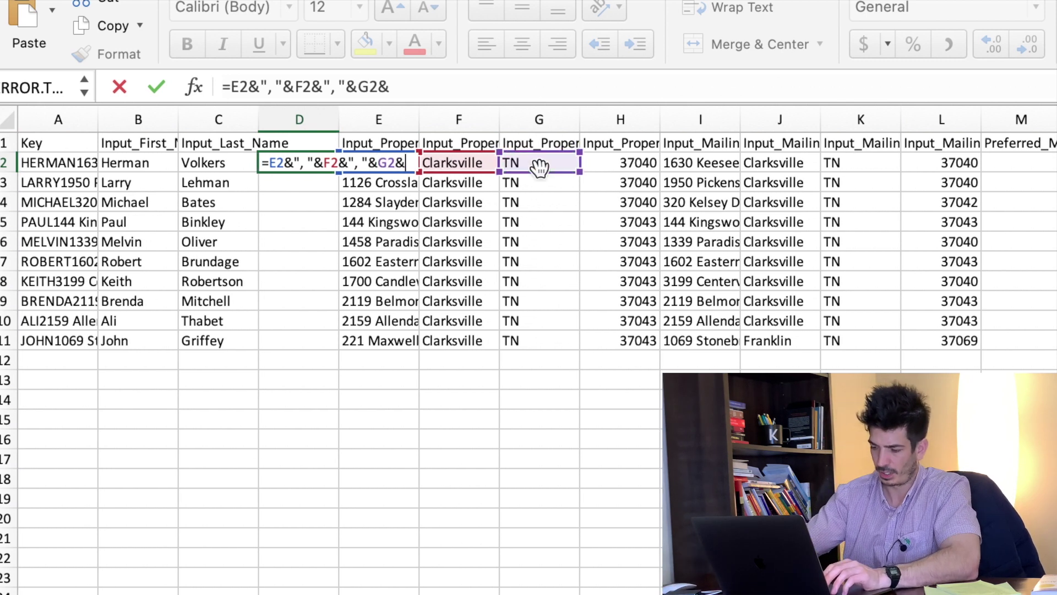
{"action": "type", "text": "\" \" "}
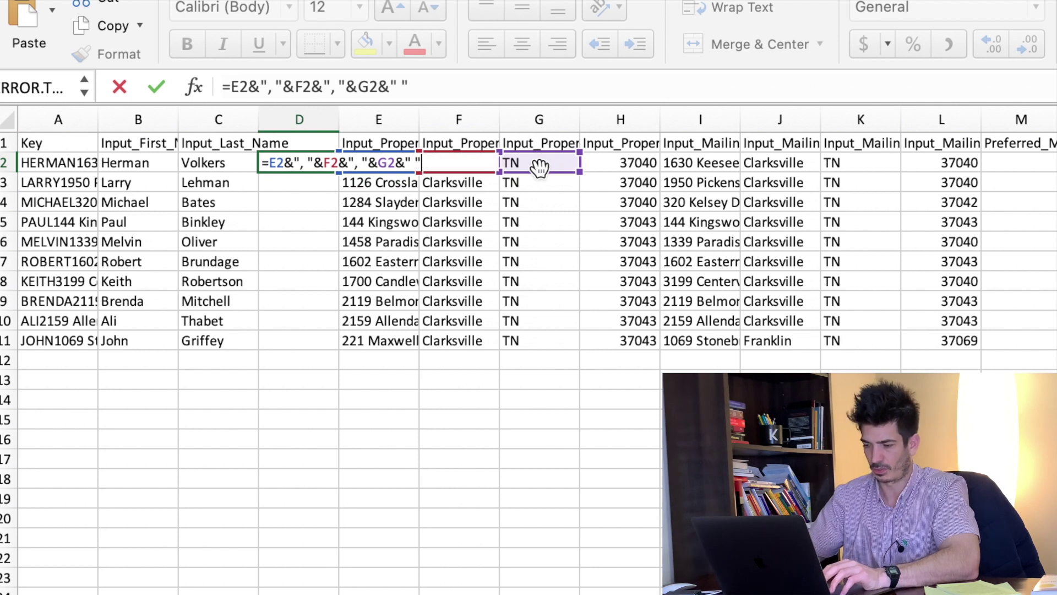
{"action": "type", "text": "\"&"}
{"action": "left_click", "coordinate": [624, 160]}
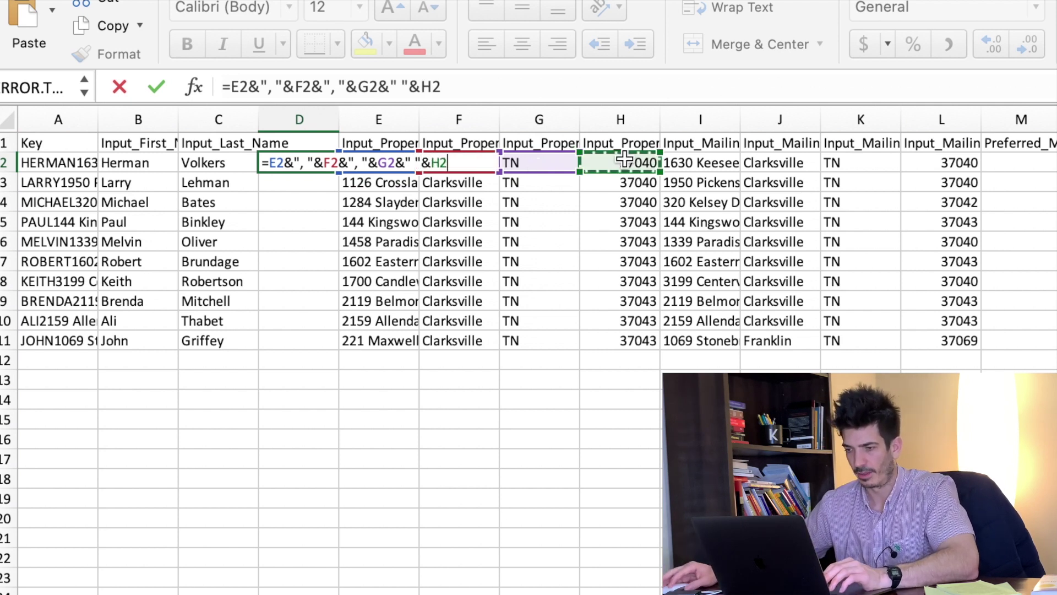
{"action": "key", "text": "Return"}
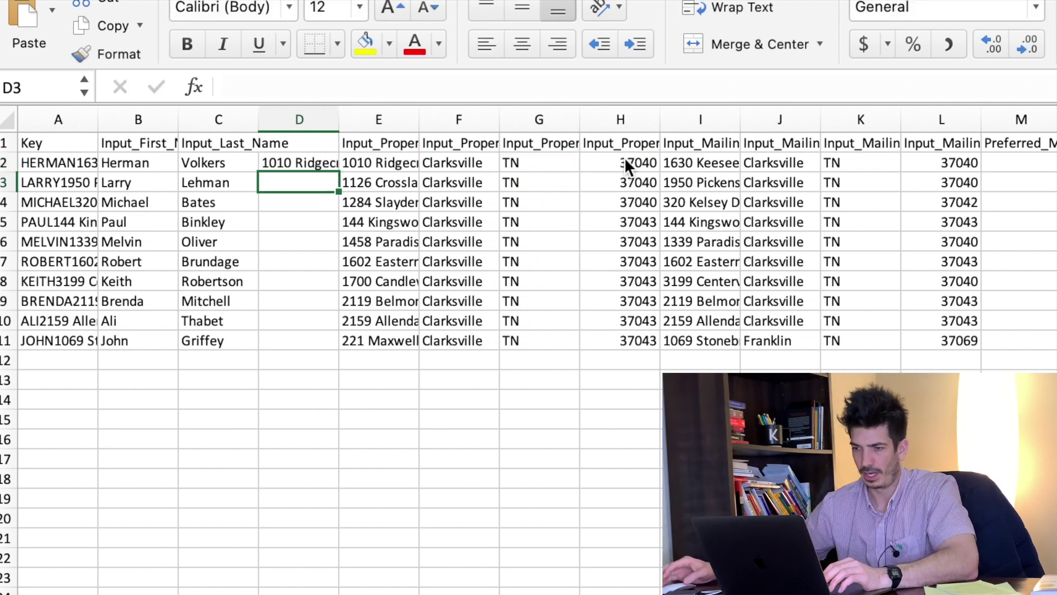
Step: Fit column D to its contents and copy the D2 address formula into D3 through D11
{"action": "left_click_drag", "start_coordinate": [339, 117], "coordinate": [336, 117]}
{"action": "double_click", "coordinate": [336, 118]}
{"action": "left_click", "coordinate": [413, 161]}
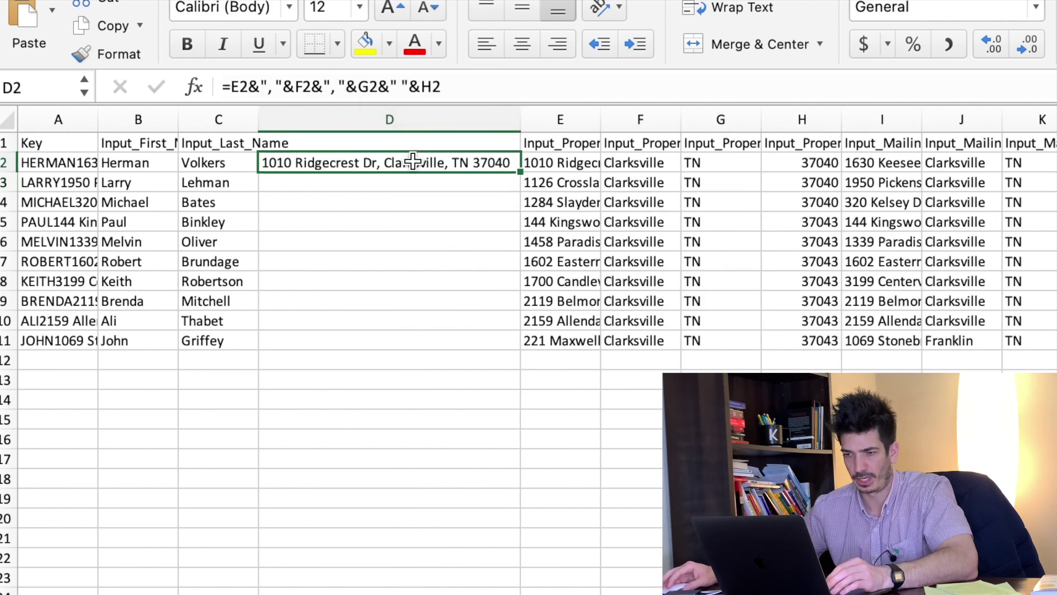
{"action": "key", "text": "ctrl+c"}
{"action": "left_click_drag", "start_coordinate": [397, 177], "coordinate": [391, 331]}
{"action": "key", "text": "ctrl+v"}
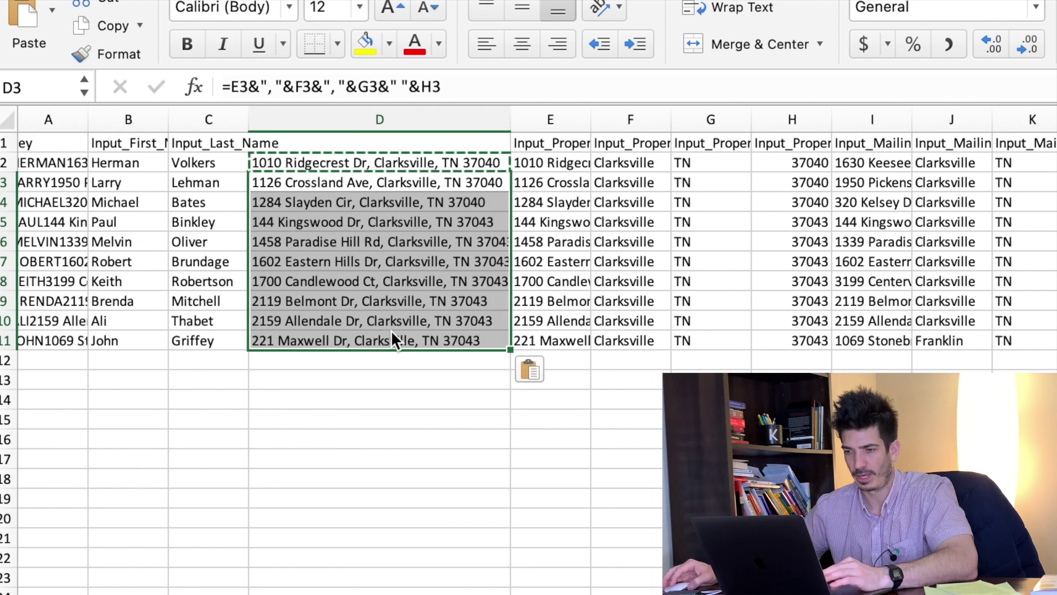
Step: Replace the address formulas in D2 through D11 with their values using Paste Special
{"action": "left_click_drag", "start_coordinate": [347, 161], "coordinate": [344, 334]}
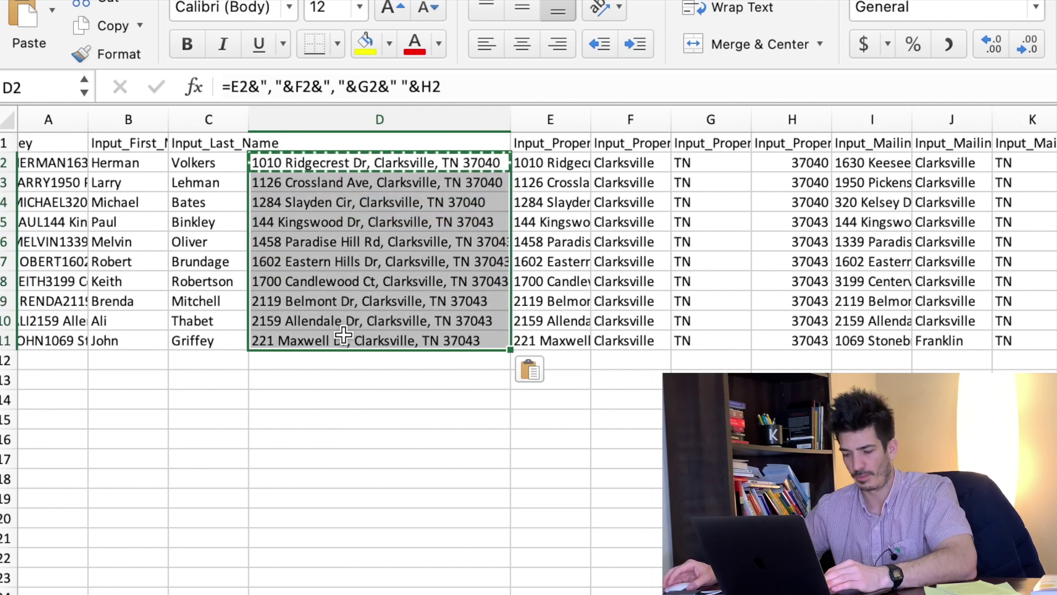
{"action": "key", "text": "cmd+c"}
{"action": "left_click", "coordinate": [344, 165]}
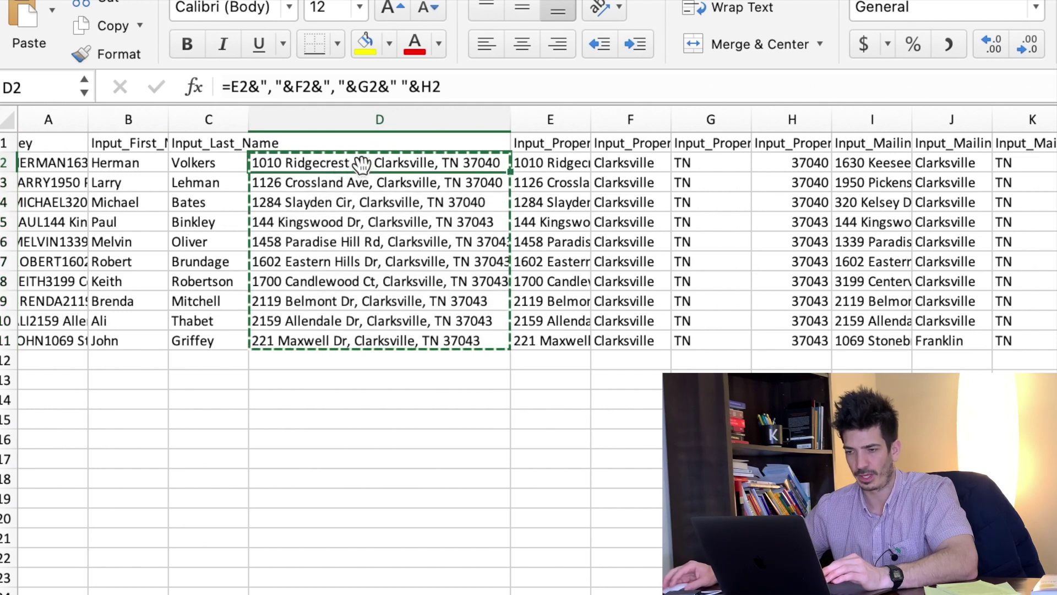
{"action": "right_click", "coordinate": [361, 163]}
{"action": "left_click", "coordinate": [568, 262]}
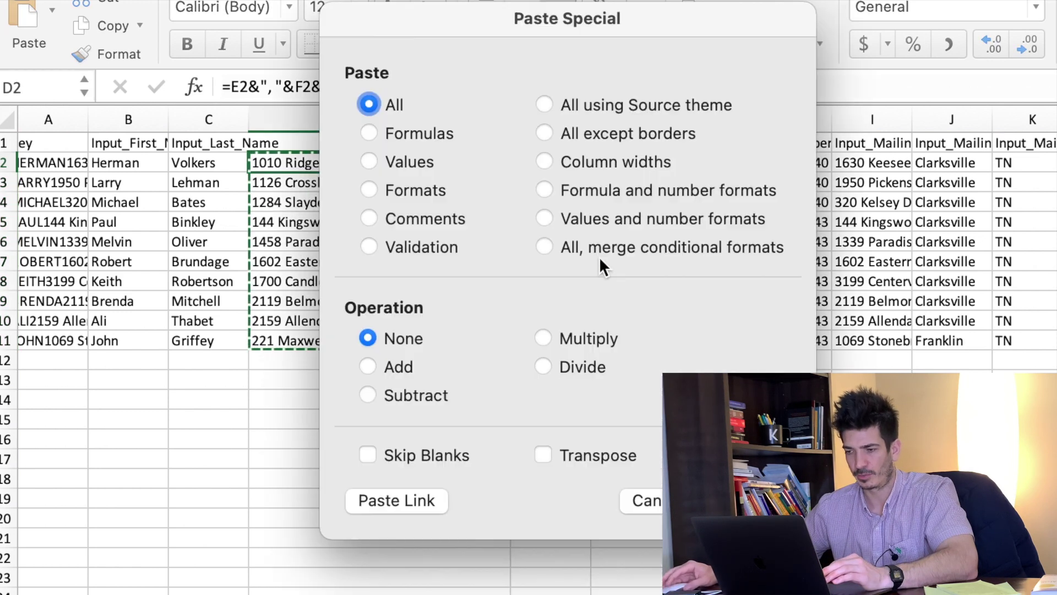
{"action": "left_click", "coordinate": [372, 161]}
{"action": "key", "text": "Return"}
{"action": "left_click", "coordinate": [355, 272]}
Step: Label the combined address column with the header Full Address in D1
{"action": "left_click", "coordinate": [301, 143]}
{"action": "type", "text": "Full Addres"}
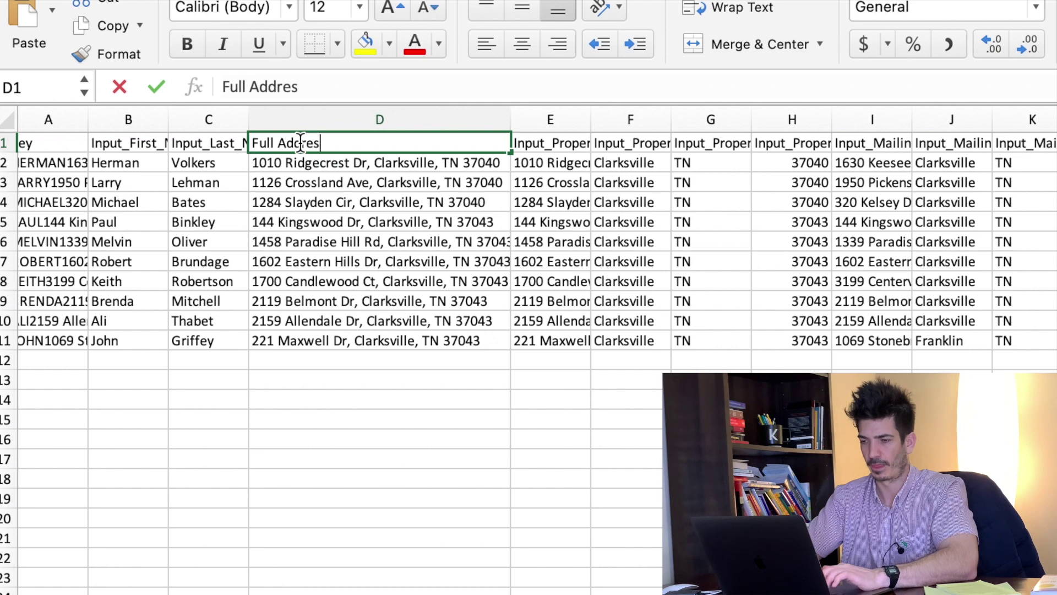
{"action": "type", "text": "s"}
{"action": "key", "text": "Return"}
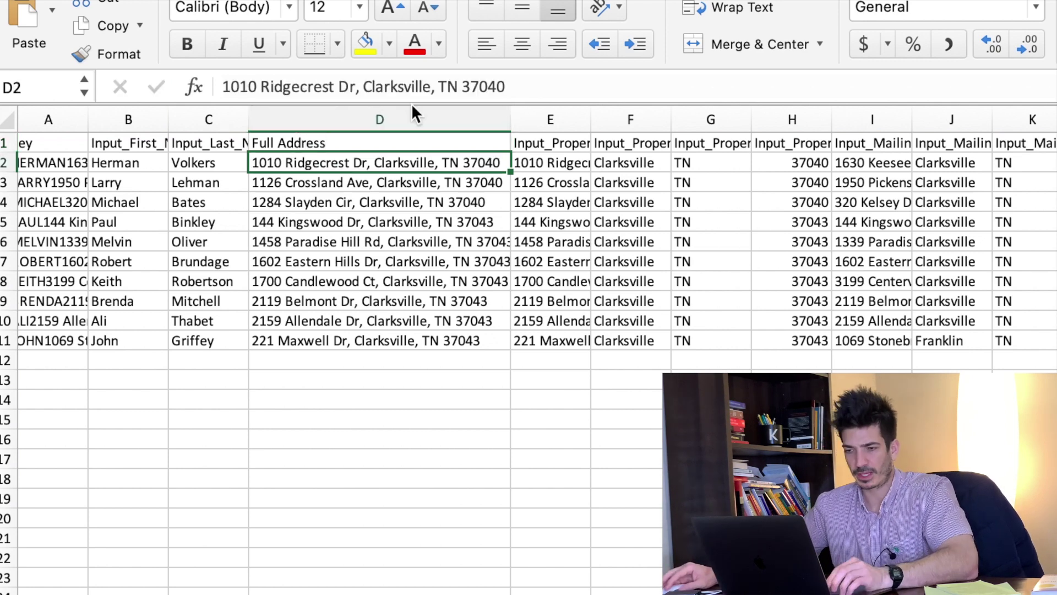
Step: Insert two blank columns in front of the Full Address column
{"action": "left_click", "coordinate": [500, 105]}
{"action": "key", "text": "super+shift+equal"}
{"action": "key", "text": "super+shift+equal"}
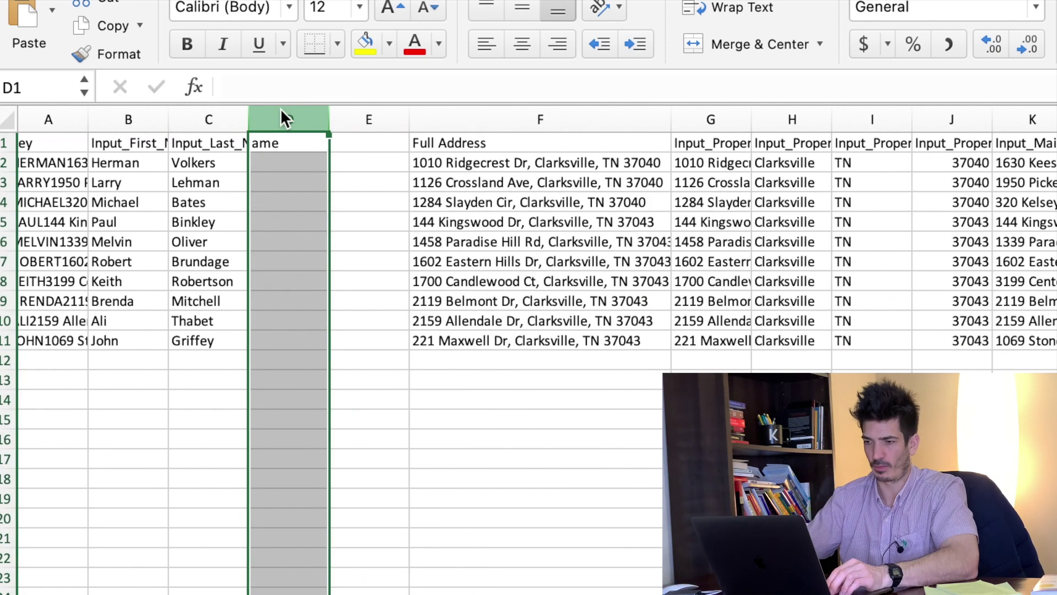
{"action": "left_click_drag", "start_coordinate": [280, 108], "coordinate": [352, 121]}
Step: Extend the address column header in F1 to Full Address for smrtDialer
{"action": "left_click", "coordinate": [419, 143]}
{"action": "left_click", "coordinate": [387, 88]}
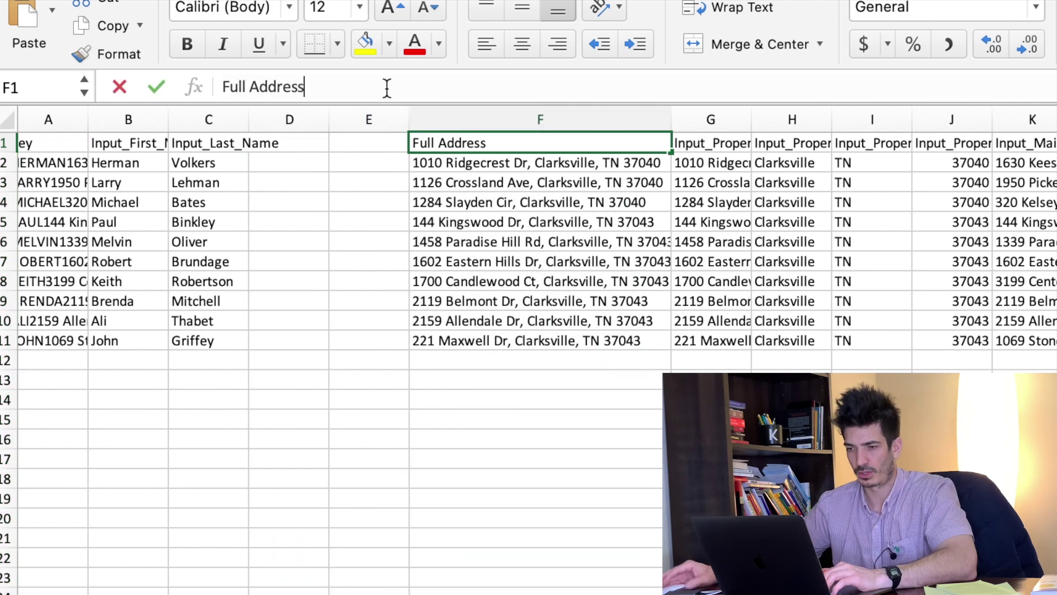
{"action": "type", "text": "for smrtDialer"}
{"action": "key", "text": "Return"}
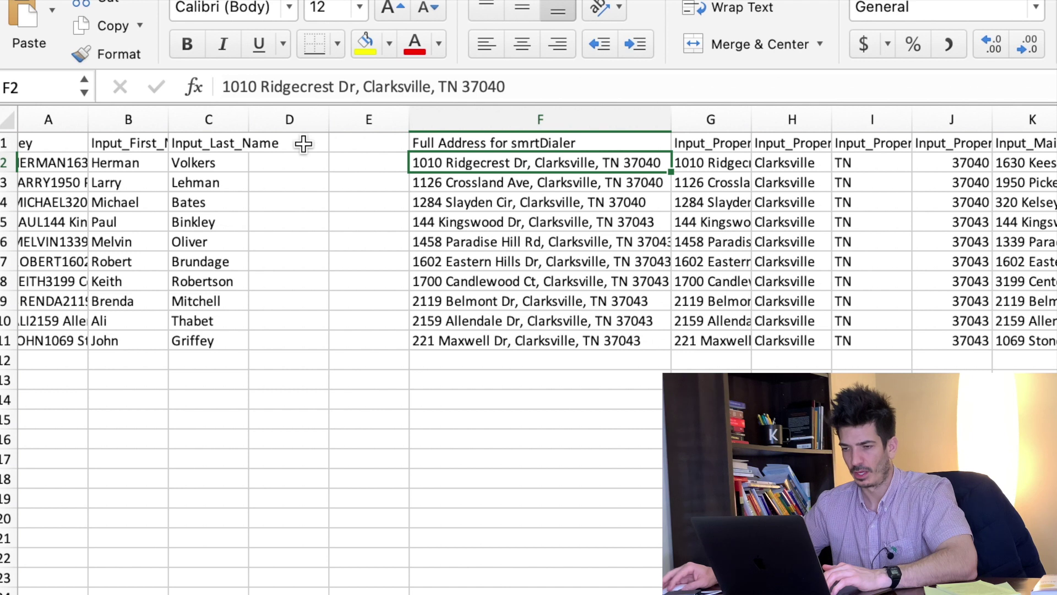
Step: Head the two blank columns Campaign1 in D1 and Campaign2 in E1
{"action": "left_click", "coordinate": [303, 144]}
{"action": "type", "text": "Campaign"}
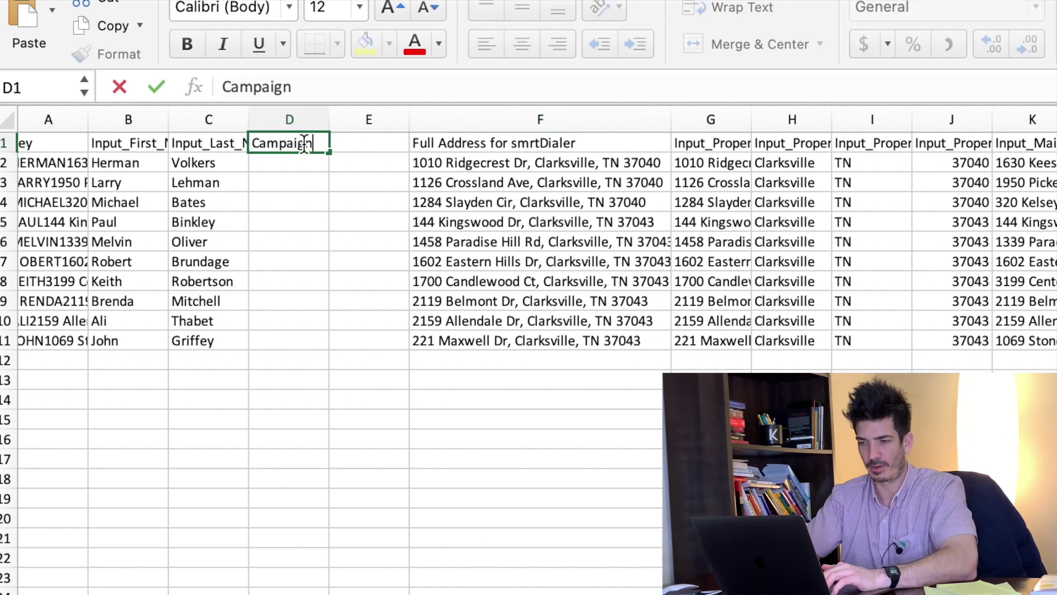
{"action": "type", "text": "1"}
{"action": "key", "text": "Tab"}
{"action": "type", "text": "Camp"}
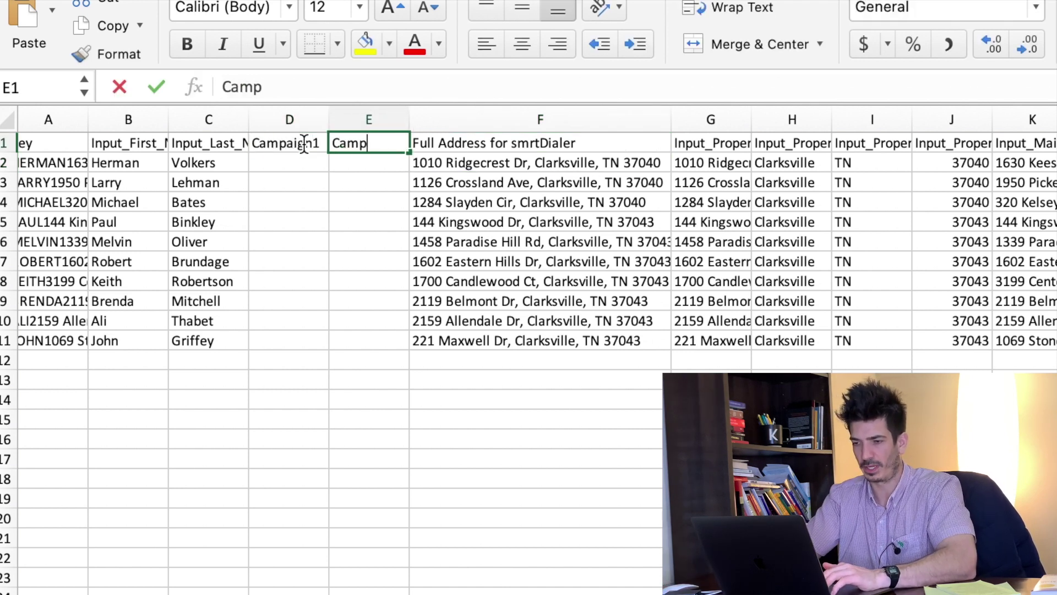
{"action": "type", "text": "aign2"}
{"action": "key", "text": "Return"}
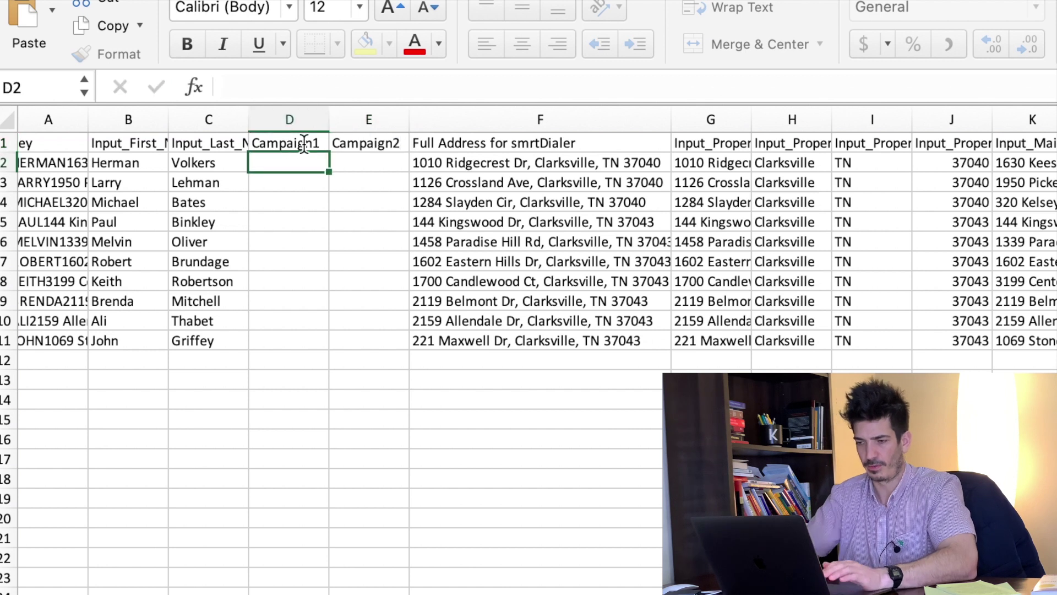
Step: Enter DEMO for YouTube in D2 and E2 and fill both campaign columns down to row 11
{"action": "type", "text": "DEMO for YouTube"}
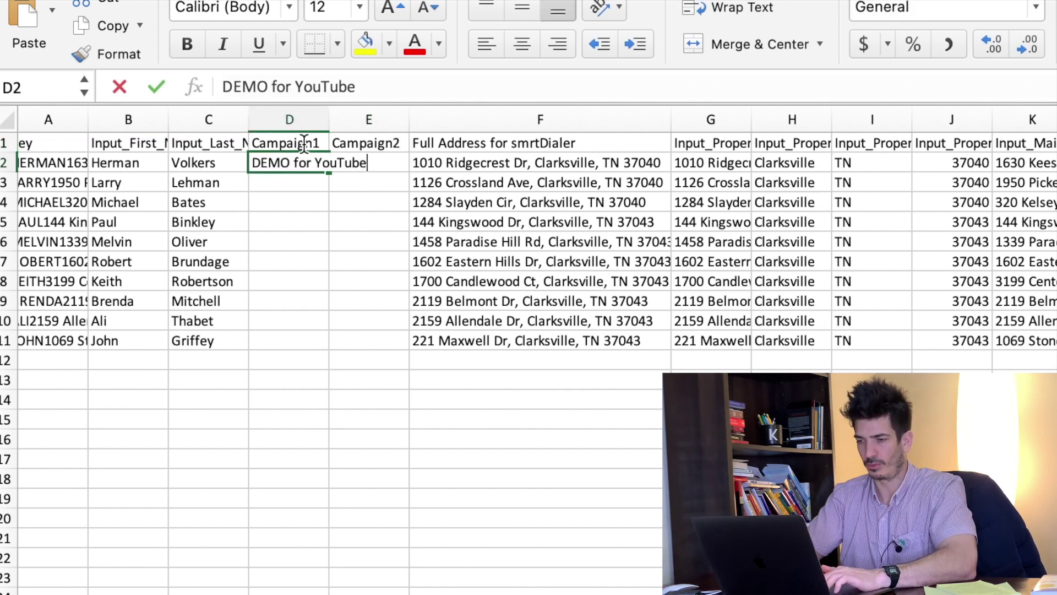
{"action": "key", "text": "Tab"}
{"action": "type", "text": "DEMO for YouTube"}
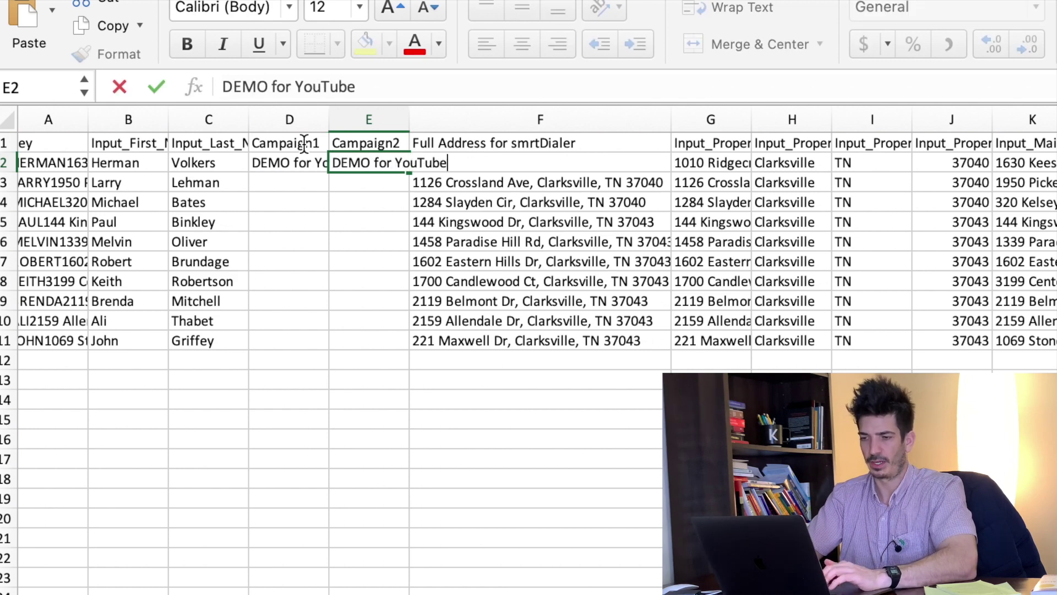
{"action": "key", "text": "Return"}
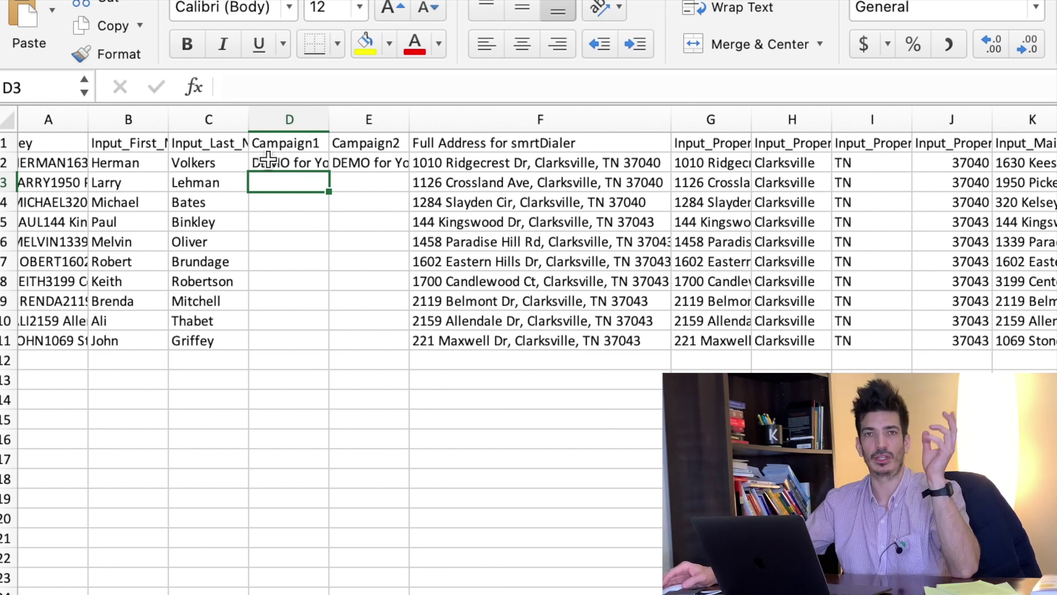
{"action": "left_click_drag", "start_coordinate": [297, 163], "coordinate": [409, 344]}
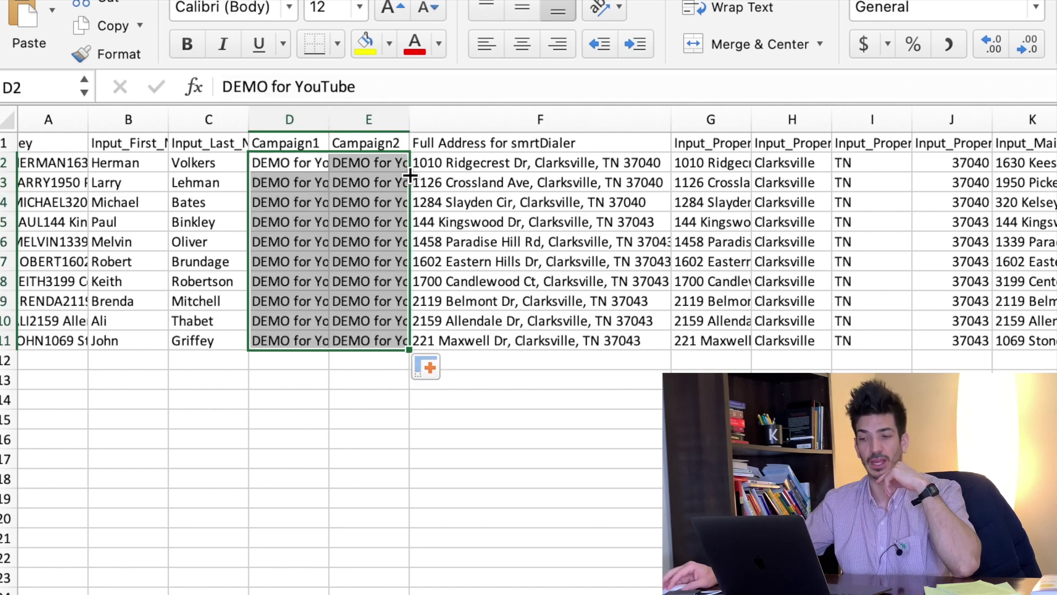
{"action": "left_click", "coordinate": [333, 257]}
{"action": "left_click_drag", "start_coordinate": [288, 170], "coordinate": [339, 322]}
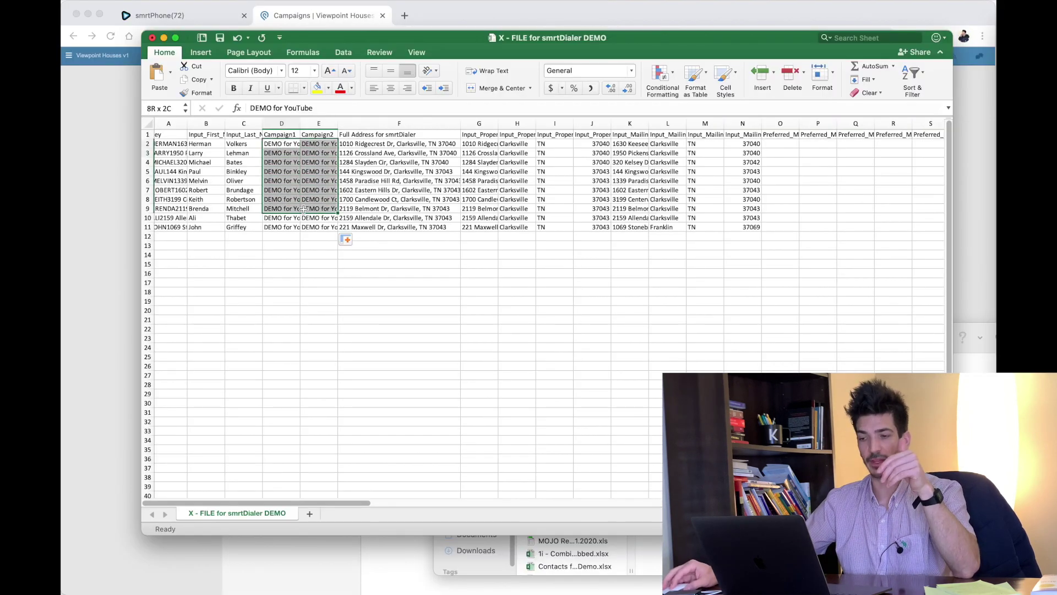
{"action": "left_click", "coordinate": [387, 160]}
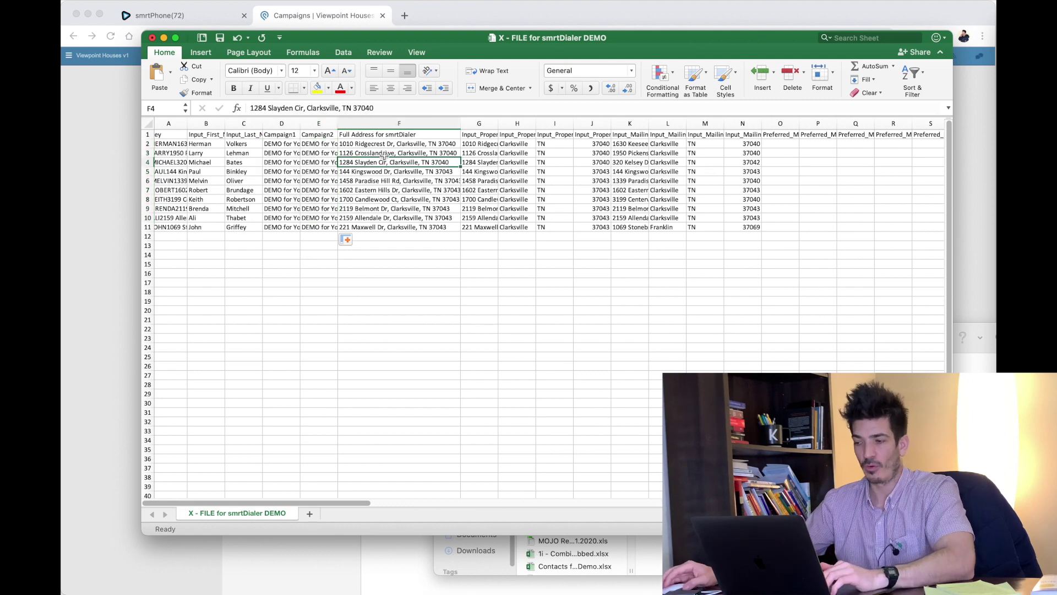
Step: Look over the phone number columns and the address and name columns of the lead sheet
{"action": "scroll", "coordinate": [383, 155], "scroll_direction": "right", "scroll_amount": 10}
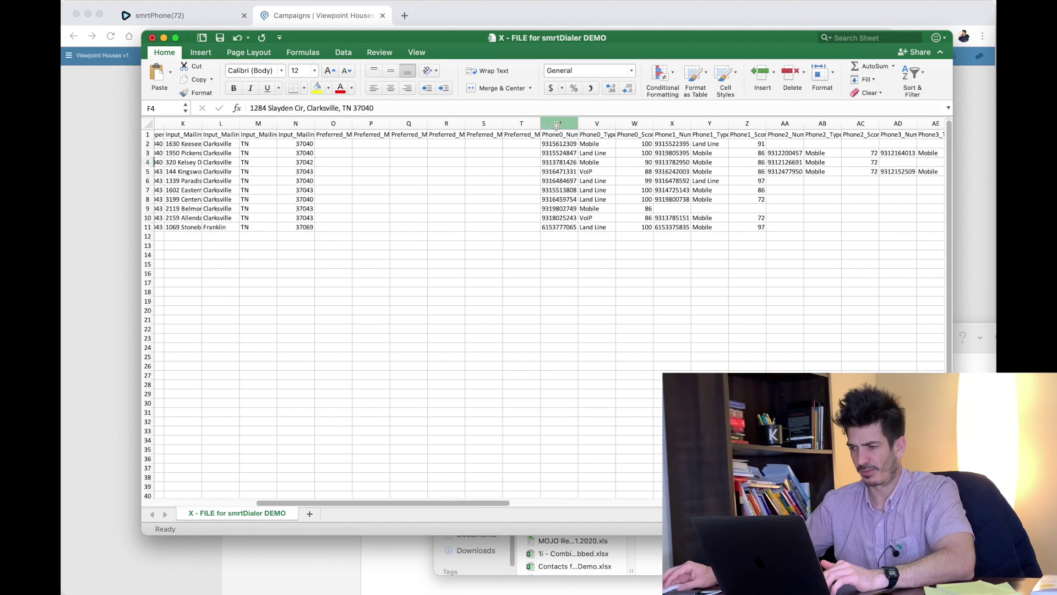
{"action": "left_click", "coordinate": [556, 126]}
{"action": "left_click", "coordinate": [677, 135]}
{"action": "left_click", "coordinate": [779, 136]}
{"action": "scroll", "coordinate": [385, 193], "scroll_direction": "left", "scroll_amount": 10}
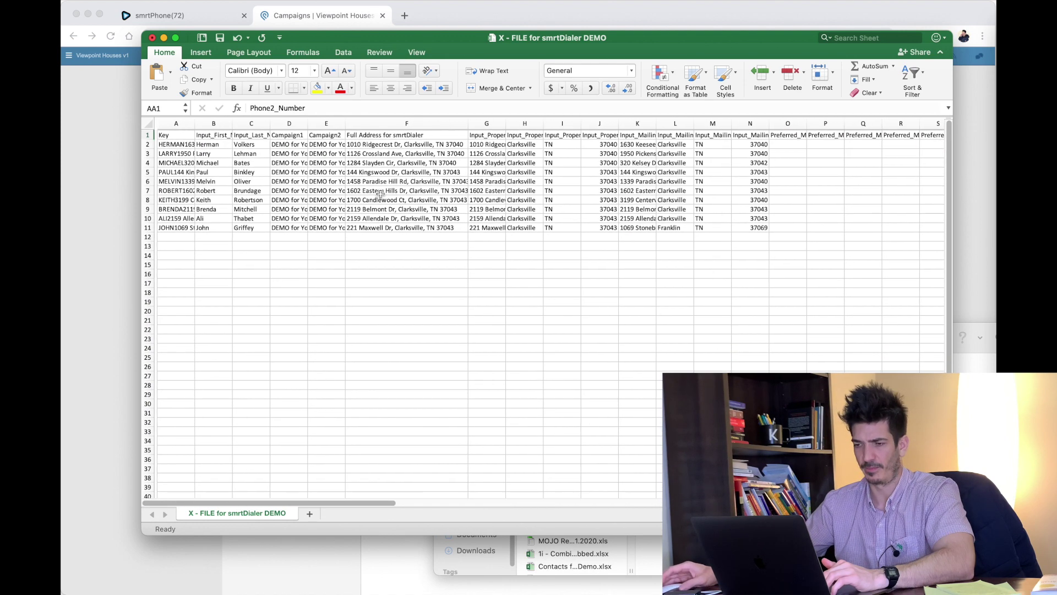
{"action": "left_click", "coordinate": [454, 142]}
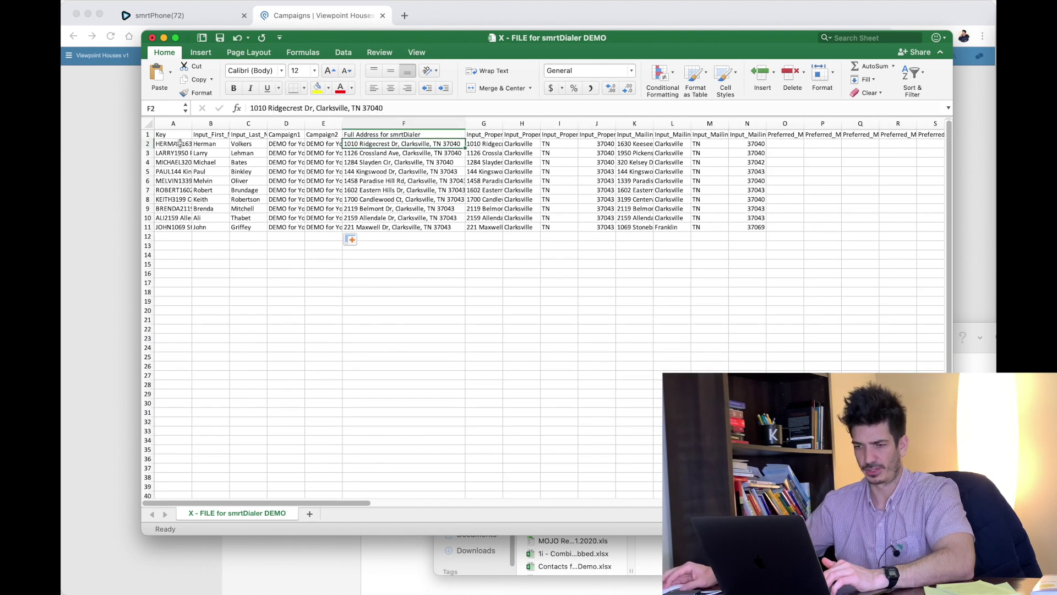
{"action": "left_click", "coordinate": [205, 144]}
{"action": "left_click", "coordinate": [248, 143]}
{"action": "left_click", "coordinate": [250, 155]}
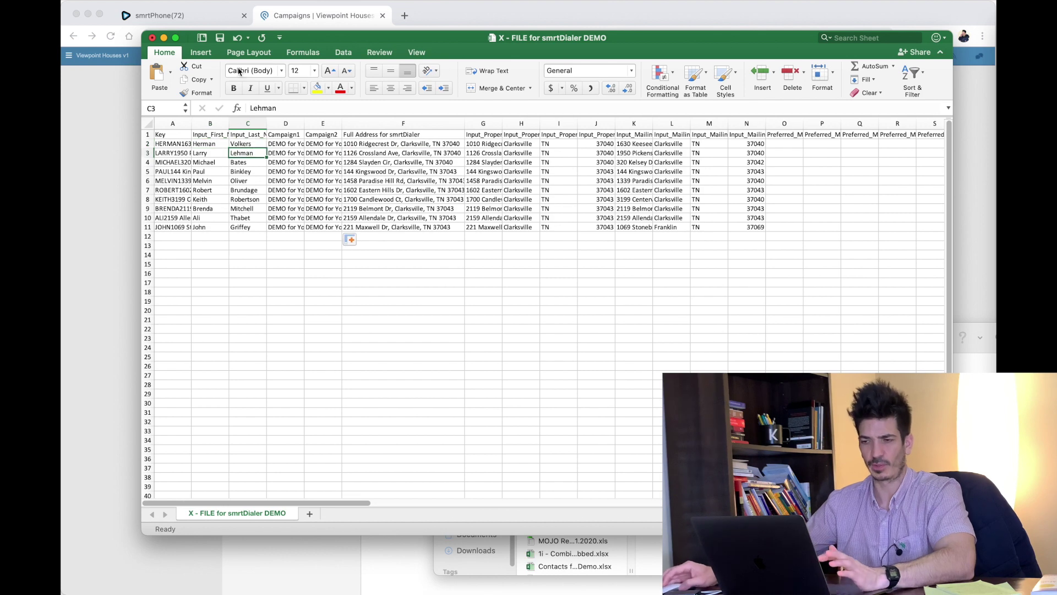
Step: Save the X - FILE for smrtDialer DEMO workbook and close it
{"action": "left_click", "coordinate": [220, 38]}
{"action": "left_click", "coordinate": [562, 243]}
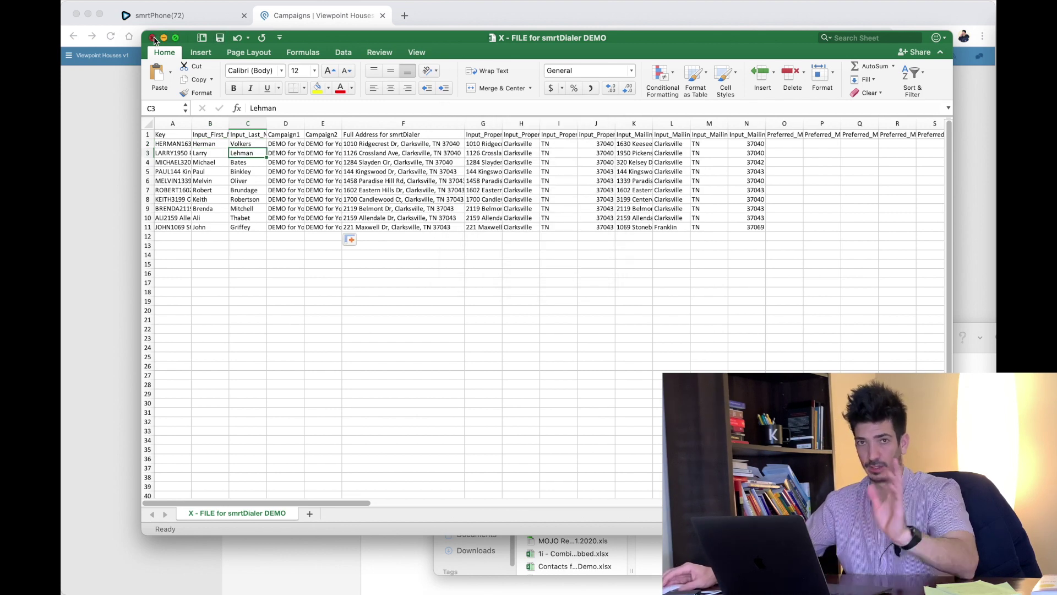
{"action": "left_click", "coordinate": [152, 38]}
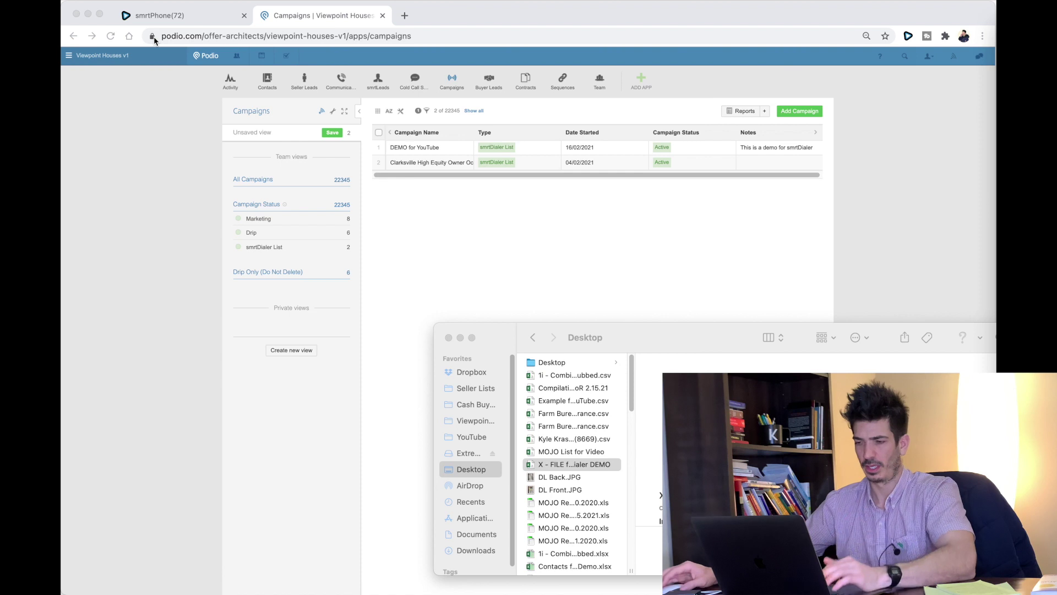
Step: Switch to Podio in the browser, view the DEMO for YouTube item in the Campaigns app, and return to the list
{"action": "left_click", "coordinate": [540, 237]}
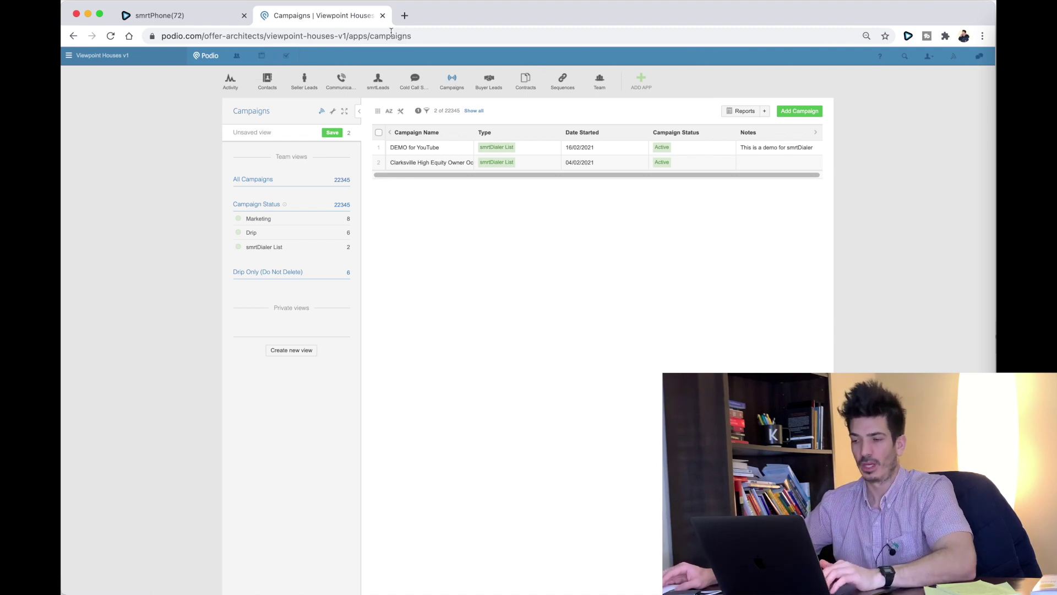
{"action": "left_click", "coordinate": [377, 82]}
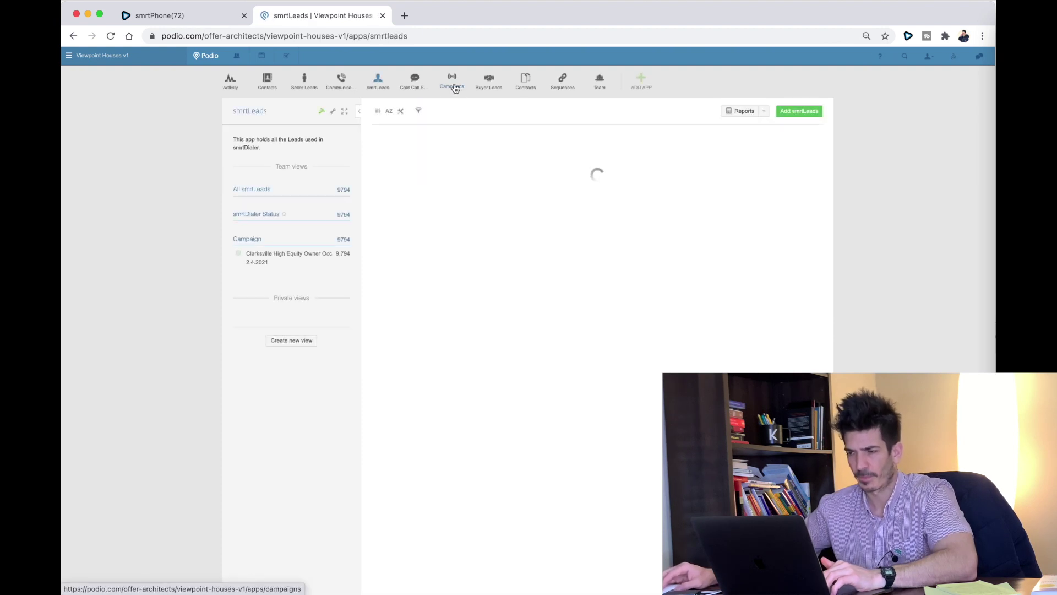
{"action": "left_click", "coordinate": [453, 83]}
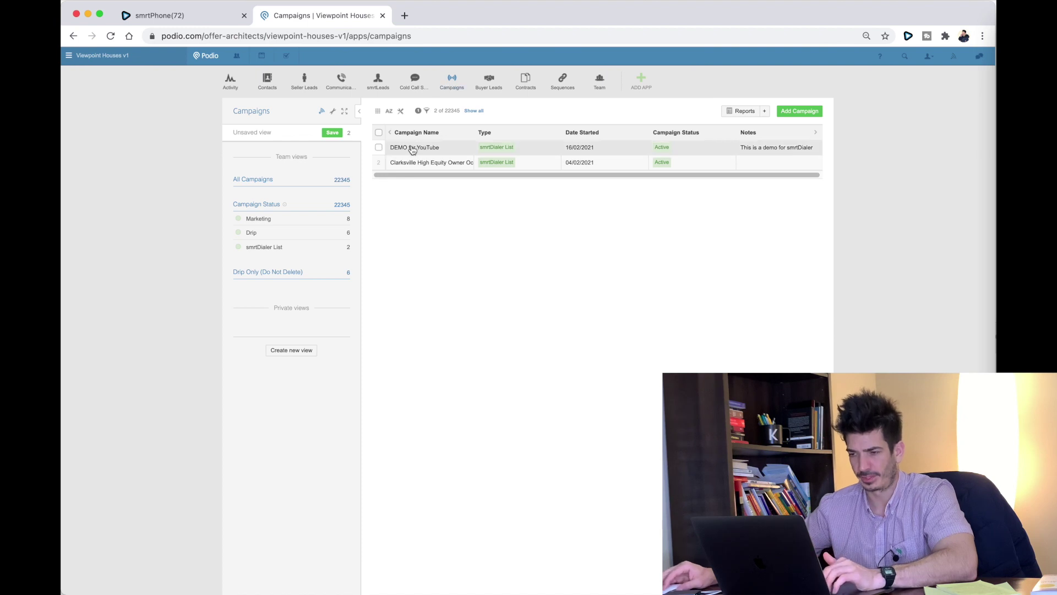
{"action": "left_click", "coordinate": [429, 148]}
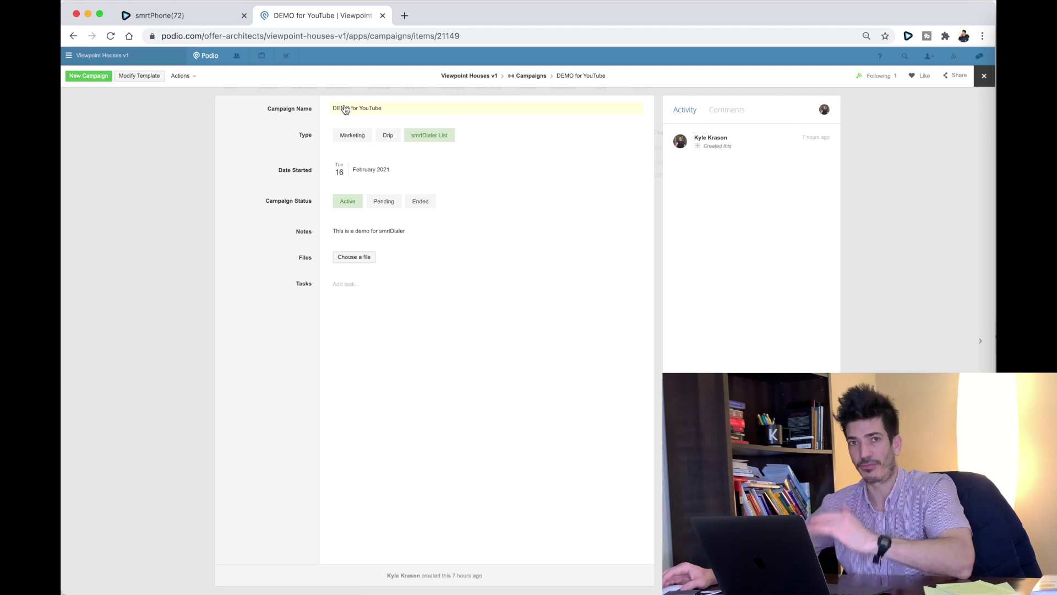
{"action": "left_click", "coordinate": [540, 78]}
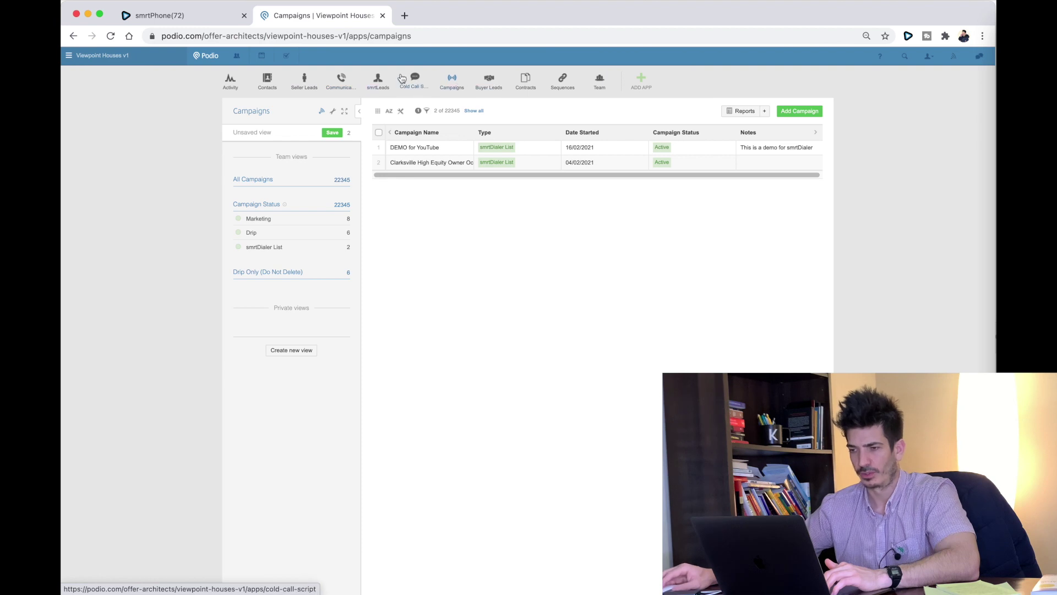
Step: Open the first smrtLeads item's template for editing and check the DEMO for YouTube option in the Campaign category field
{"action": "left_click", "coordinate": [377, 80]}
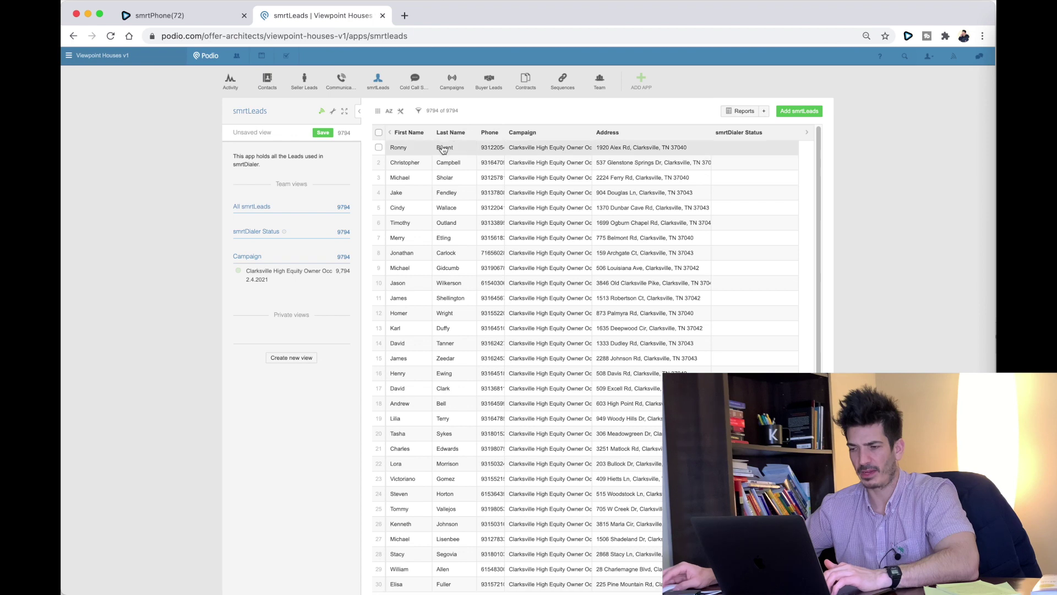
{"action": "left_click", "coordinate": [448, 151]}
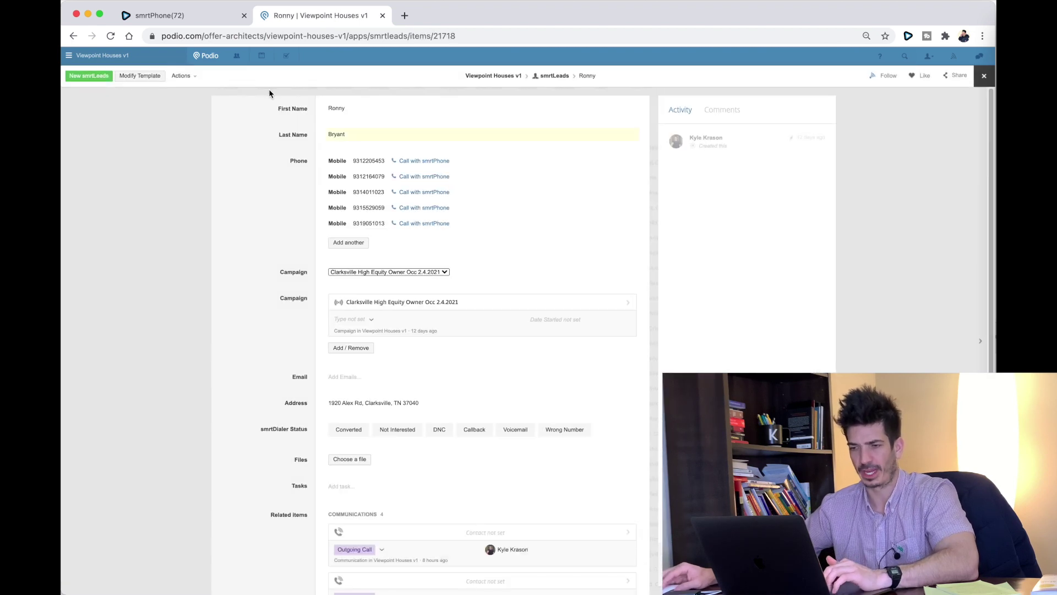
{"action": "left_click", "coordinate": [177, 81]}
{"action": "left_click", "coordinate": [141, 76]}
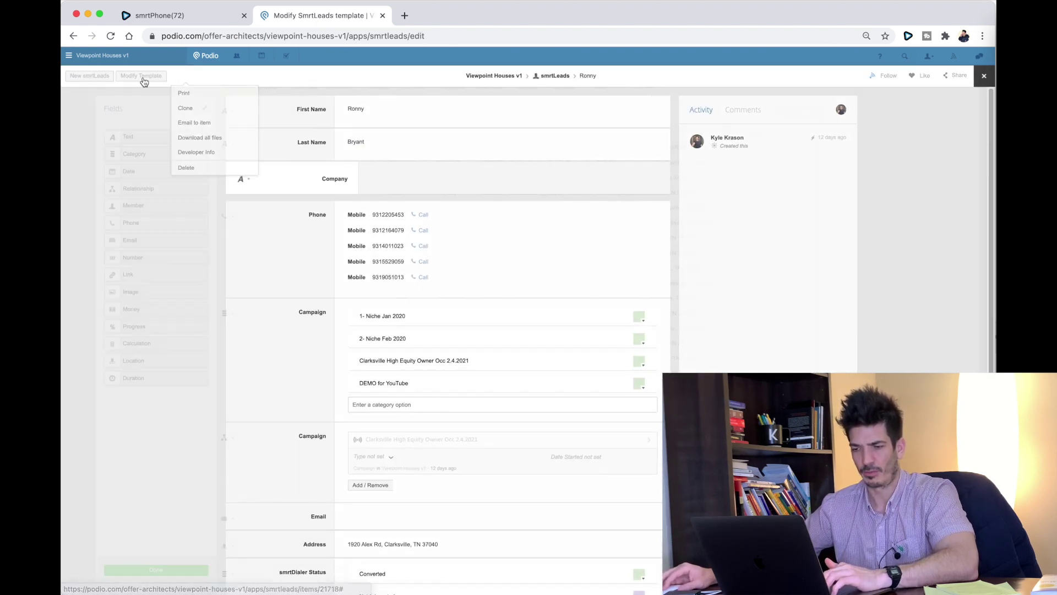
{"action": "scroll", "coordinate": [372, 380], "scroll_direction": "down", "scroll_amount": 2}
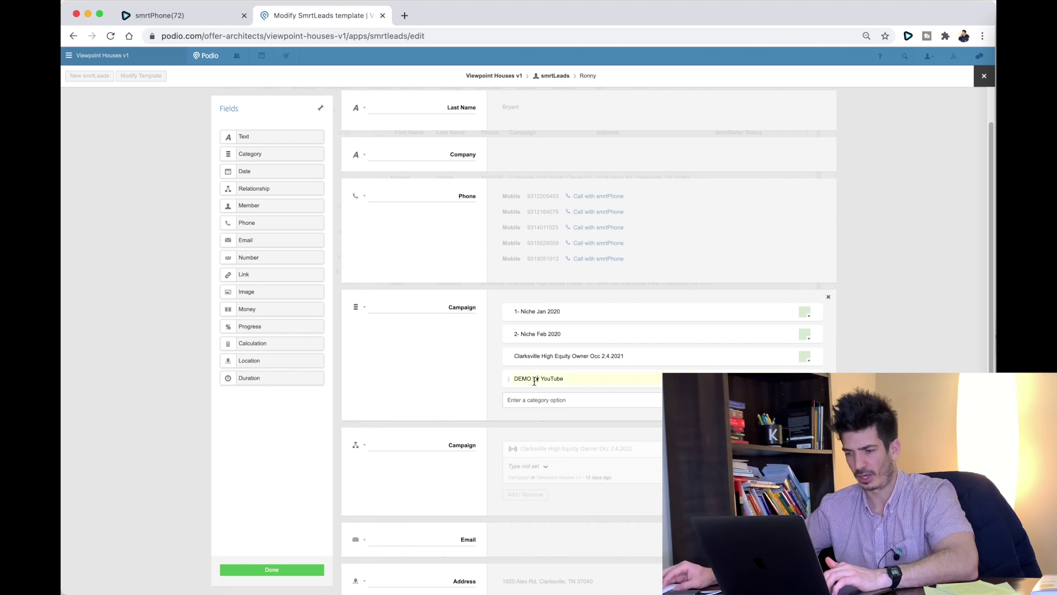
{"action": "key", "text": "super+a"}
{"action": "left_click", "coordinate": [565, 375]}
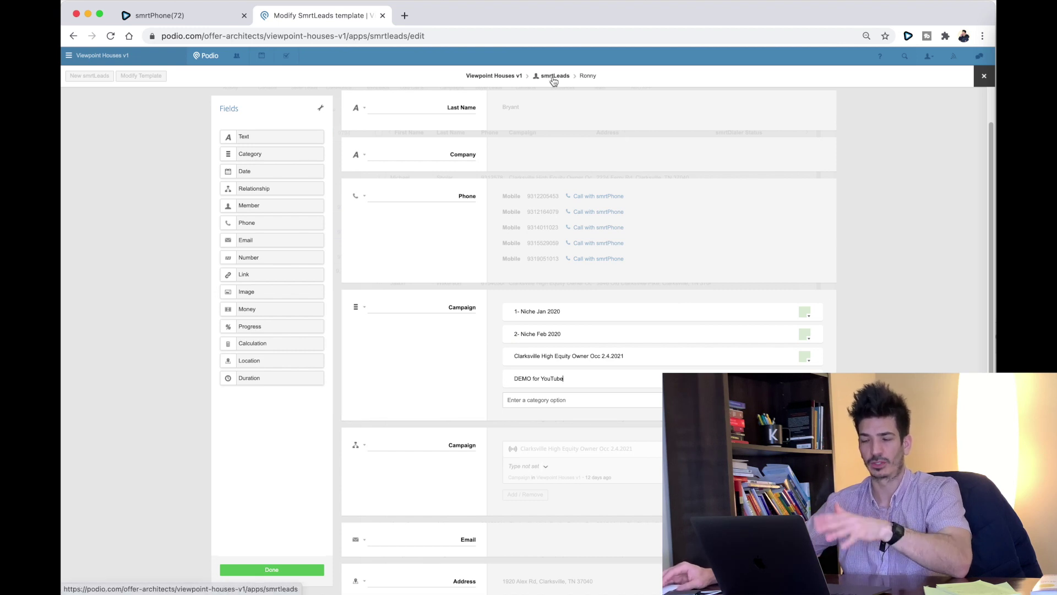
Step: Finish editing the smrtLeads template and return to the smrtLeads item list
{"action": "left_click", "coordinate": [275, 569]}
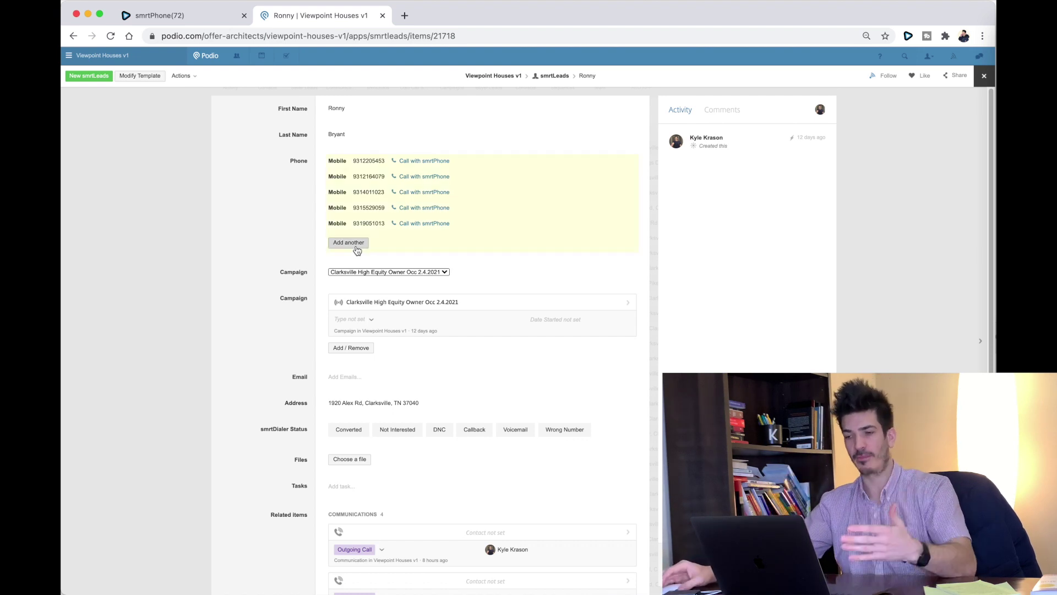
{"action": "left_click", "coordinate": [548, 76]}
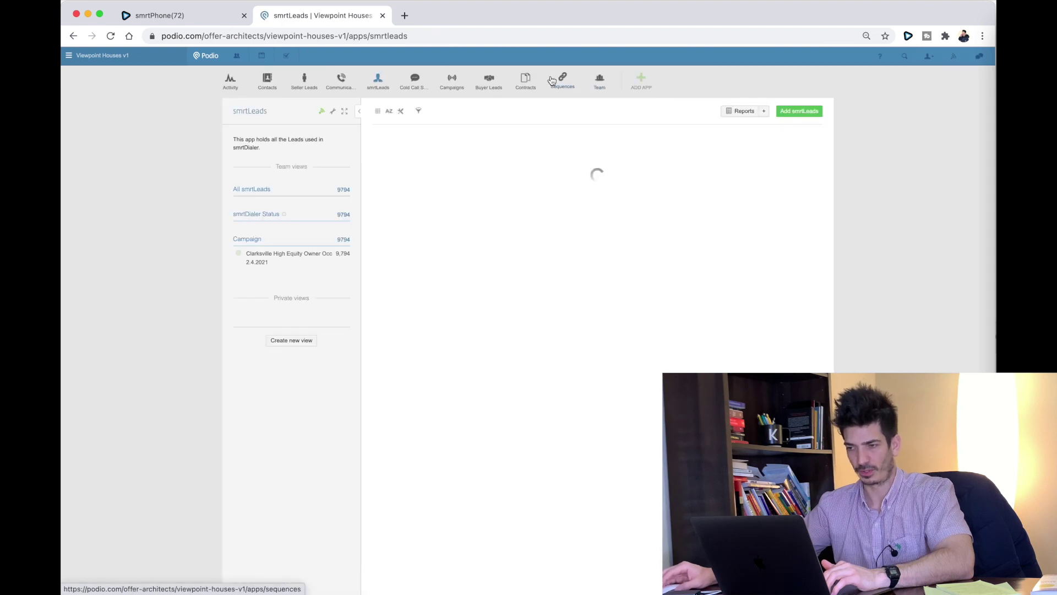
Step: Start an Excel import into the smrtLeads app and upload X - FILE for smrtDialer DEMO.csv
{"action": "left_click", "coordinate": [332, 113]}
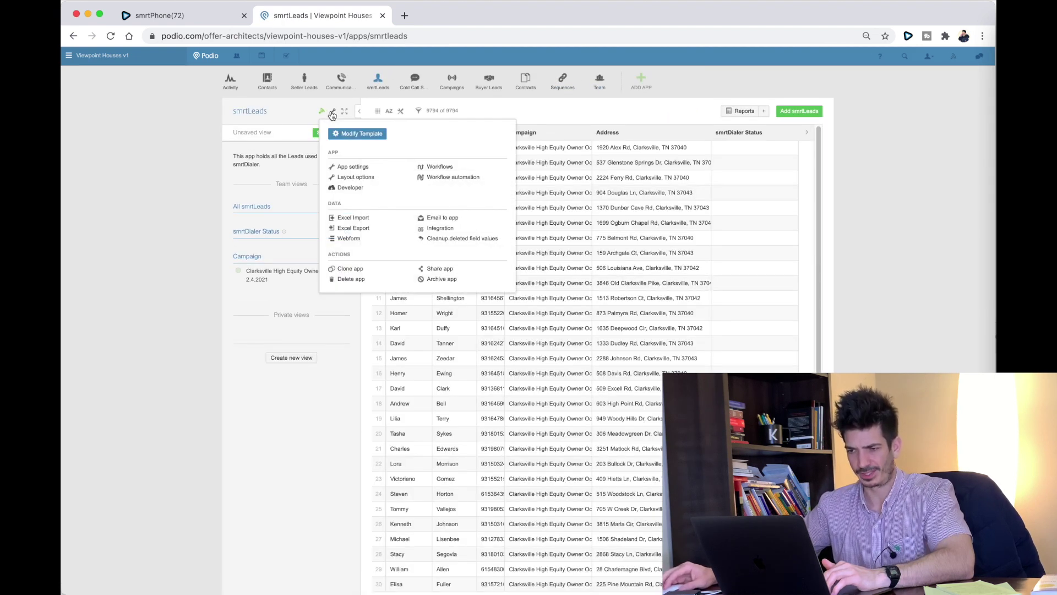
{"action": "left_click", "coordinate": [355, 218]}
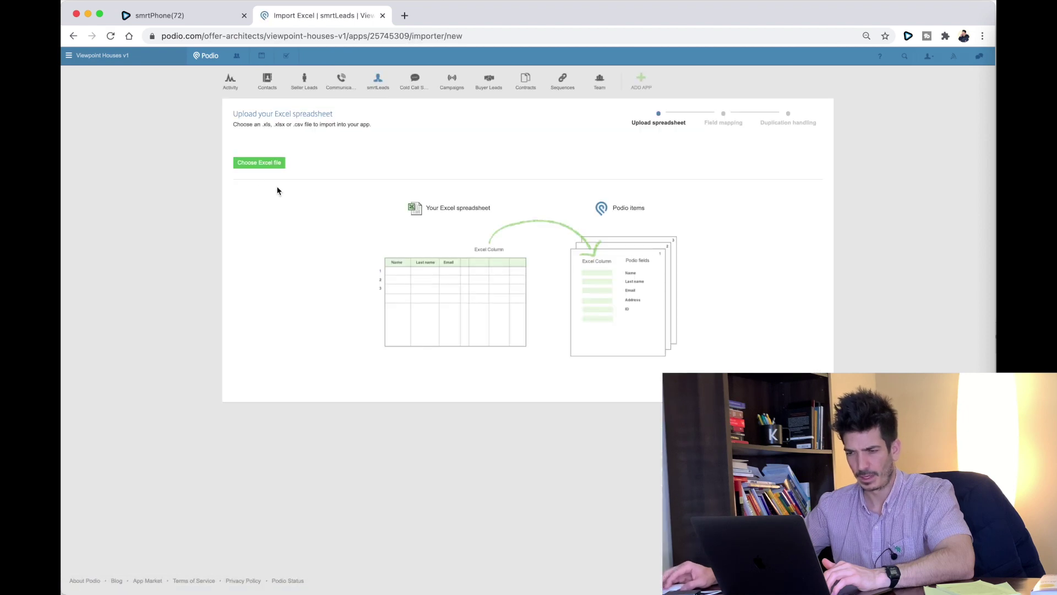
{"action": "left_click", "coordinate": [255, 165]}
{"action": "left_click", "coordinate": [507, 98]}
{"action": "left_click_drag", "start_coordinate": [544, 469], "coordinate": [547, 162]}
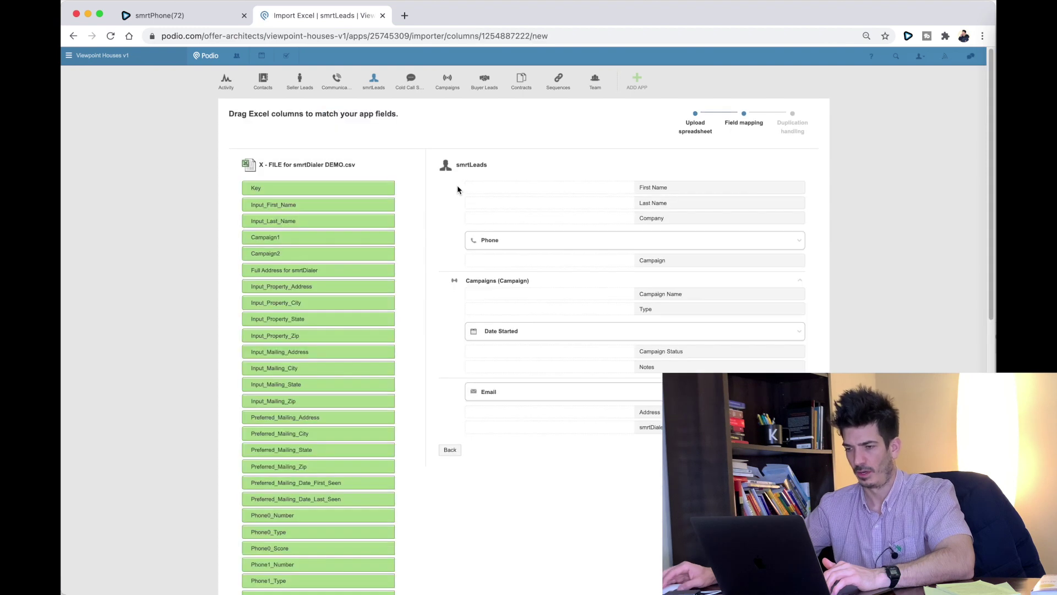
Step: Map the Input_First_Name and Input_Last_Name columns to the First Name and Last Name fields
{"action": "scroll", "coordinate": [457, 189], "scroll_direction": "down", "scroll_amount": 1}
{"action": "left_click_drag", "start_coordinate": [278, 197], "coordinate": [556, 172]}
{"action": "left_click_drag", "start_coordinate": [318, 209], "coordinate": [561, 202]}
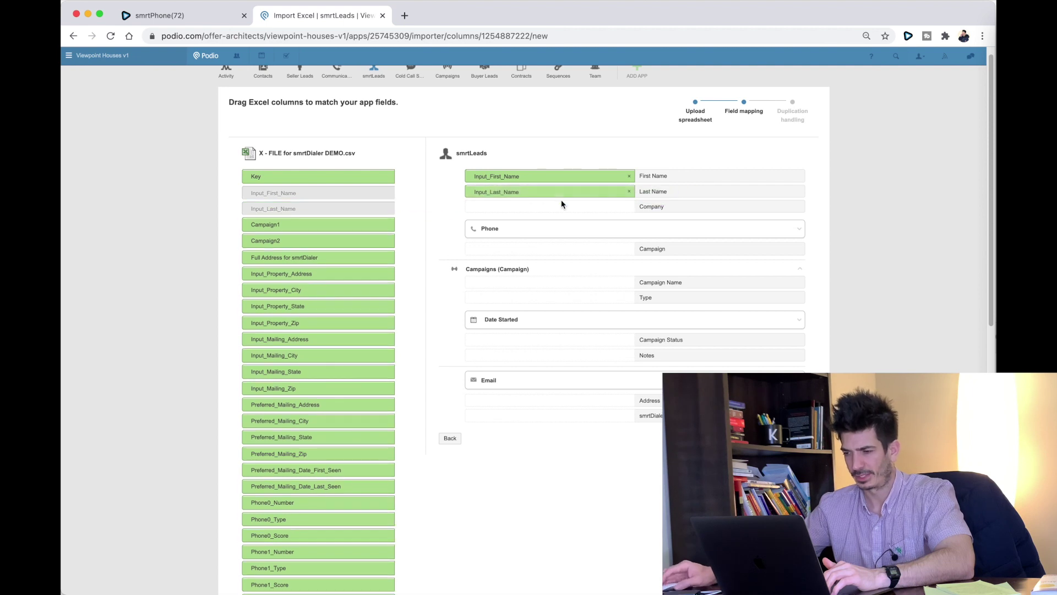
Step: Expand the Phone field mapping and add entries until there are ten mobile phone slots
{"action": "left_click", "coordinate": [528, 237]}
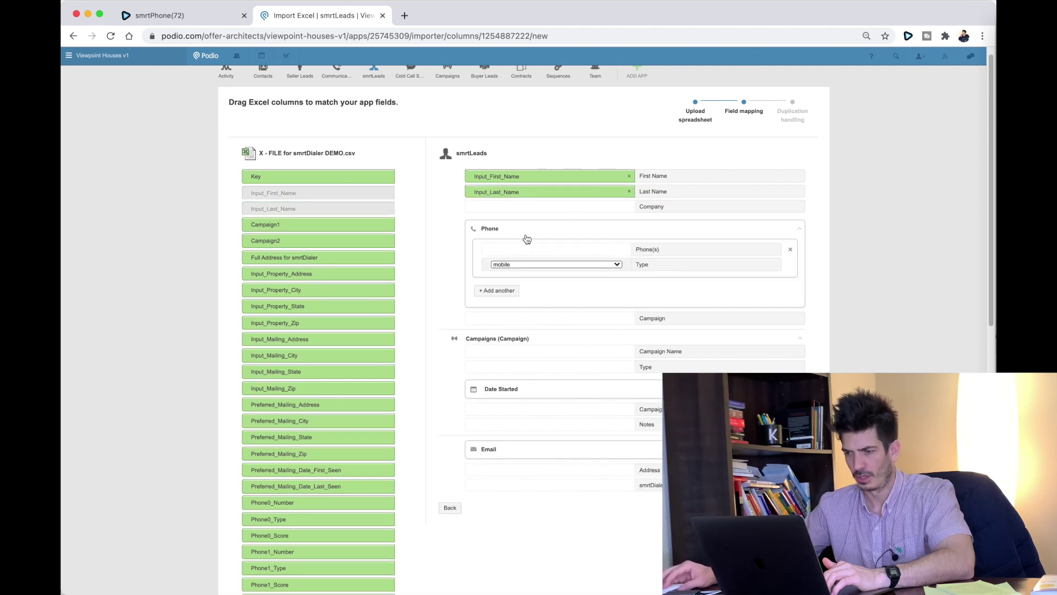
{"action": "left_click", "coordinate": [499, 289]}
{"action": "left_click", "coordinate": [501, 333]}
{"action": "left_click", "coordinate": [491, 371]}
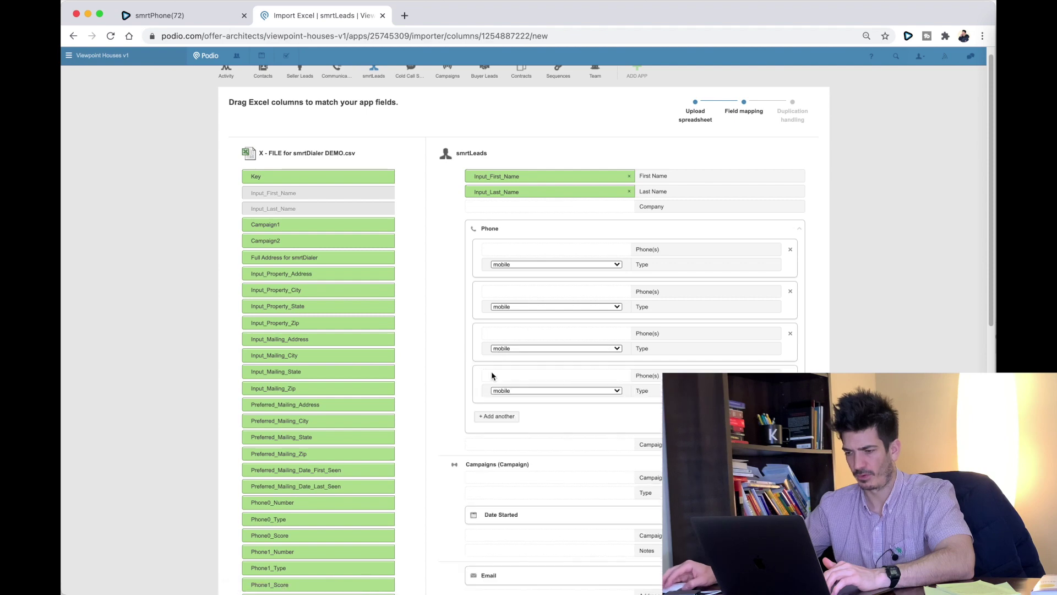
{"action": "scroll", "coordinate": [491, 370], "scroll_direction": "down", "scroll_amount": 2}
{"action": "left_click", "coordinate": [497, 308]}
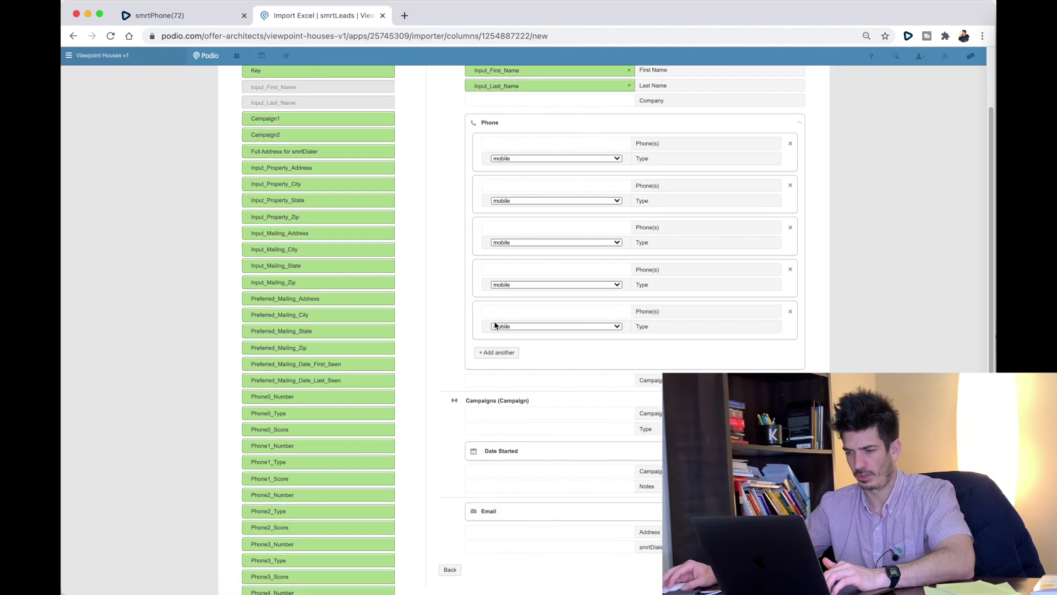
{"action": "left_click", "coordinate": [496, 353]}
{"action": "left_click", "coordinate": [500, 394]}
{"action": "scroll", "coordinate": [502, 401], "scroll_direction": "down", "scroll_amount": 1}
{"action": "left_click", "coordinate": [504, 387]}
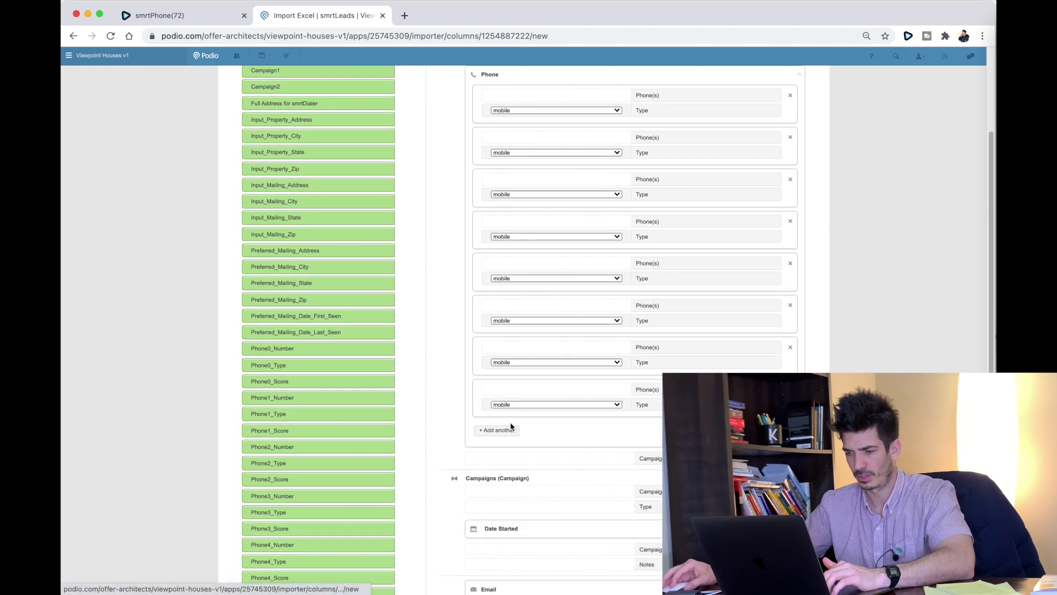
{"action": "left_click", "coordinate": [508, 428]}
{"action": "scroll", "coordinate": [511, 409], "scroll_direction": "down", "scroll_amount": 1}
{"action": "scroll", "coordinate": [511, 408], "scroll_direction": "down", "scroll_amount": 1}
{"action": "left_click", "coordinate": [501, 373]}
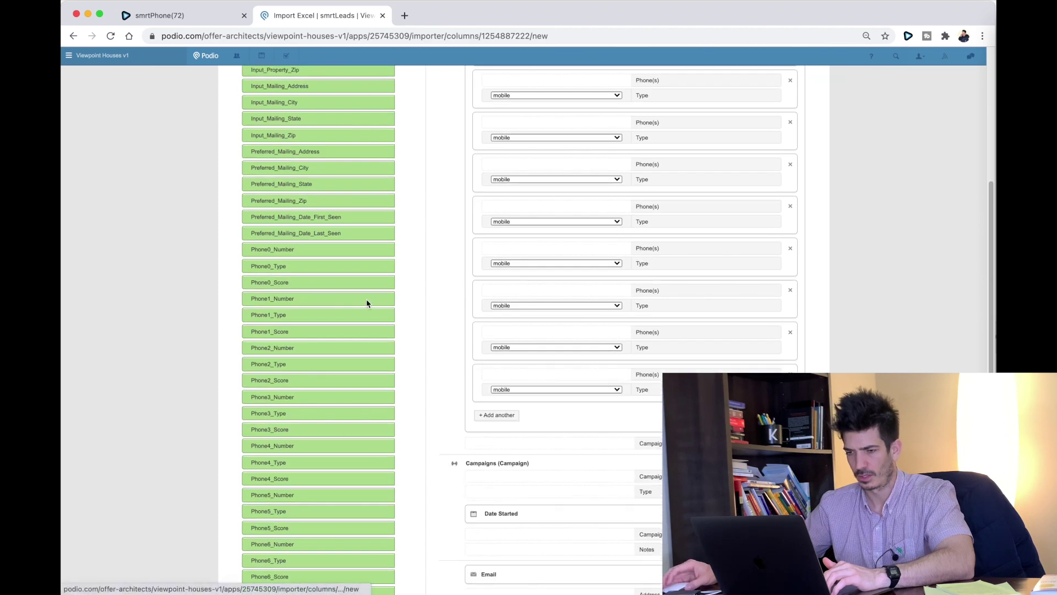
Step: Map the Phone0_Number through Phone3_Number columns to the first four phone slots
{"action": "scroll", "coordinate": [361, 288], "scroll_direction": "up", "scroll_amount": 5}
{"action": "scroll", "coordinate": [359, 288], "scroll_direction": "down", "scroll_amount": 1}
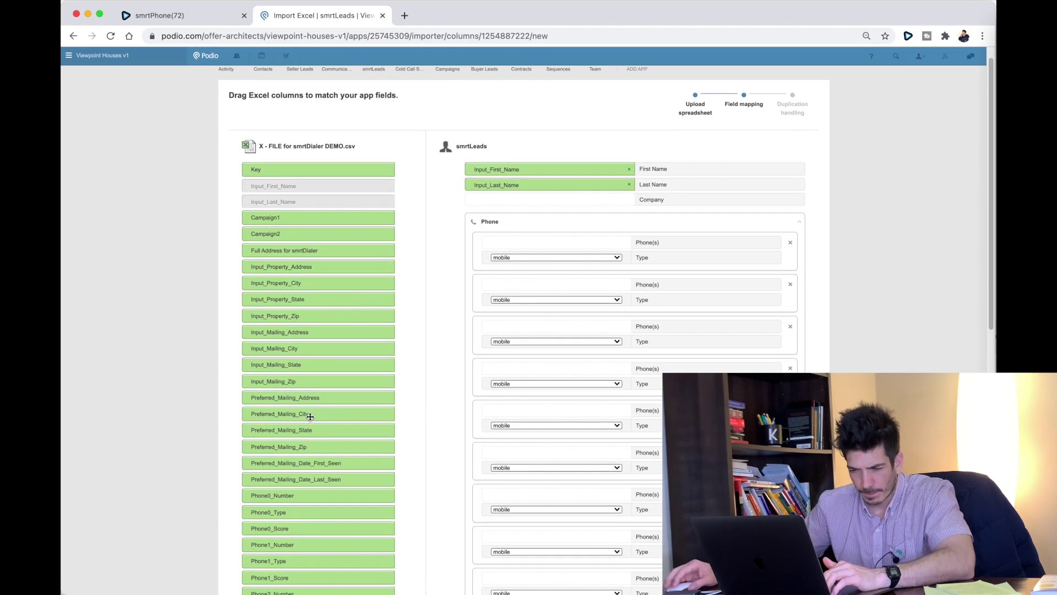
{"action": "left_click_drag", "start_coordinate": [294, 496], "coordinate": [519, 251]}
{"action": "scroll", "coordinate": [426, 321], "scroll_direction": "down", "scroll_amount": 2}
{"action": "left_click_drag", "start_coordinate": [294, 437], "coordinate": [523, 177]}
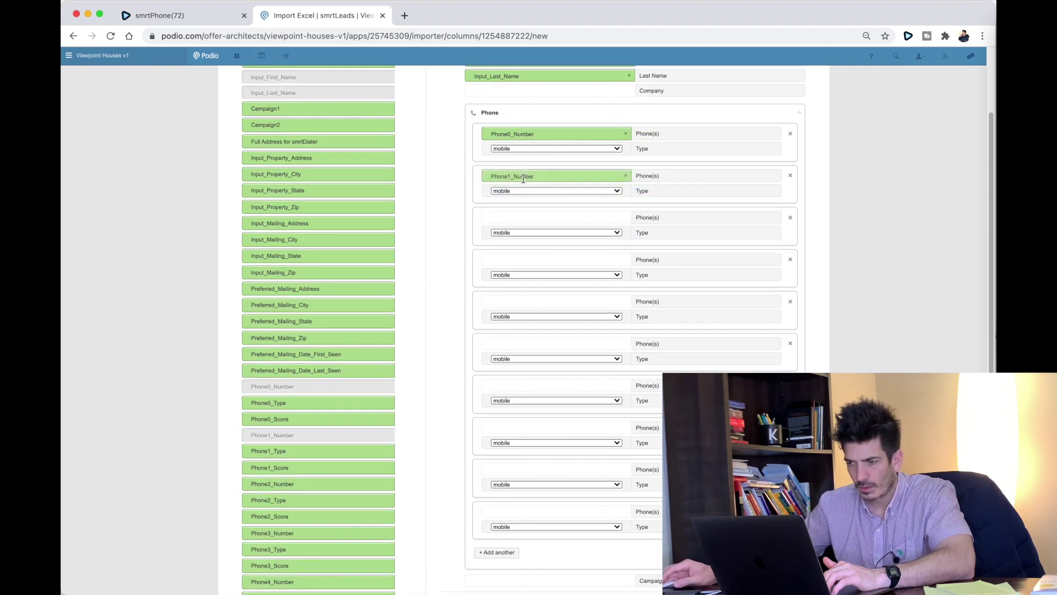
{"action": "left_click_drag", "start_coordinate": [279, 484], "coordinate": [523, 217]}
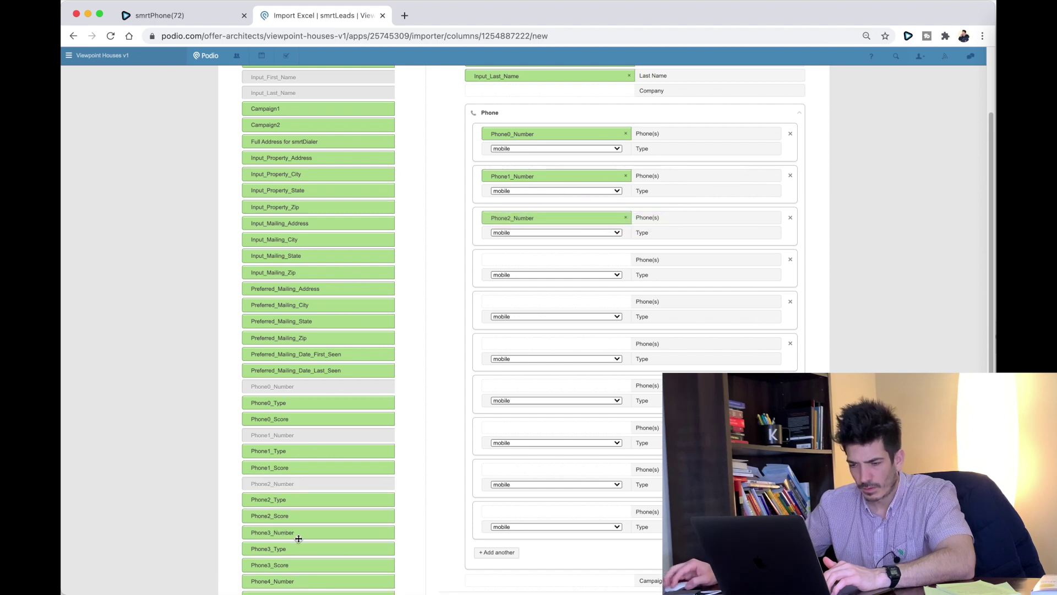
{"action": "left_click_drag", "start_coordinate": [297, 532], "coordinate": [537, 258]}
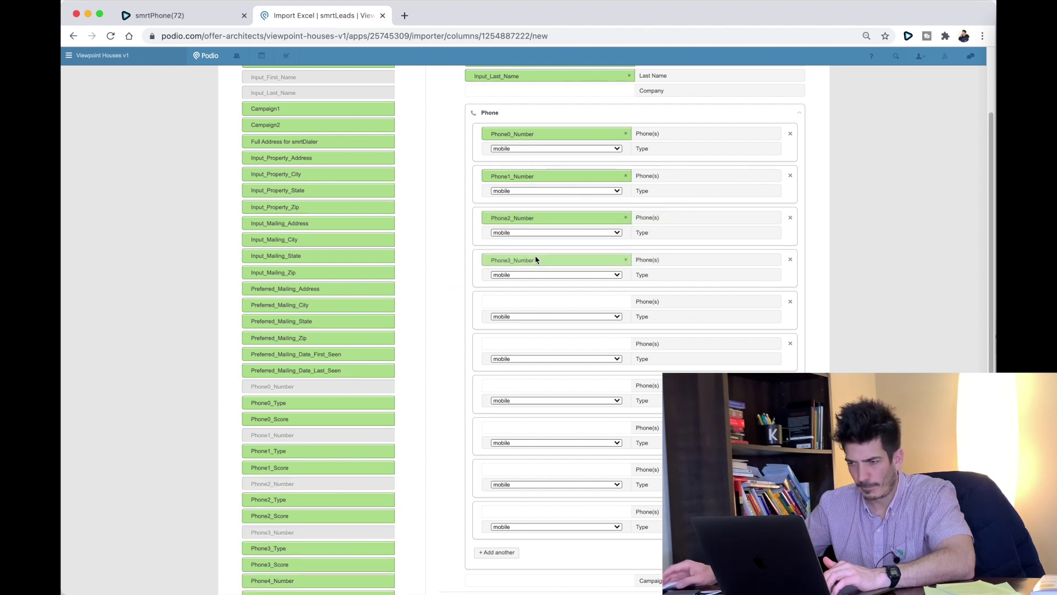
Step: Map the Phone4_Number through Phone9_Number columns to the remaining six phone slots
{"action": "scroll", "coordinate": [358, 331], "scroll_direction": "down", "scroll_amount": 2}
{"action": "left_click_drag", "start_coordinate": [286, 450], "coordinate": [531, 173]}
{"action": "left_click_drag", "start_coordinate": [279, 502], "coordinate": [514, 217]}
{"action": "left_click_drag", "start_coordinate": [275, 550], "coordinate": [537, 259]}
{"action": "scroll", "coordinate": [305, 507], "scroll_direction": "down", "scroll_amount": 2}
{"action": "left_click_drag", "start_coordinate": [305, 524], "coordinate": [532, 241]}
{"action": "left_click_drag", "start_coordinate": [297, 572], "coordinate": [538, 269]}
{"action": "scroll", "coordinate": [287, 459], "scroll_direction": "down", "scroll_amount": 2}
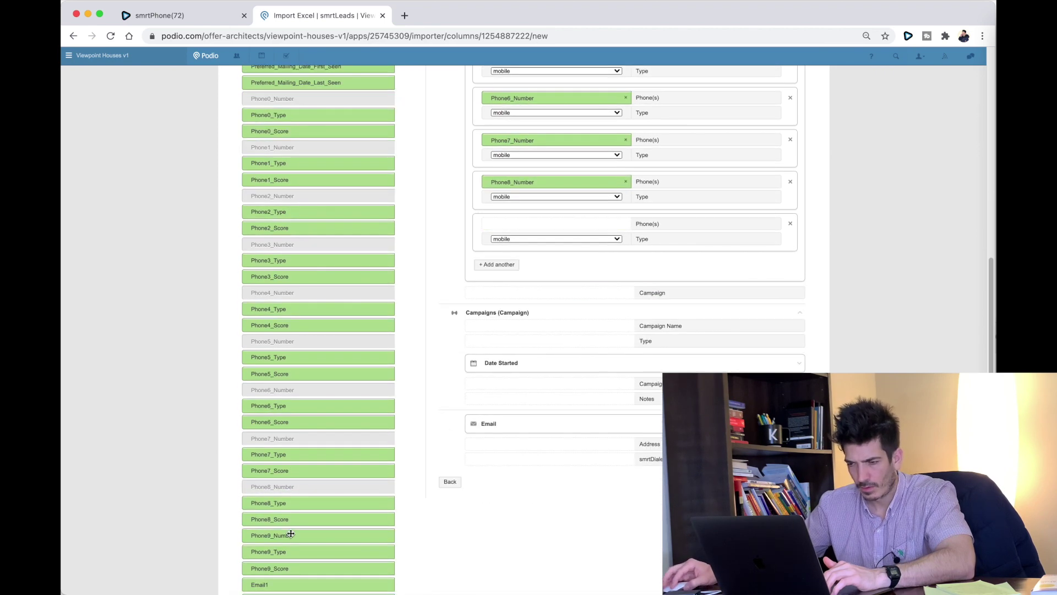
{"action": "left_click_drag", "start_coordinate": [278, 534], "coordinate": [529, 222]}
Step: Map Campaign1 to the Campaign category field and Campaign2 to Campaign Name of the linked Campaigns app
{"action": "scroll", "coordinate": [383, 434], "scroll_direction": "up", "scroll_amount": 2}
{"action": "scroll", "coordinate": [382, 434], "scroll_direction": "up", "scroll_amount": 2}
{"action": "scroll", "coordinate": [515, 506], "scroll_direction": "up", "scroll_amount": 4}
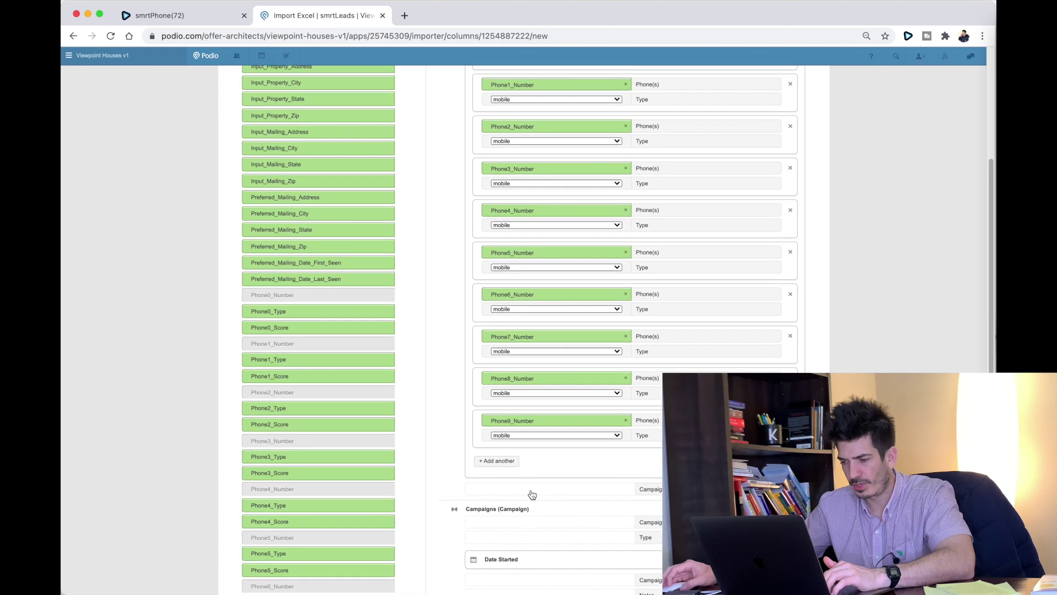
{"action": "left_click_drag", "start_coordinate": [300, 189], "coordinate": [517, 365]}
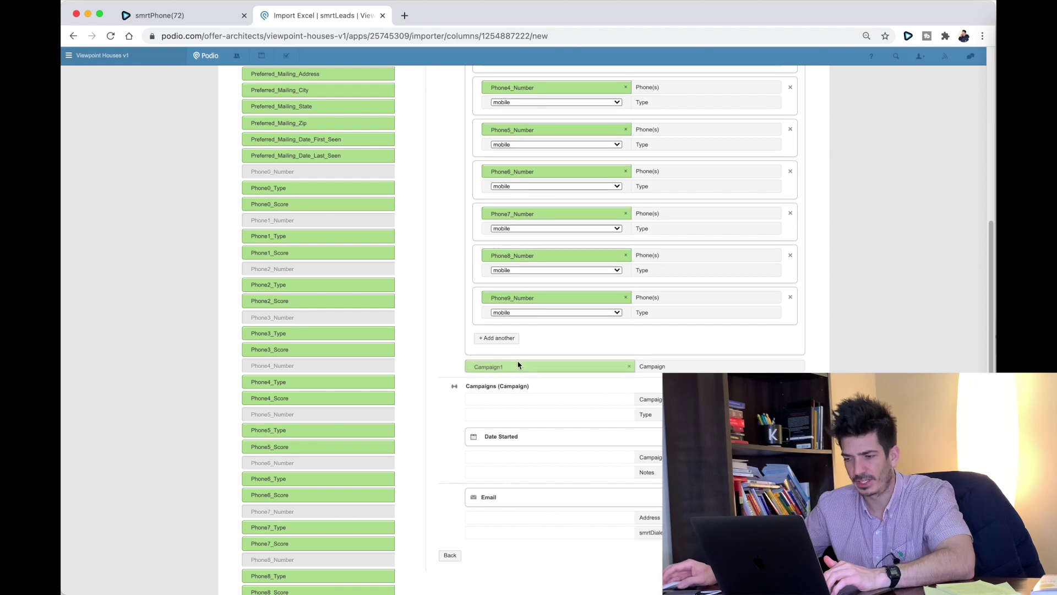
{"action": "scroll", "coordinate": [361, 348], "scroll_direction": "down", "scroll_amount": 5}
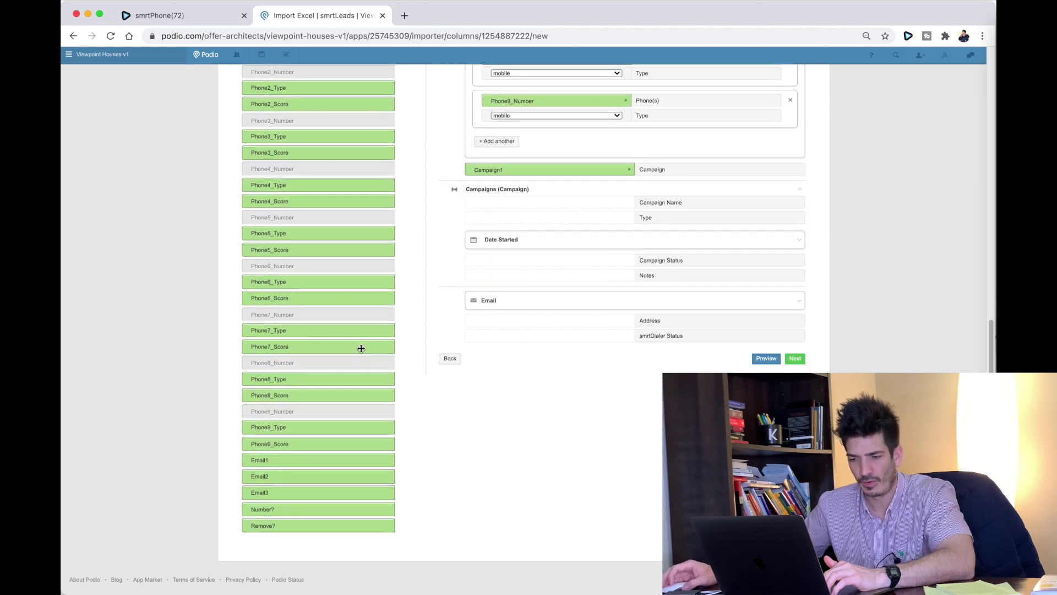
{"action": "scroll", "coordinate": [361, 348], "scroll_direction": "up", "scroll_amount": 13}
{"action": "left_click_drag", "start_coordinate": [310, 252], "coordinate": [521, 431]}
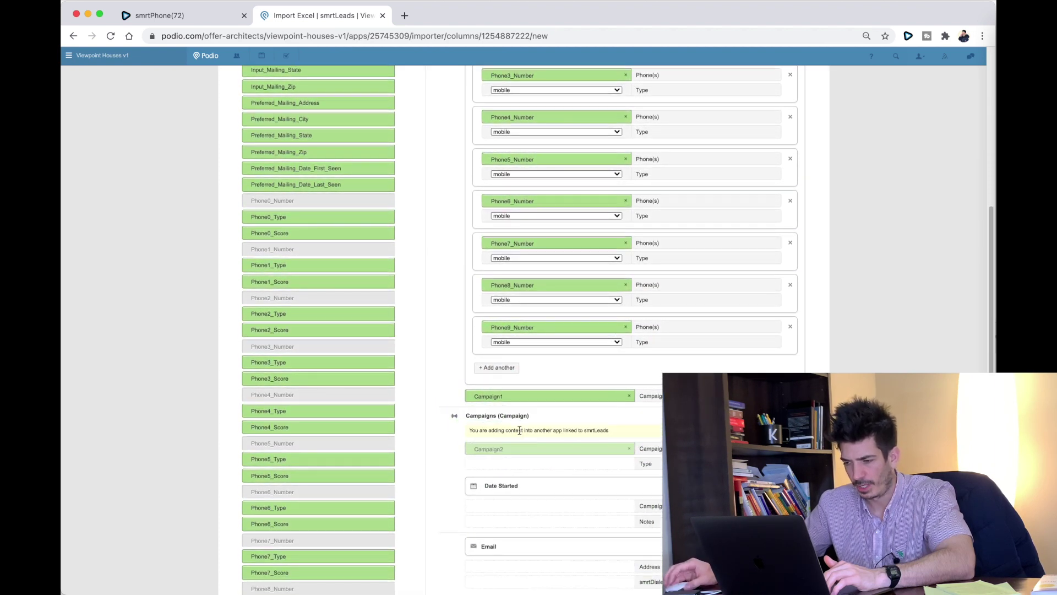
Step: Map the Full Address for smrtDialer column to the Address field and proceed to duplication handling
{"action": "scroll", "coordinate": [534, 437], "scroll_direction": "down", "scroll_amount": 3}
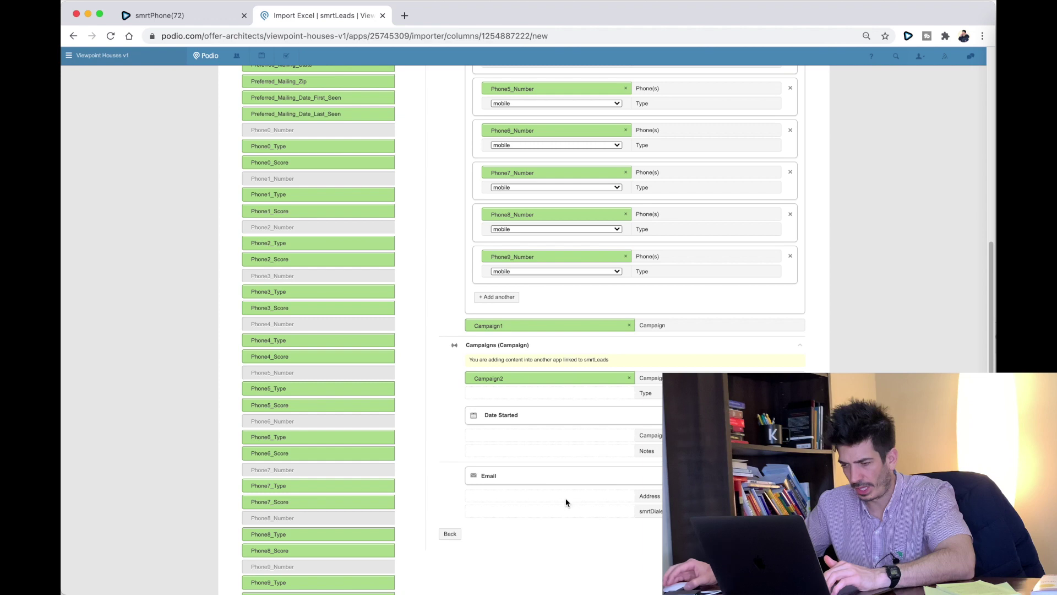
{"action": "scroll", "coordinate": [267, 259], "scroll_direction": "up", "scroll_amount": 5}
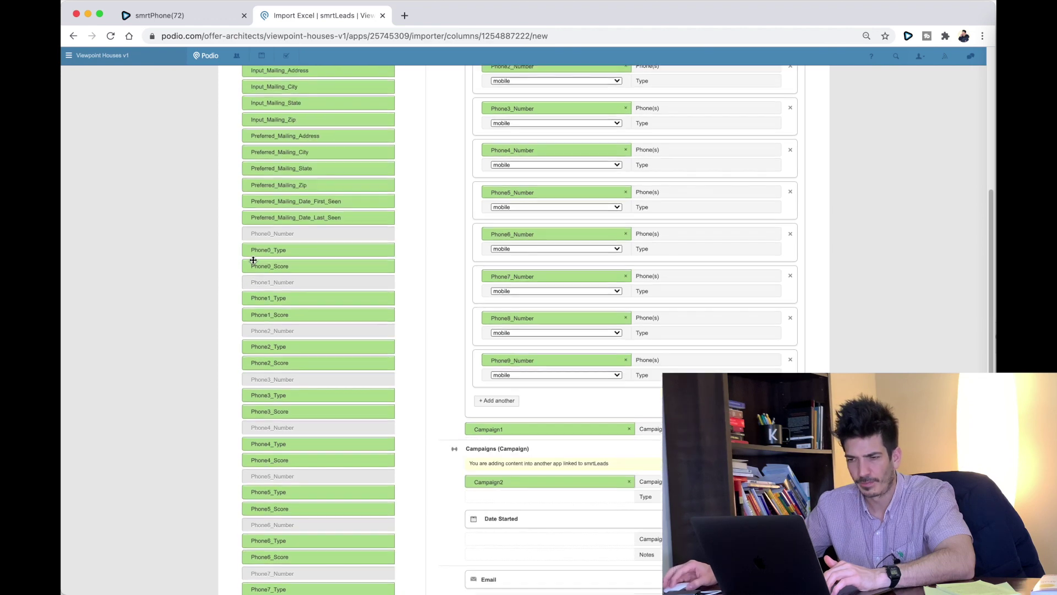
{"action": "left_click_drag", "start_coordinate": [295, 163], "coordinate": [520, 464]}
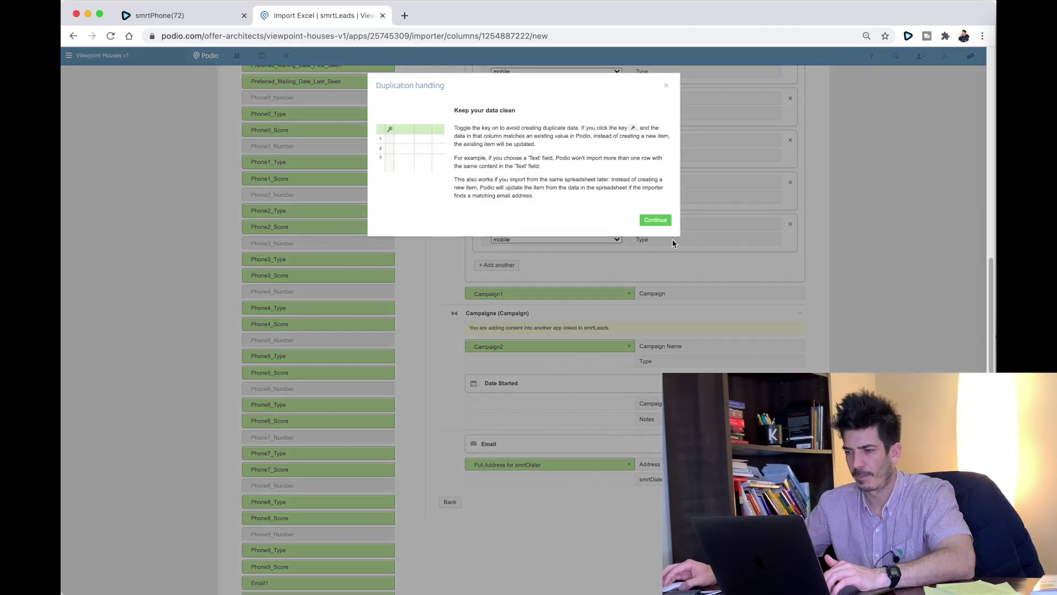
Step: Dismiss the duplication handling notice and turn off duplicate matching for First Name and Campaign Name
{"action": "left_click", "coordinate": [656, 220]}
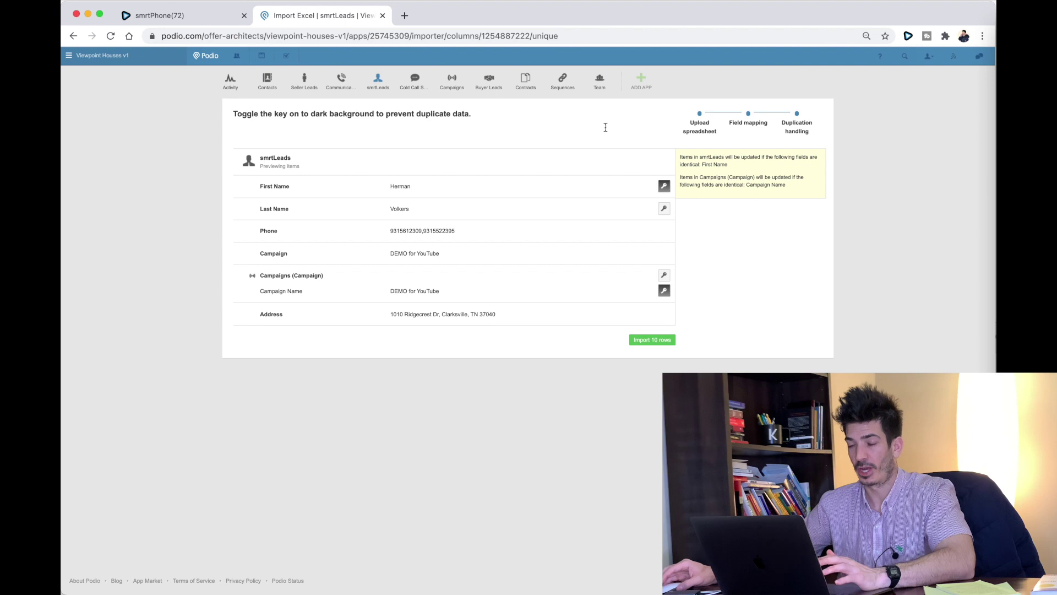
{"action": "left_click", "coordinate": [664, 186]}
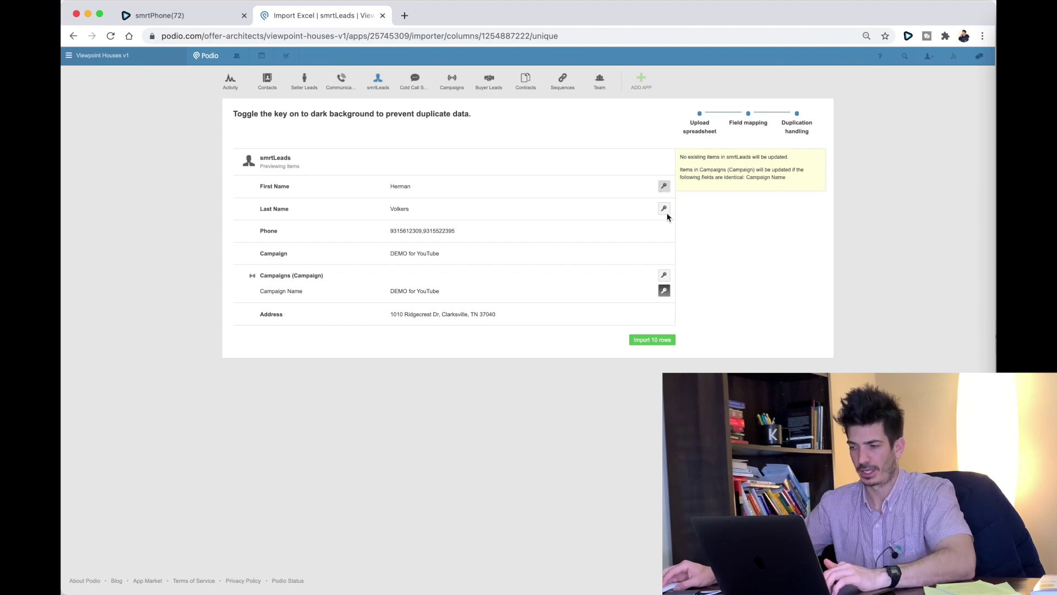
{"action": "left_click", "coordinate": [664, 292]}
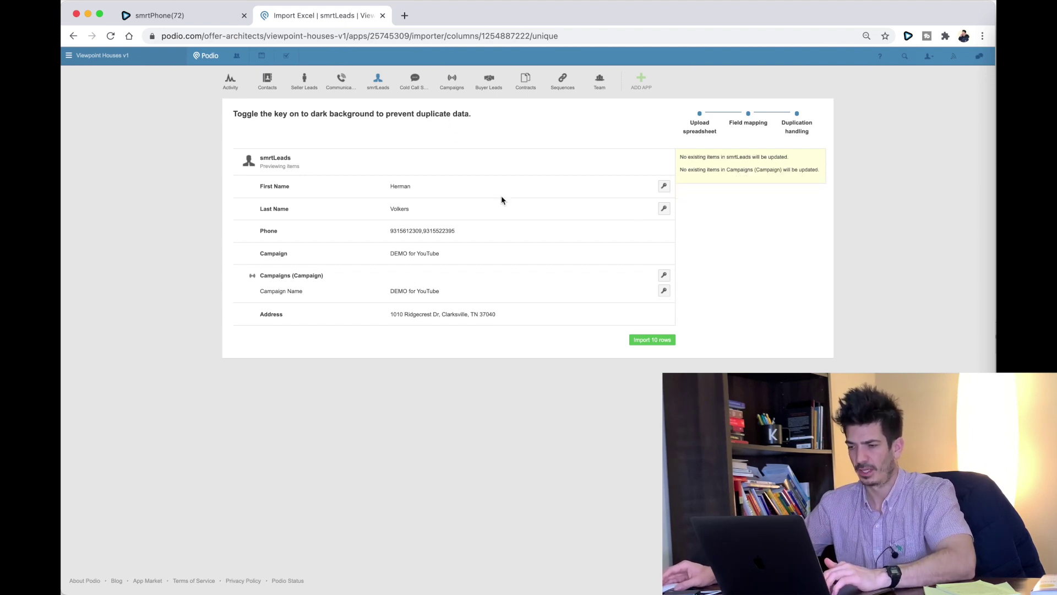
Step: Import the 10 rows into smrtLeads and filter the list to the DEMO for YouTube campaign
{"action": "left_click", "coordinate": [652, 341]}
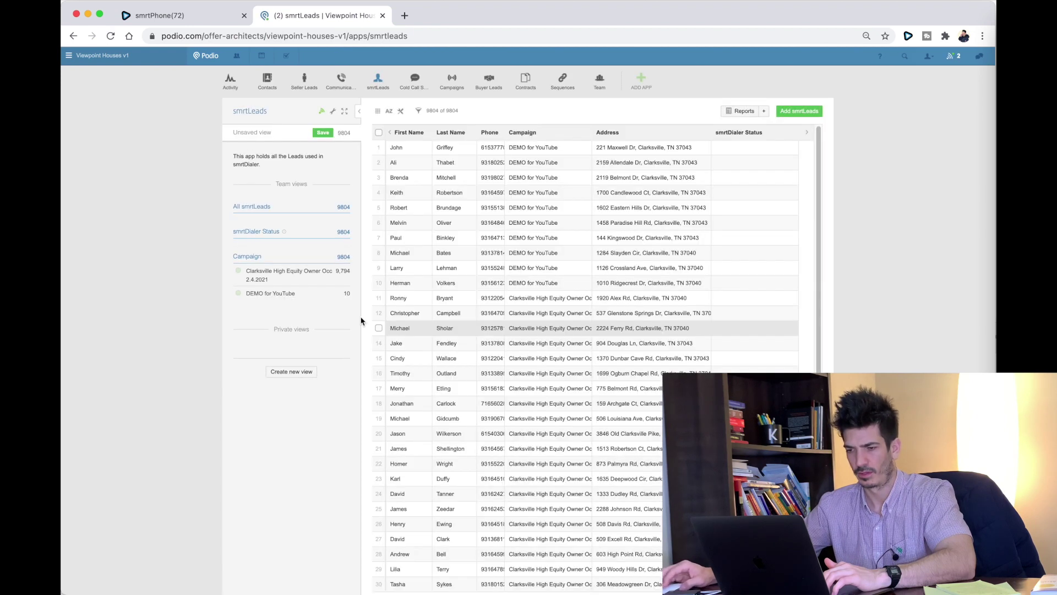
{"action": "left_click", "coordinate": [268, 295]}
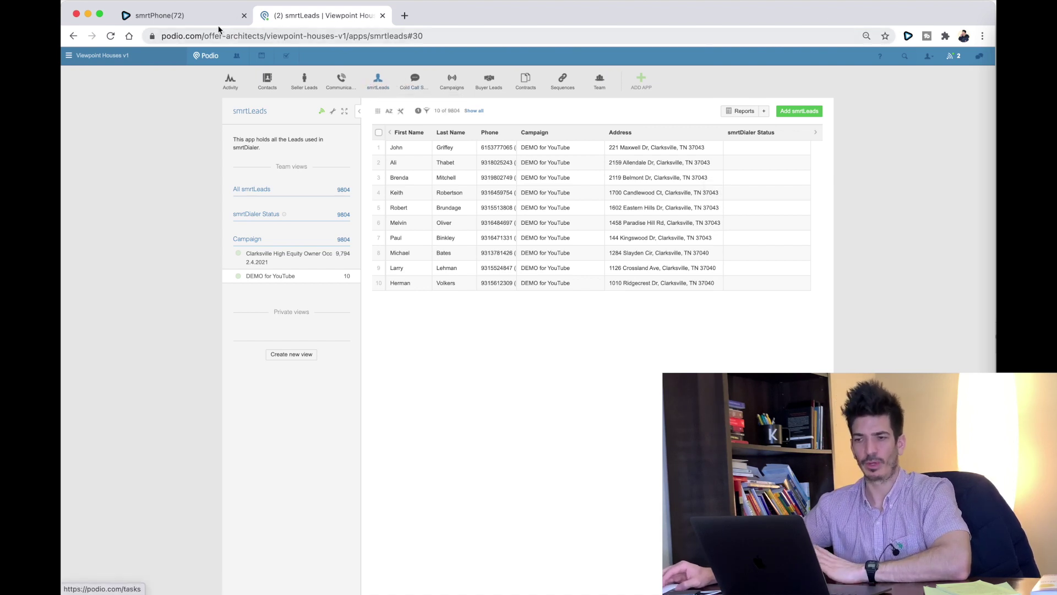
Step: Switch to smrtPhone and open the Media Manager to view the audio recordings
{"action": "left_click", "coordinate": [190, 17]}
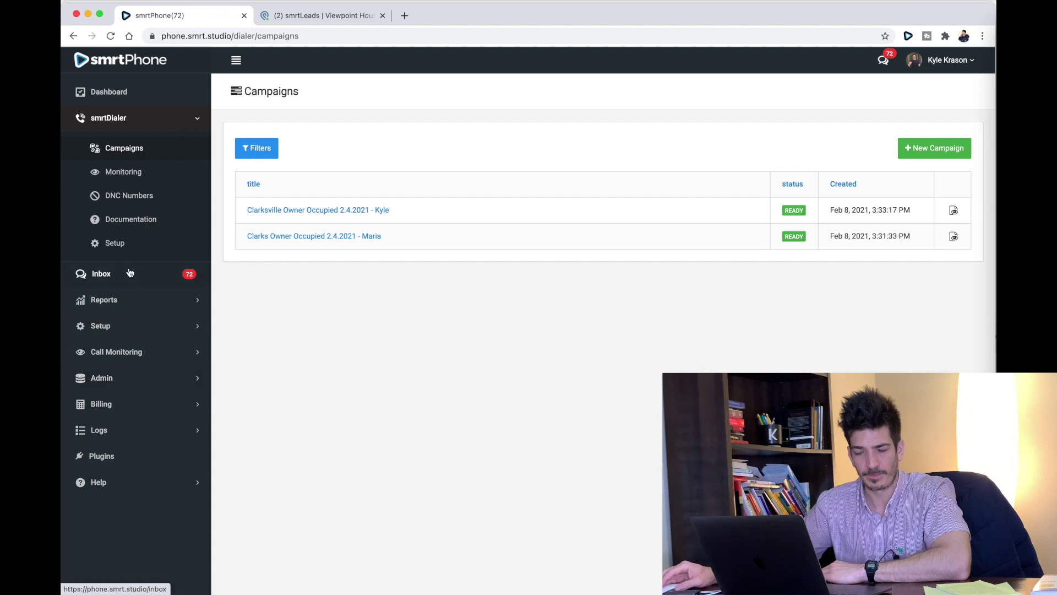
{"action": "left_click", "coordinate": [127, 333]}
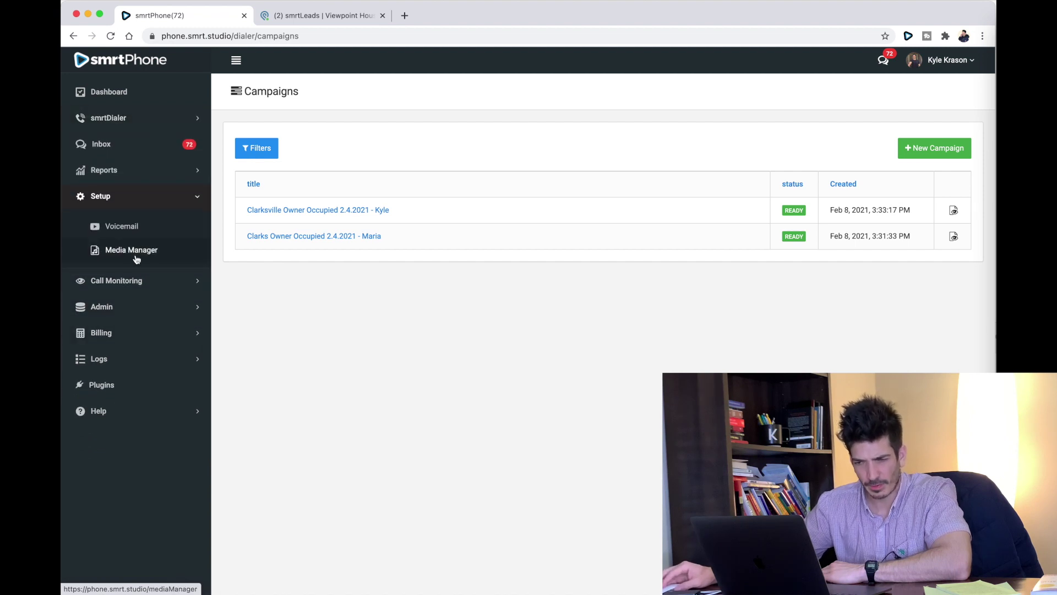
{"action": "left_click", "coordinate": [136, 257]}
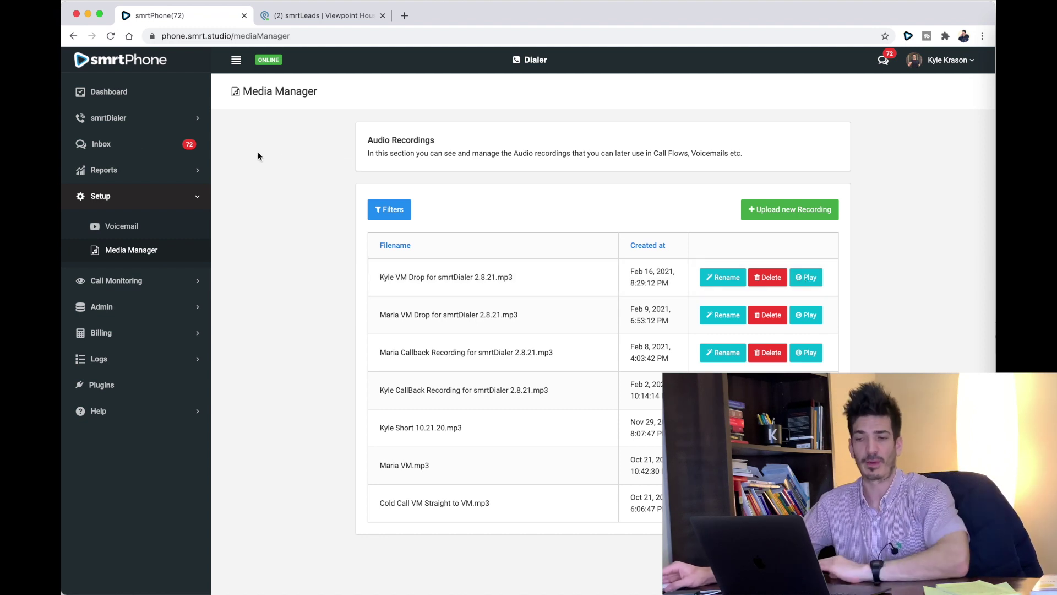
Step: Look through the voicemail messages in the smrtPhone inbox
{"action": "left_click", "coordinate": [122, 148]}
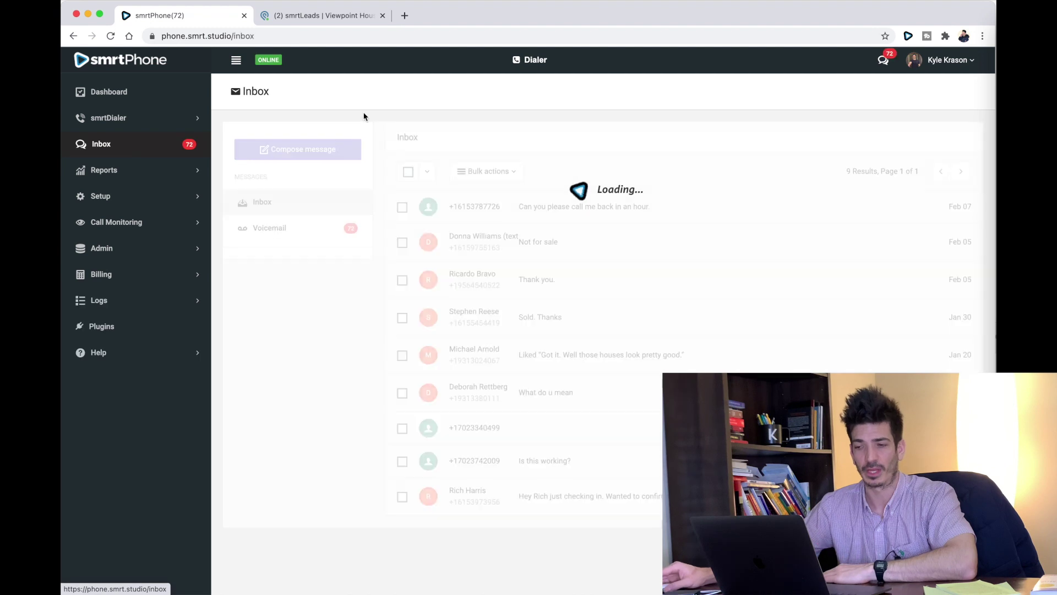
{"action": "left_click", "coordinate": [292, 234]}
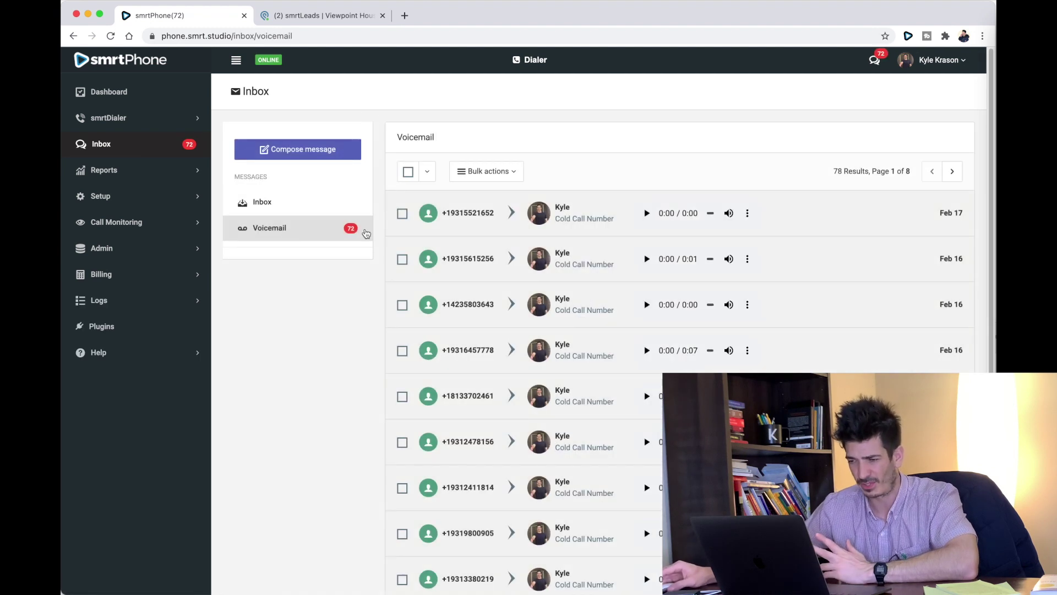
{"action": "scroll", "coordinate": [475, 238], "scroll_direction": "down", "scroll_amount": 2}
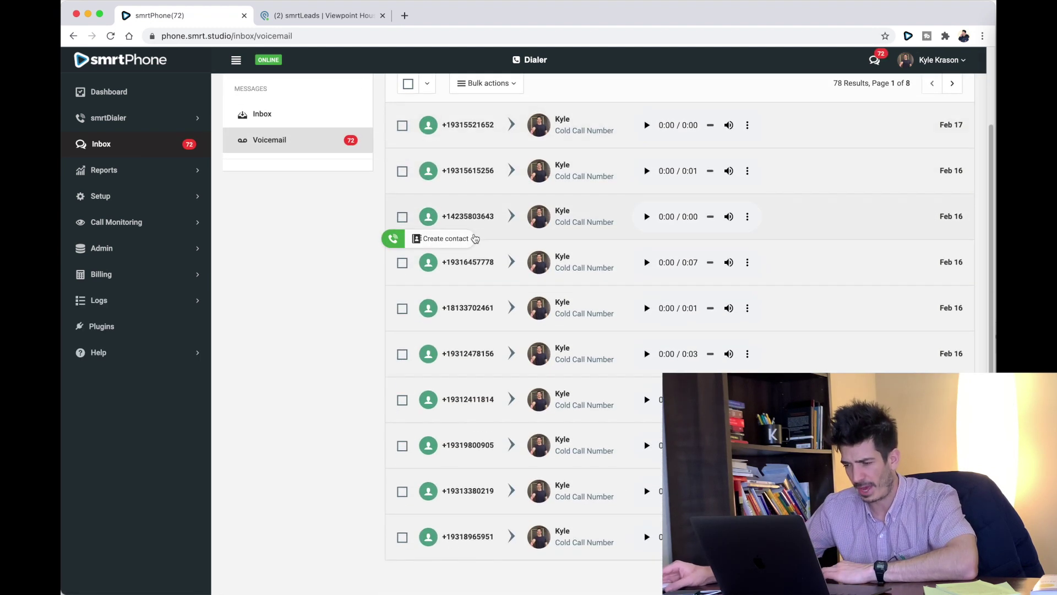
{"action": "scroll", "coordinate": [252, 121], "scroll_direction": "up", "scroll_amount": 3}
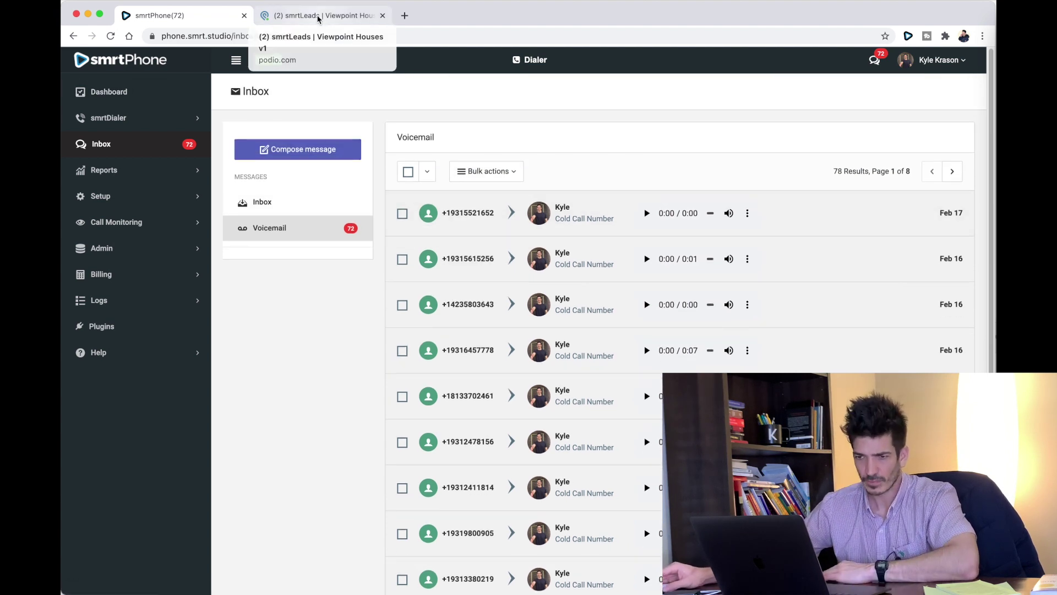
Step: Open the Media Manager and play, then stop, the account owner's VM Drop for smrtDialer 2.8.21 recording
{"action": "left_click", "coordinate": [112, 198]}
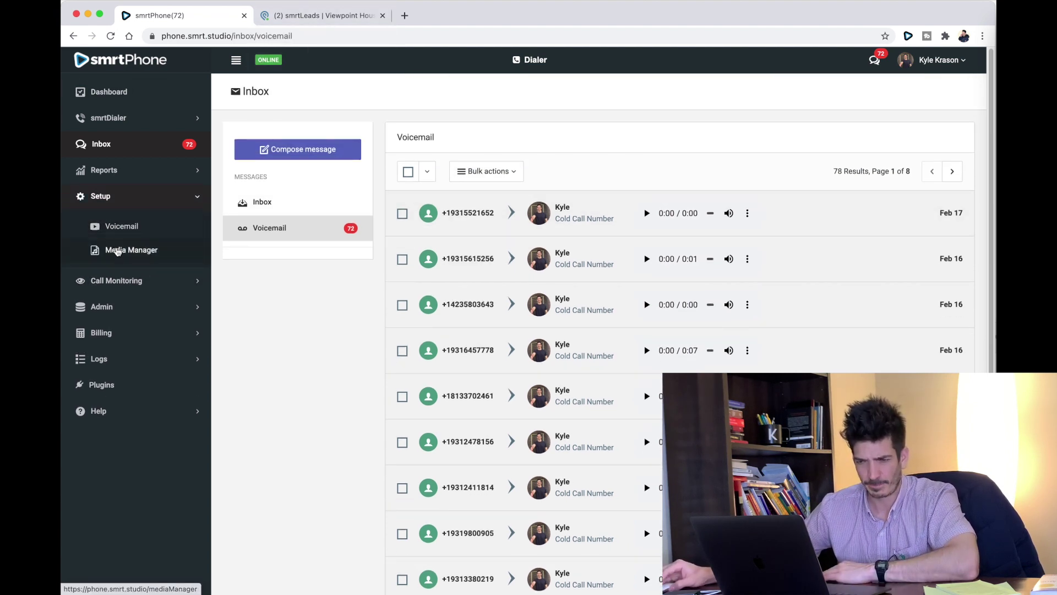
{"action": "left_click", "coordinate": [122, 228]}
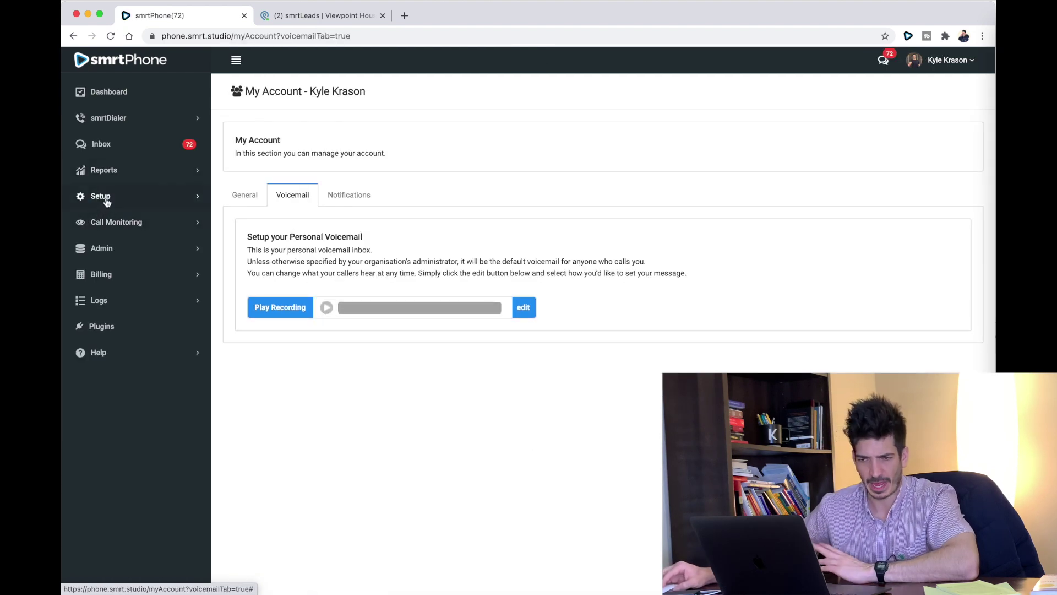
{"action": "left_click", "coordinate": [104, 200]}
{"action": "left_click", "coordinate": [124, 250]}
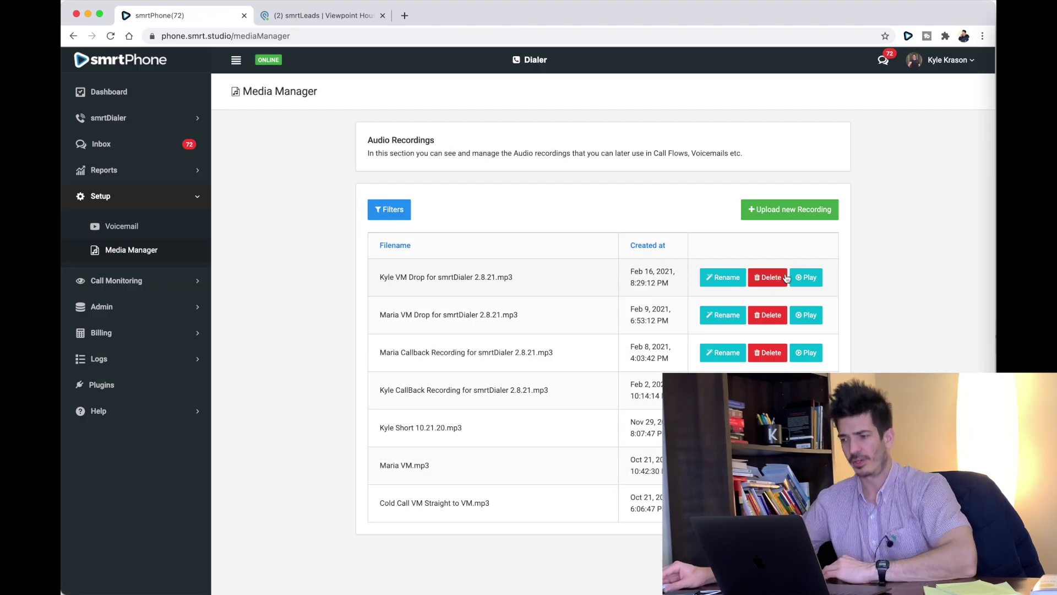
{"action": "left_click", "coordinate": [807, 278]}
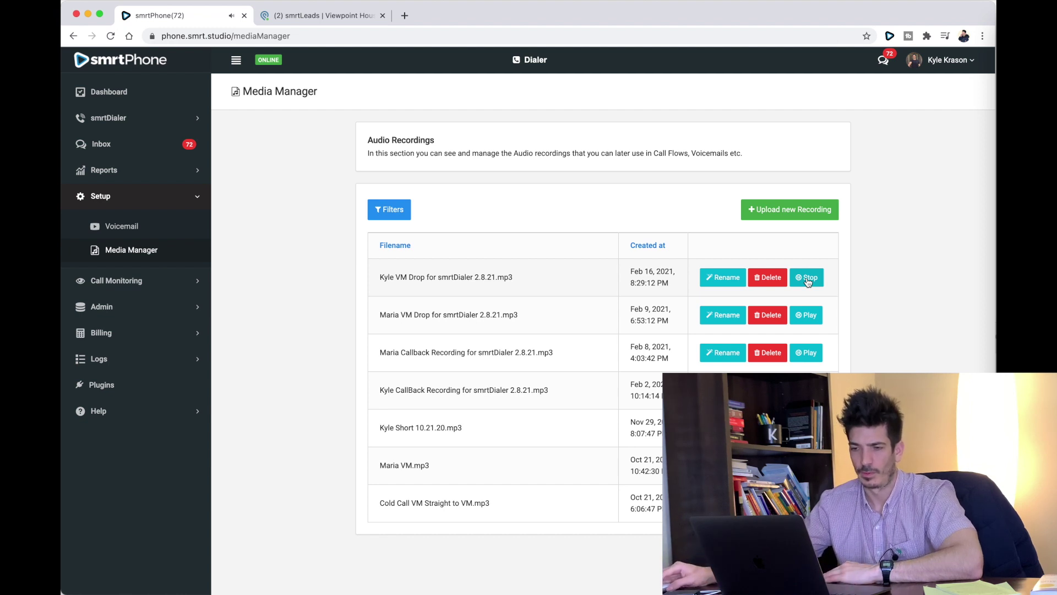
{"action": "left_click", "coordinate": [808, 279]}
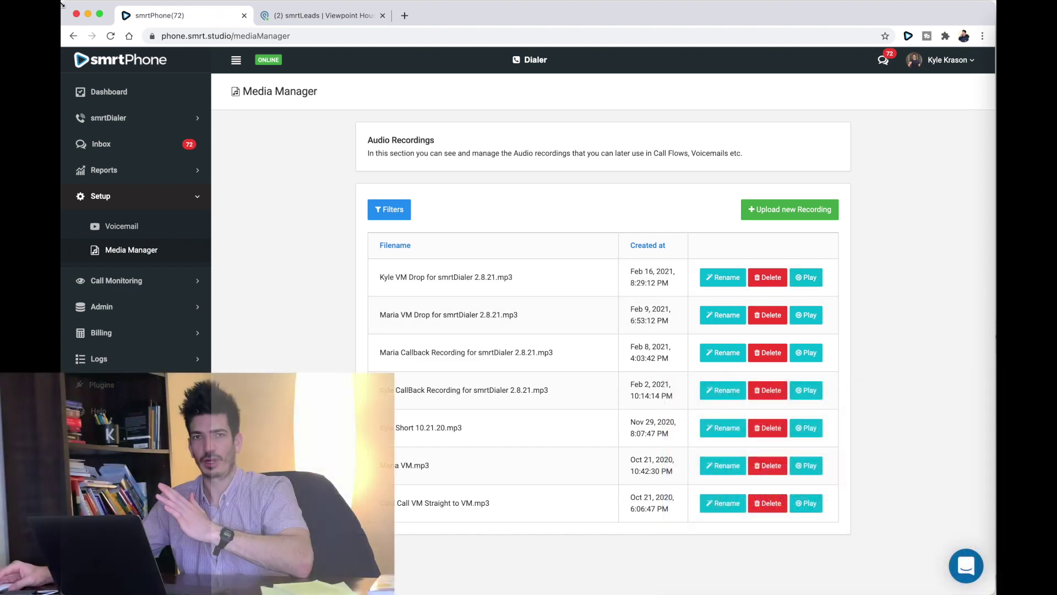
Step: Start a new smrtDialer campaign and title it DEMO for YouTube
{"action": "left_click", "coordinate": [108, 118]}
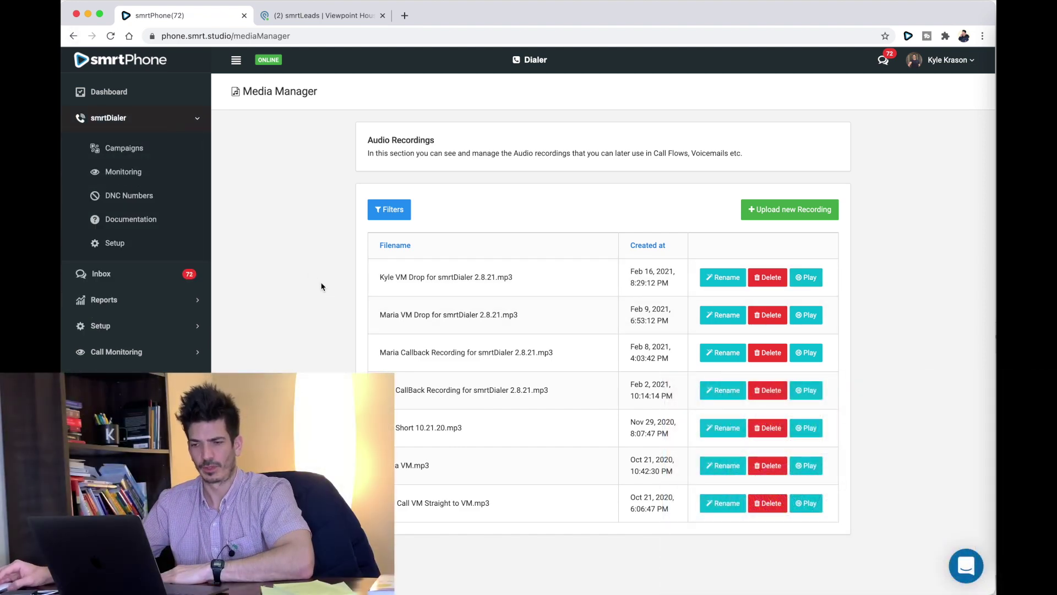
{"action": "left_click", "coordinate": [126, 148]}
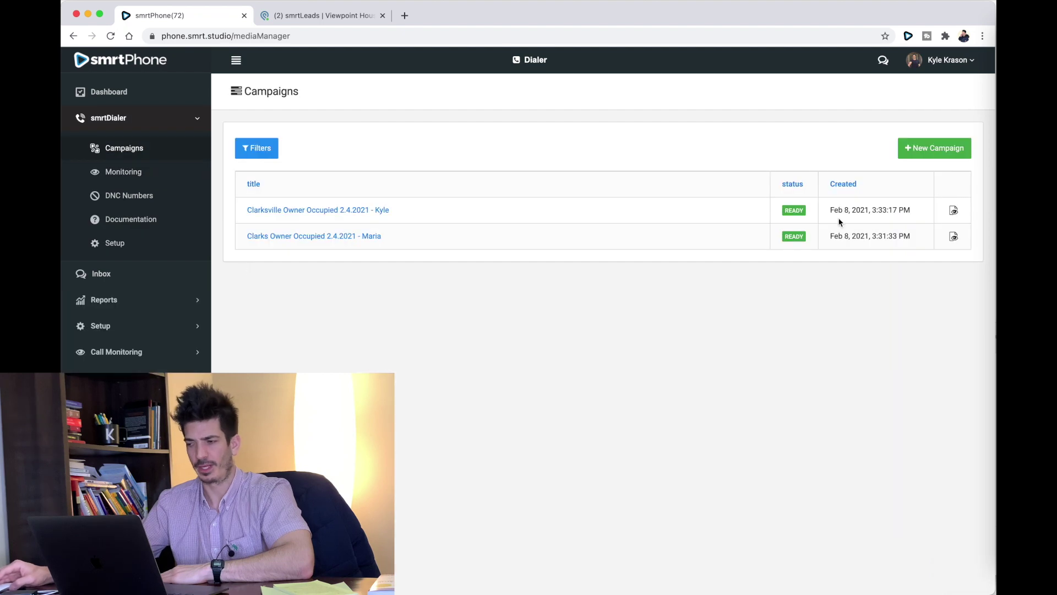
{"action": "left_click", "coordinate": [930, 149]}
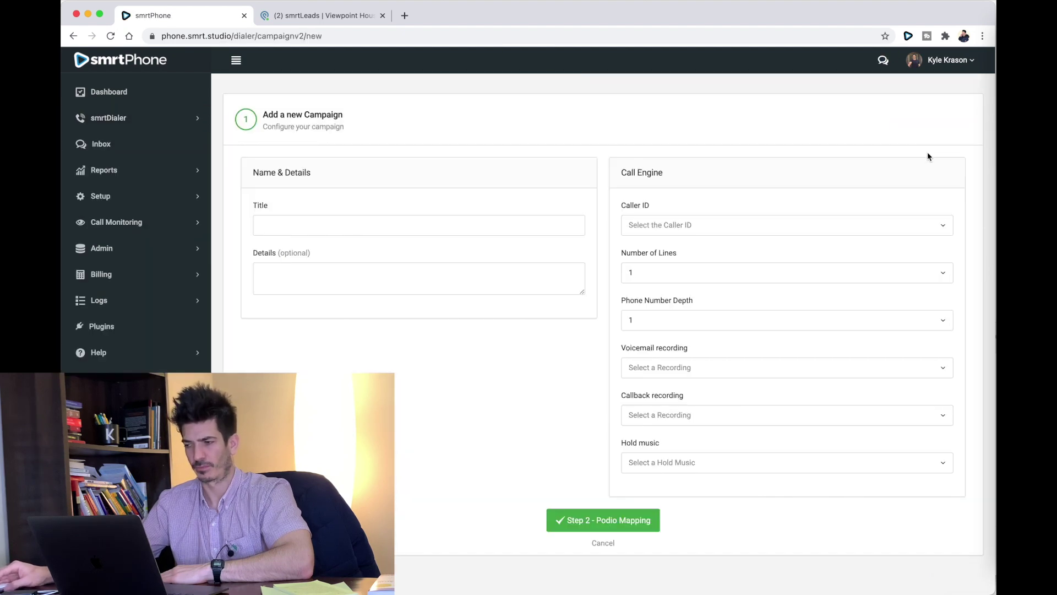
{"action": "left_click", "coordinate": [344, 227]}
{"action": "type", "text": "DEMO for YouTube"}
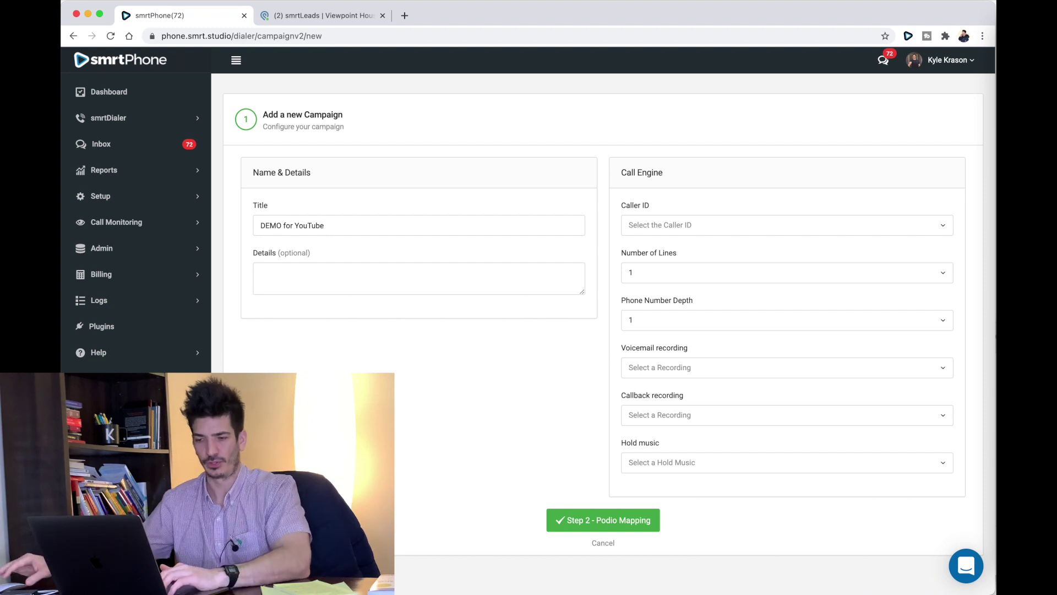
{"action": "left_click_drag", "start_coordinate": [331, 227], "coordinate": [245, 225]}
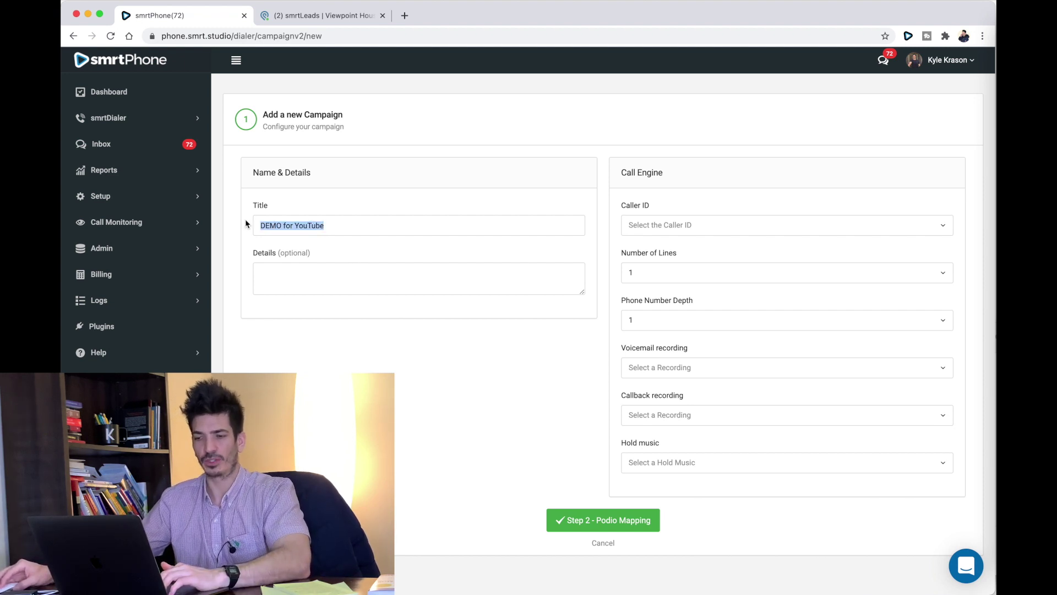
{"action": "left_click", "coordinate": [323, 224]}
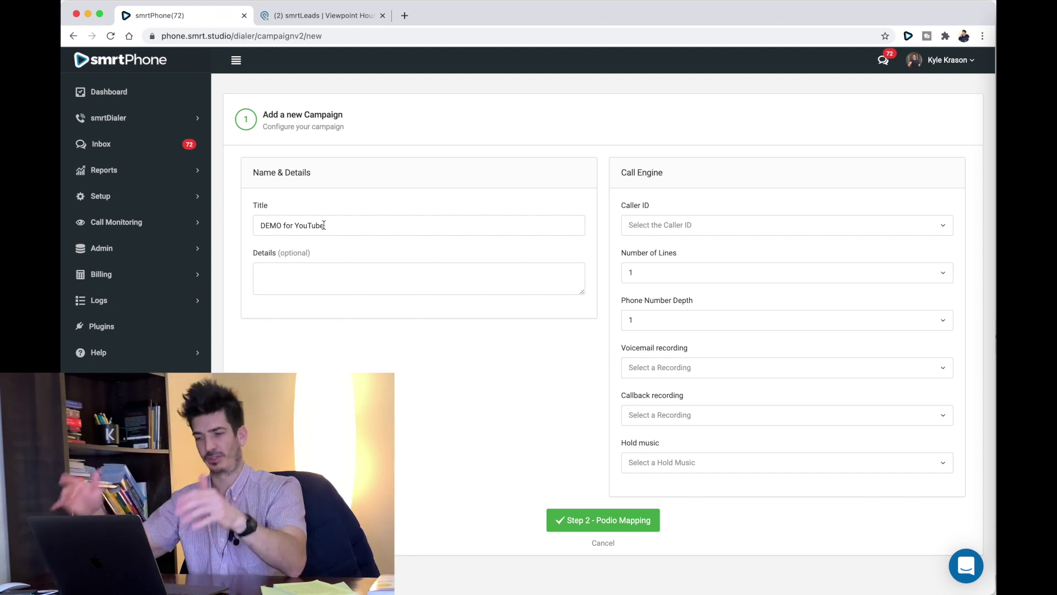
Step: Set the call engine's caller ID to the Cold Call Number, with 4 lines and a phone number depth of 10
{"action": "left_click", "coordinate": [657, 225]}
{"action": "left_click", "coordinate": [669, 319]}
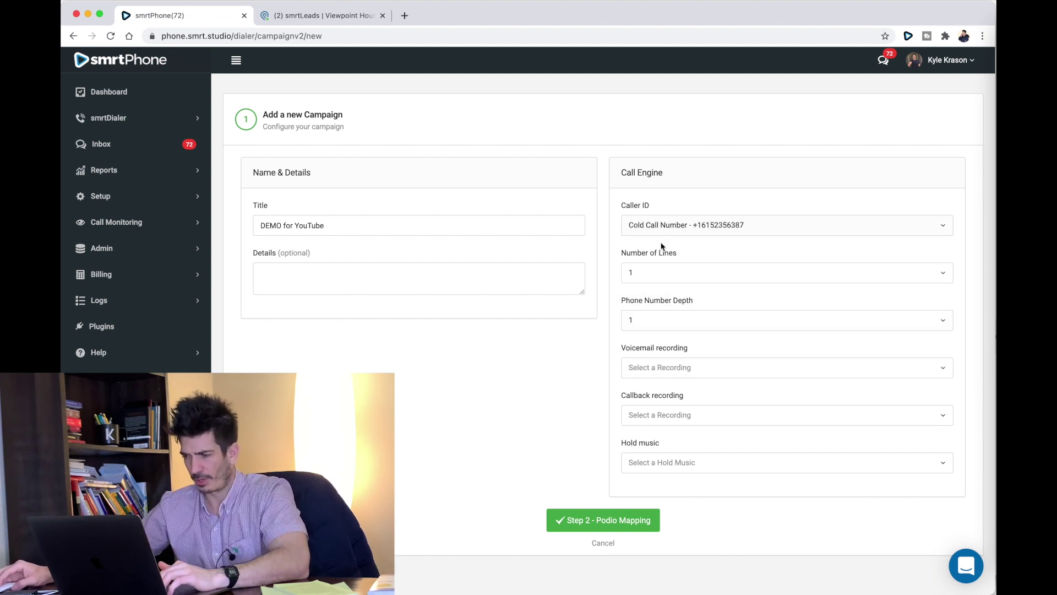
{"action": "left_click", "coordinate": [654, 281]}
{"action": "left_click", "coordinate": [649, 356]}
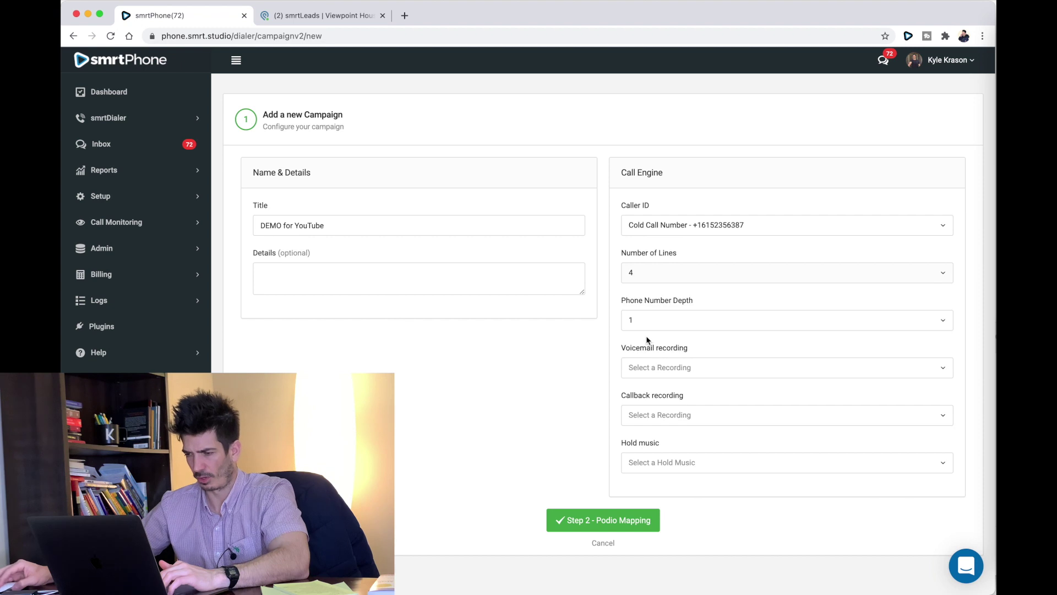
{"action": "left_click", "coordinate": [647, 329]}
{"action": "scroll", "coordinate": [663, 449], "scroll_direction": "down", "scroll_amount": 2}
{"action": "left_click", "coordinate": [660, 461]}
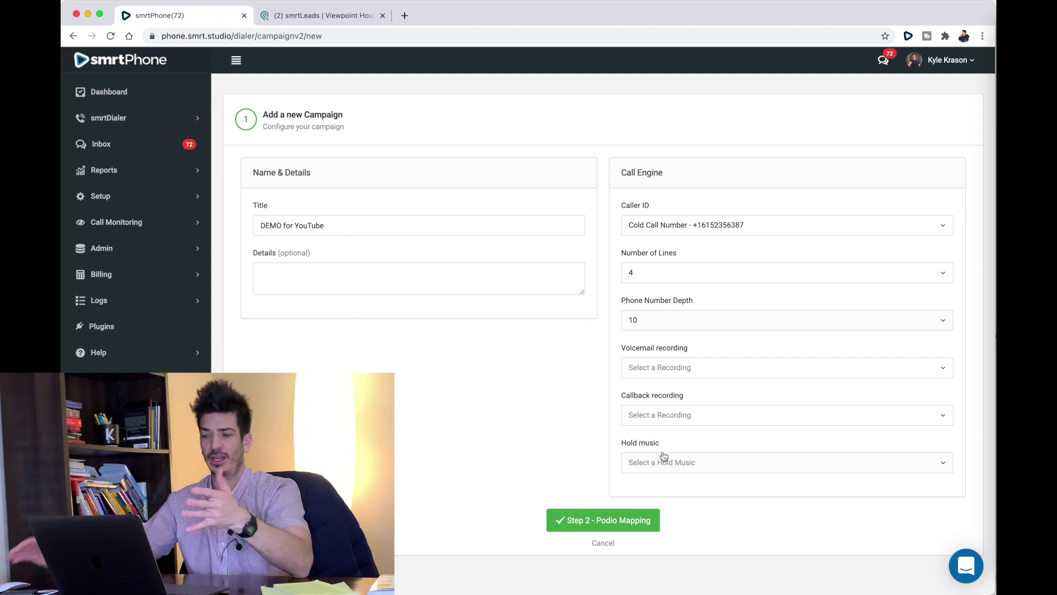
Step: Assign the account owner's VM Drop for smrtDialer 2.8.21.mp3 as voicemail recording and their CallBack Recording for smrtDialer 2.8.21.mp3 as callback recording
{"action": "left_click", "coordinate": [668, 373]}
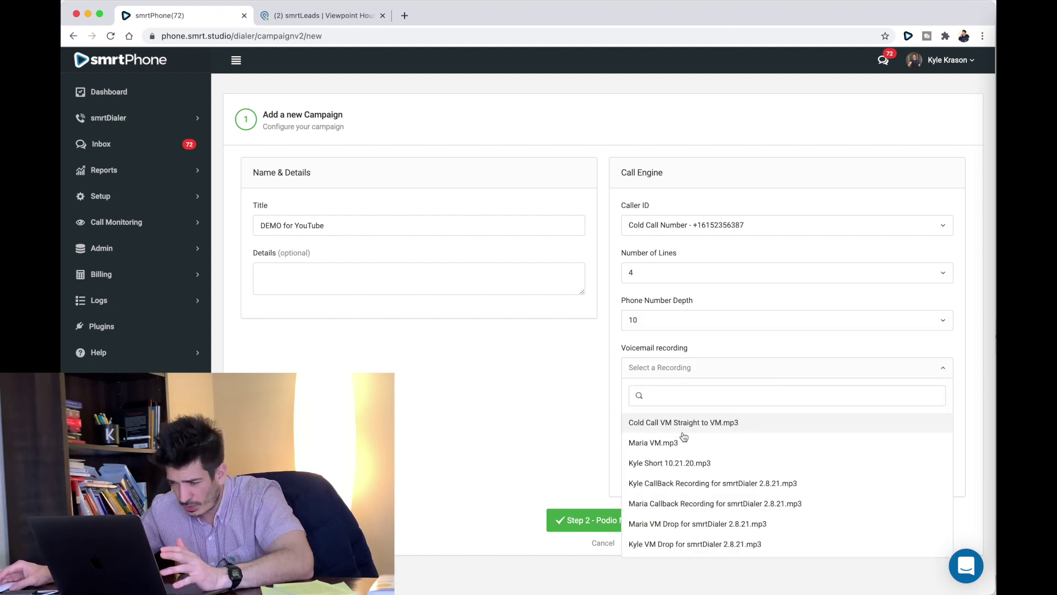
{"action": "left_click", "coordinate": [672, 544]}
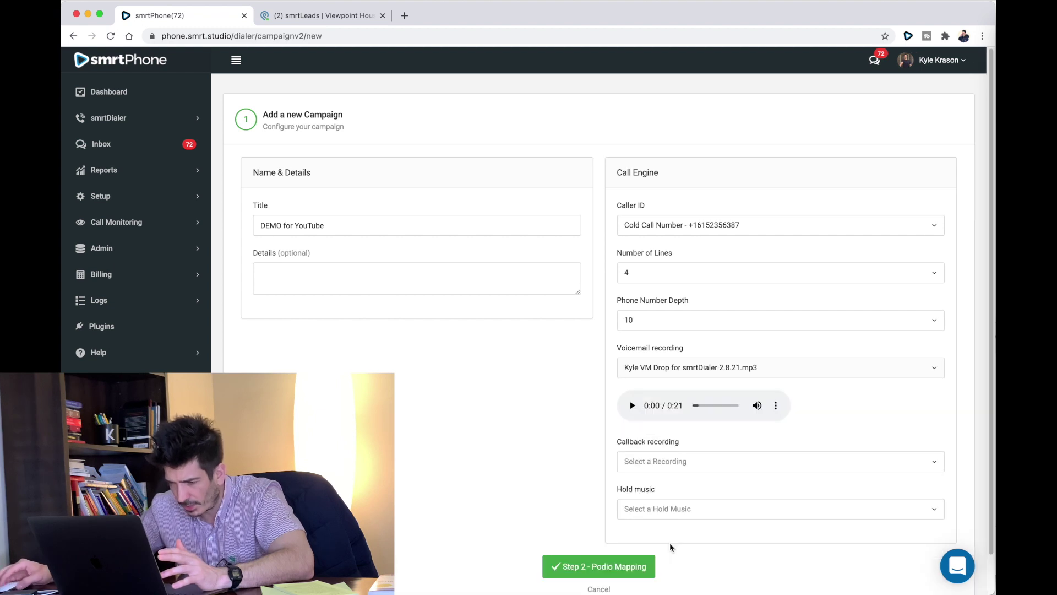
{"action": "left_click", "coordinate": [648, 467]}
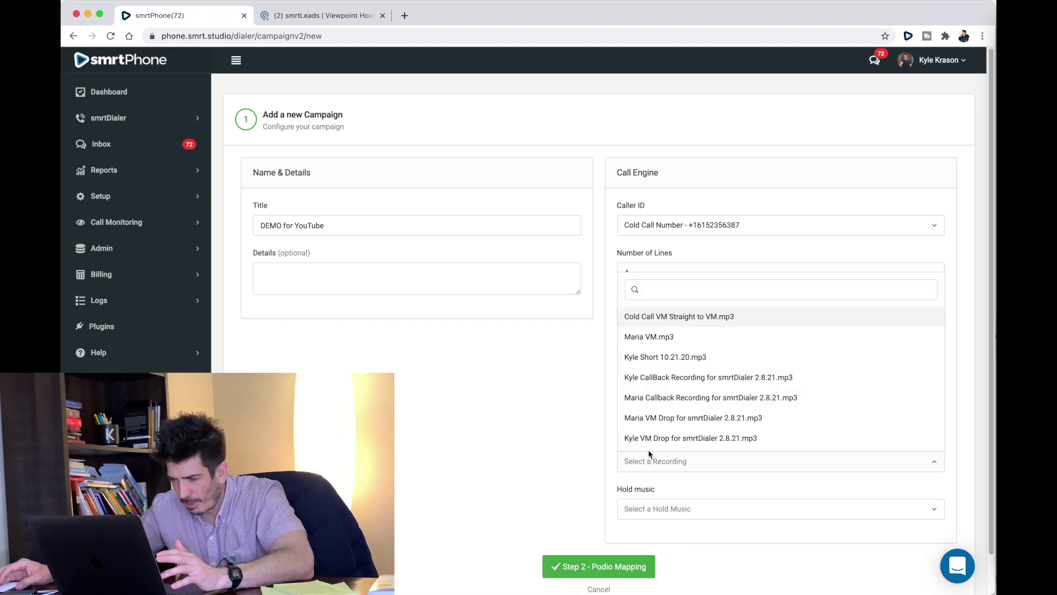
{"action": "left_click", "coordinate": [652, 379]}
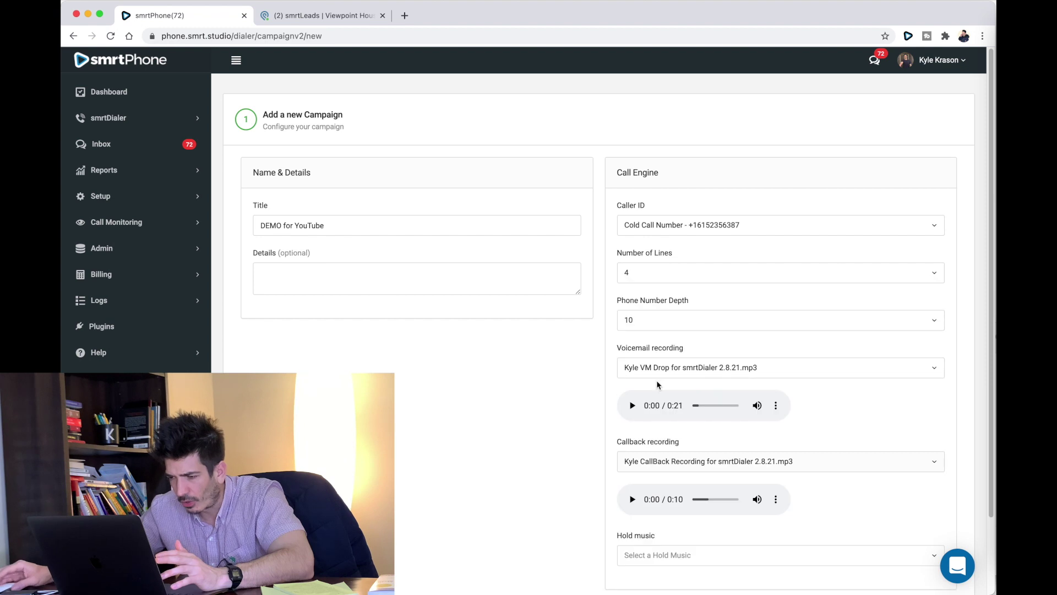
Step: Choose Guitar 2 as the hold music and continue to the Podio Mapping step
{"action": "scroll", "coordinate": [657, 383], "scroll_direction": "down", "scroll_amount": 3}
{"action": "left_click", "coordinate": [639, 468]}
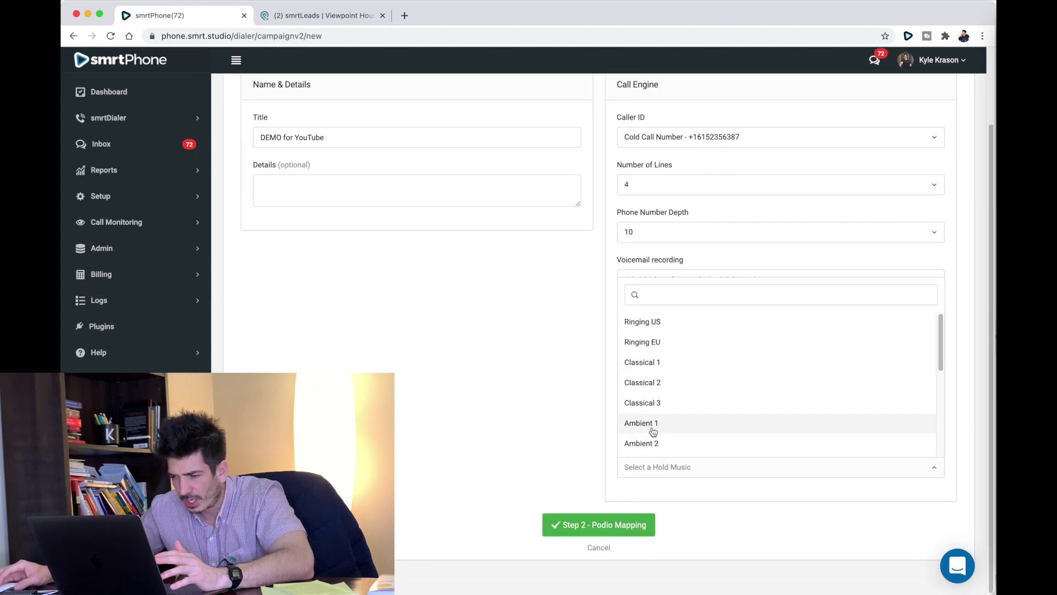
{"action": "scroll", "coordinate": [649, 377], "scroll_direction": "down", "scroll_amount": 5}
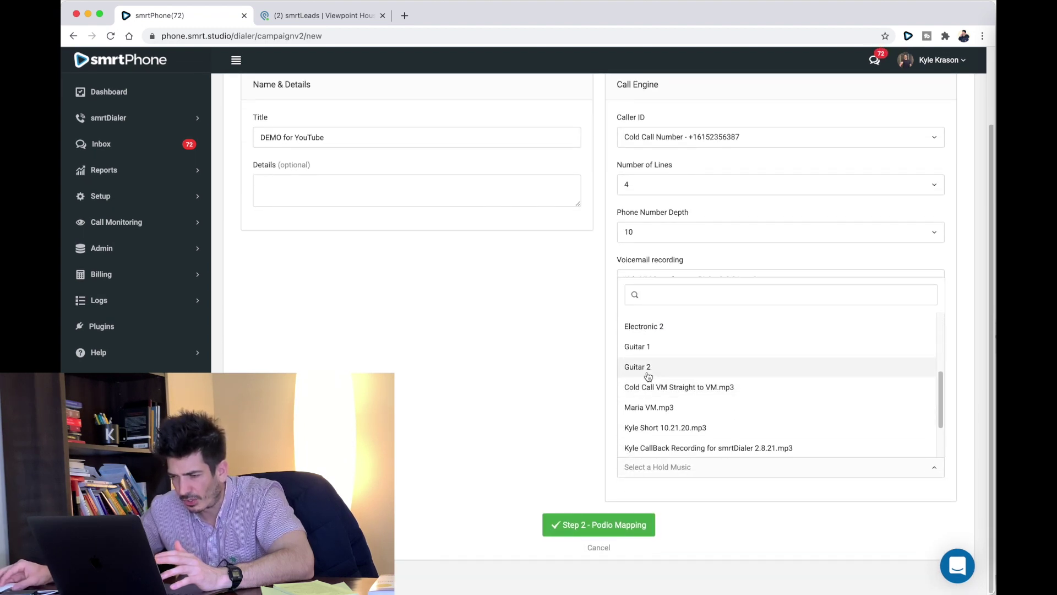
{"action": "left_click", "coordinate": [648, 376]}
{"action": "scroll", "coordinate": [557, 402], "scroll_direction": "down", "scroll_amount": 2}
{"action": "scroll", "coordinate": [574, 489], "scroll_direction": "up", "scroll_amount": 5}
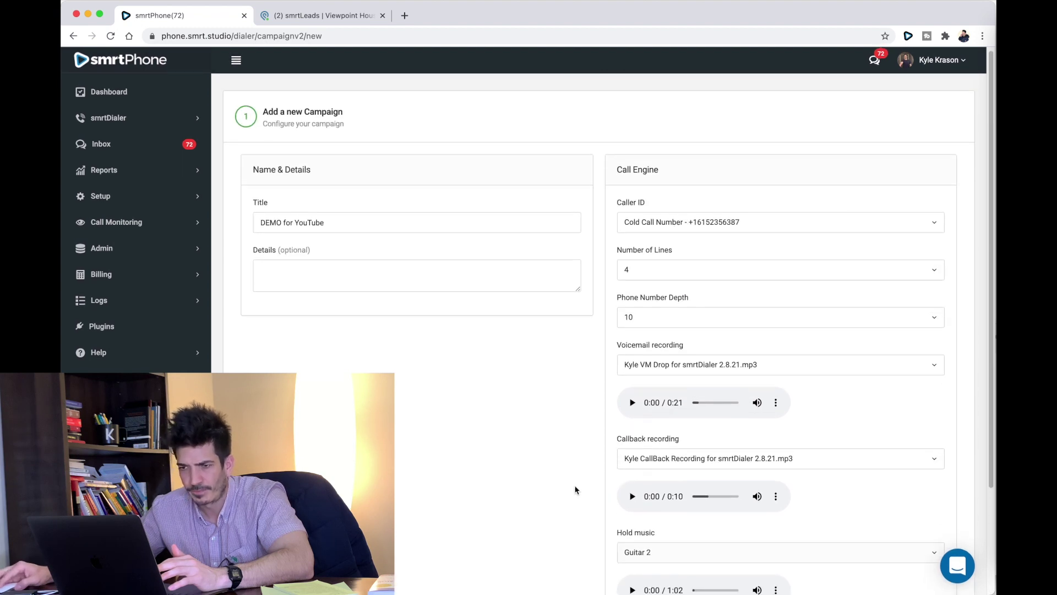
{"action": "scroll", "coordinate": [574, 489], "scroll_direction": "down", "scroll_amount": 3}
{"action": "left_click", "coordinate": [605, 531]}
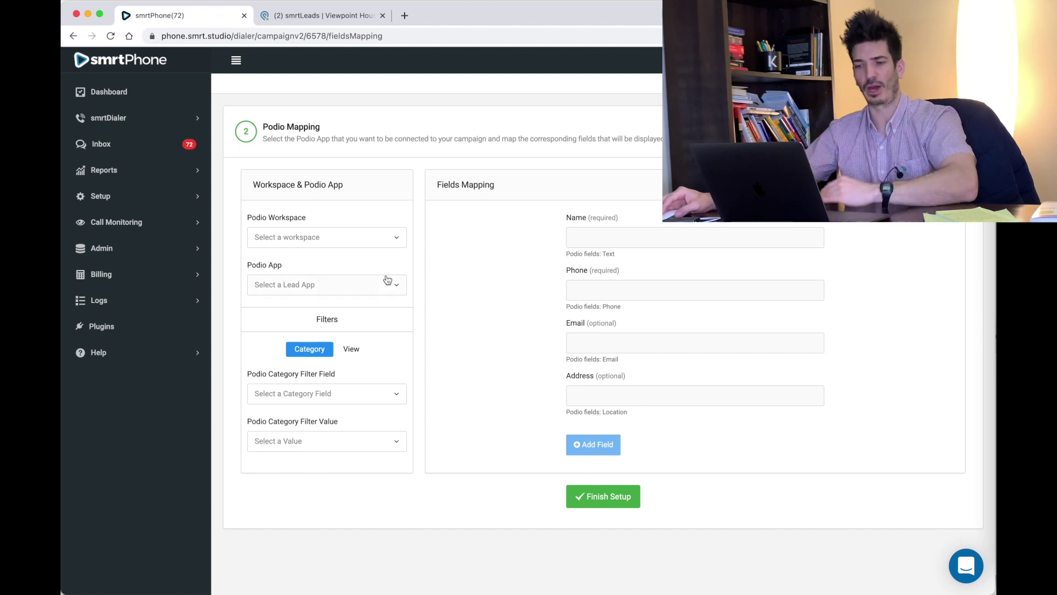
Step: Connect the campaign to the smrtLeads app in the Viewpoint Houses v1 Podio workspace
{"action": "left_click", "coordinate": [283, 242]}
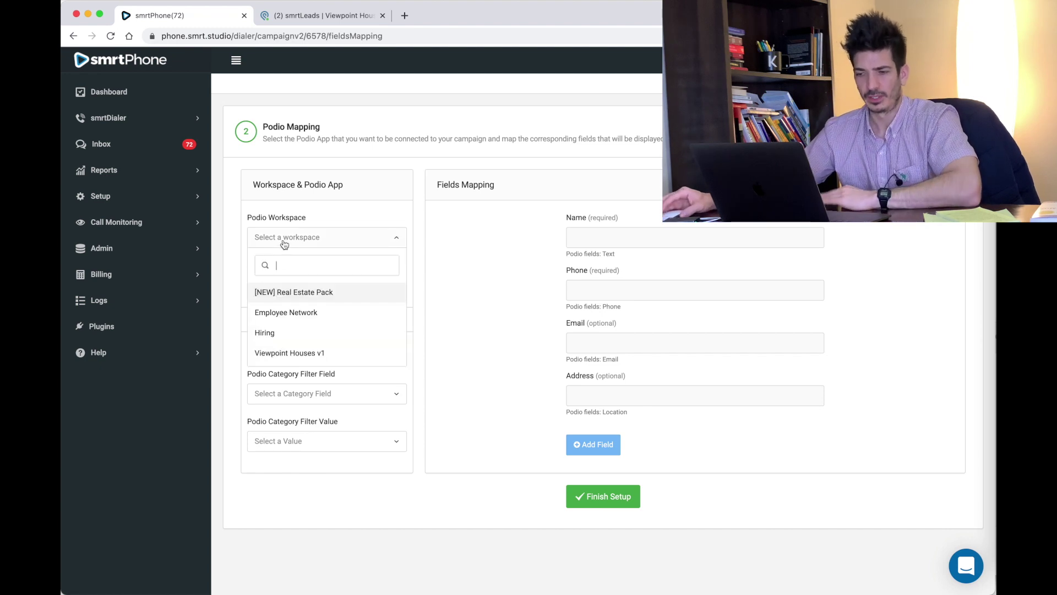
{"action": "left_click", "coordinate": [301, 354]}
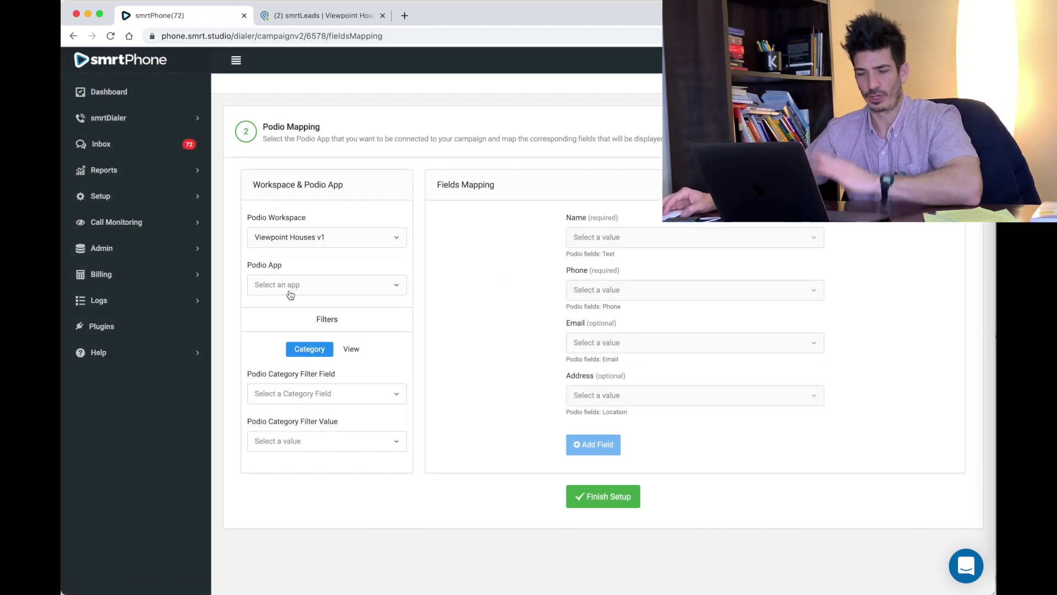
{"action": "left_click", "coordinate": [290, 295]}
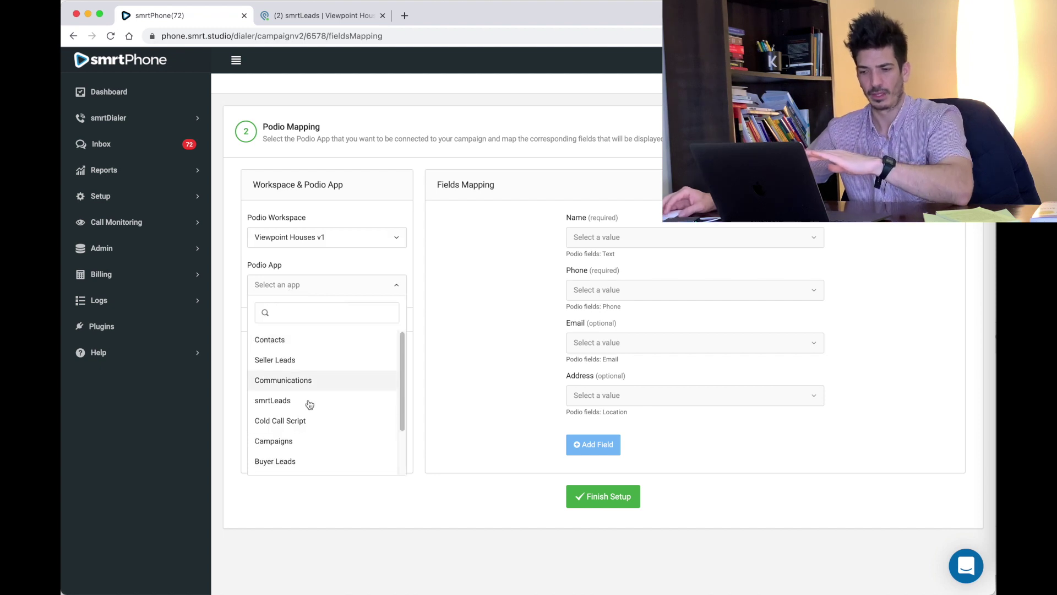
{"action": "scroll", "coordinate": [306, 424], "scroll_direction": "down", "scroll_amount": 3}
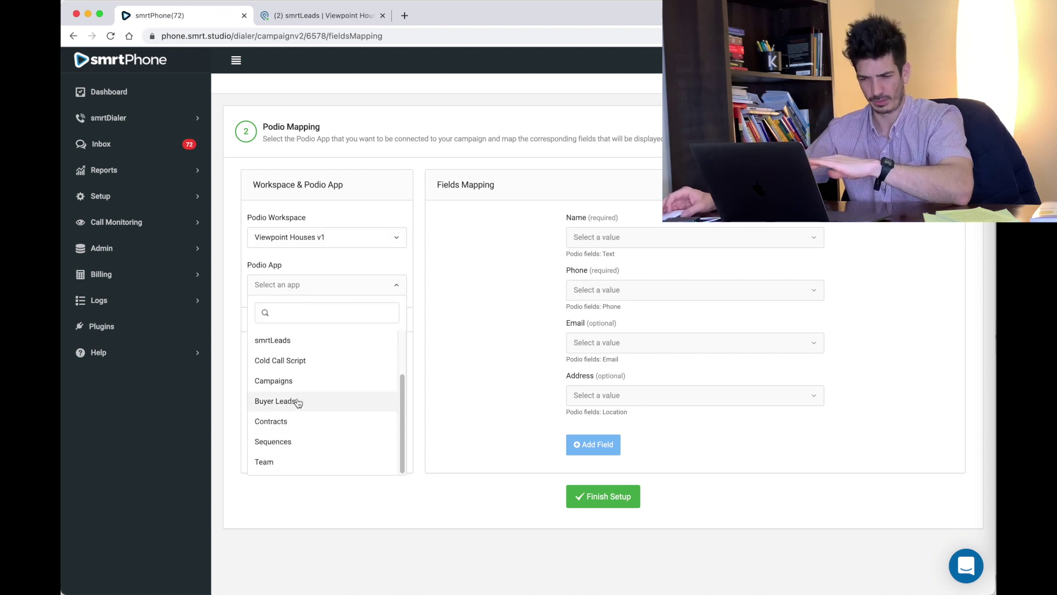
{"action": "scroll", "coordinate": [297, 402], "scroll_direction": "up", "scroll_amount": 2}
{"action": "left_click", "coordinate": [287, 359]}
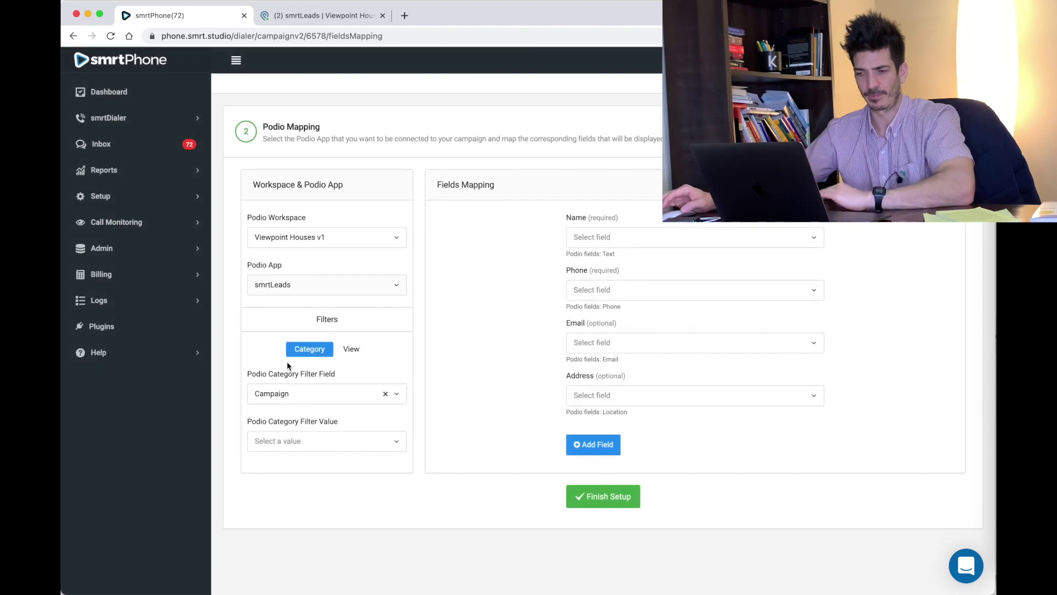
Step: Filter the campaign's leads by category, using the Campaign field with the value DEMO for YouTube
{"action": "left_click", "coordinate": [292, 394]}
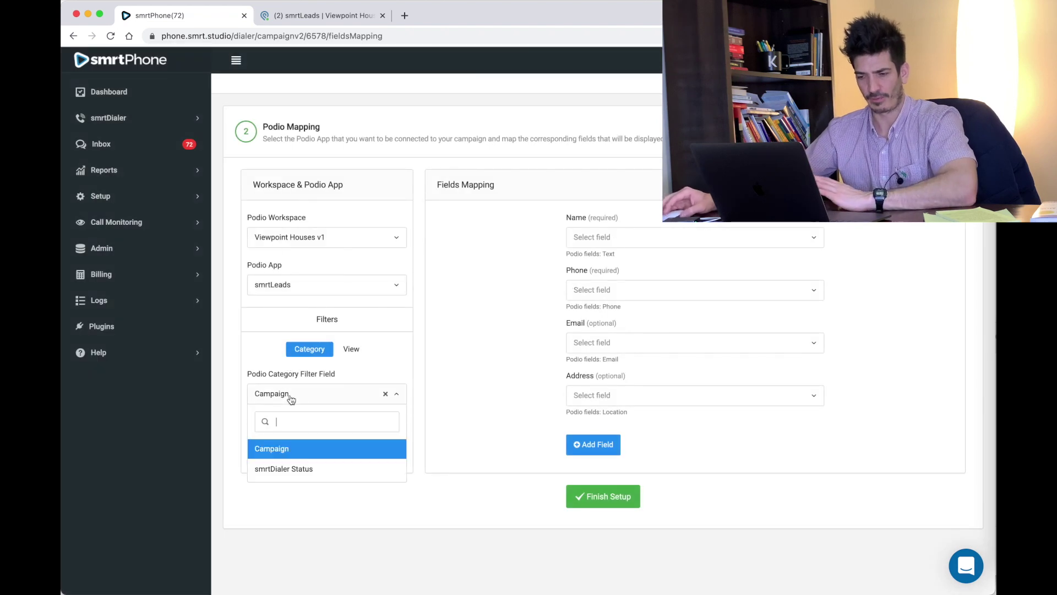
{"action": "left_click", "coordinate": [300, 453]}
{"action": "left_click", "coordinate": [306, 443]}
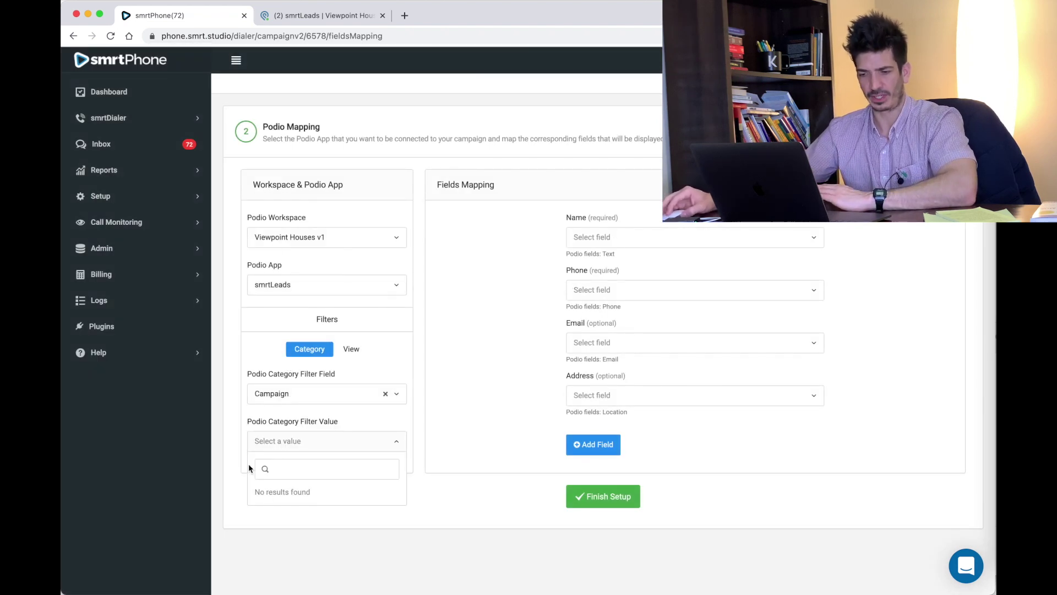
{"action": "left_click", "coordinate": [235, 346]}
{"action": "left_click", "coordinate": [304, 395]}
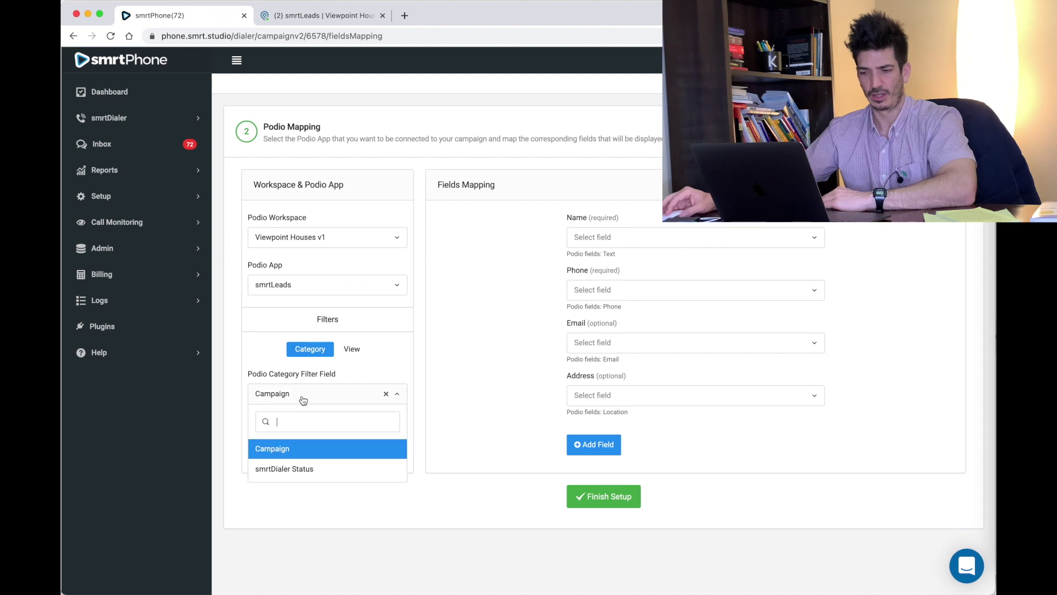
{"action": "left_click", "coordinate": [280, 471]}
{"action": "left_click", "coordinate": [283, 401]}
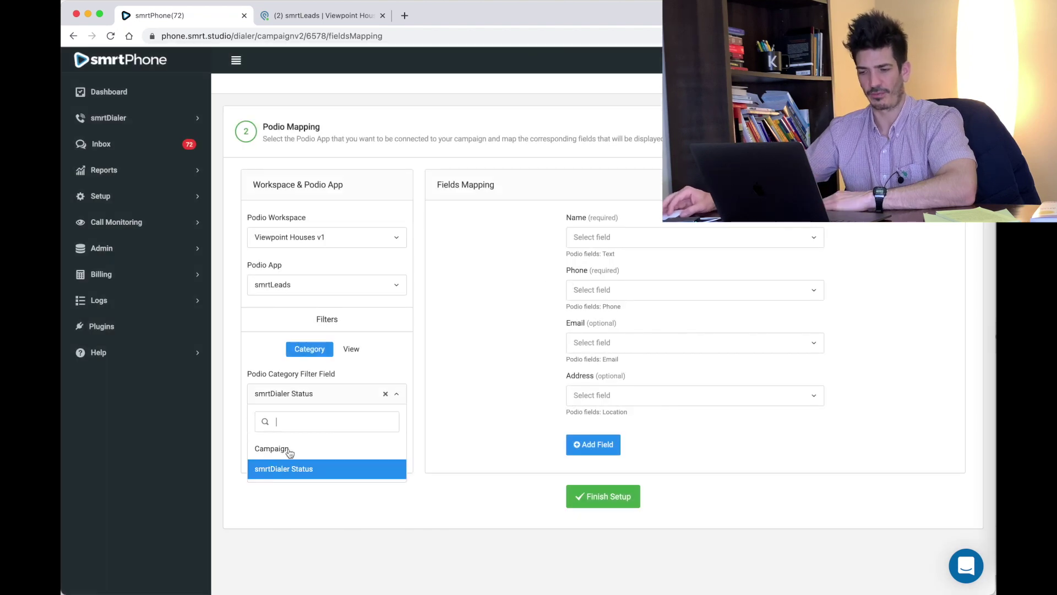
{"action": "left_click", "coordinate": [290, 451]}
{"action": "left_click", "coordinate": [294, 450]}
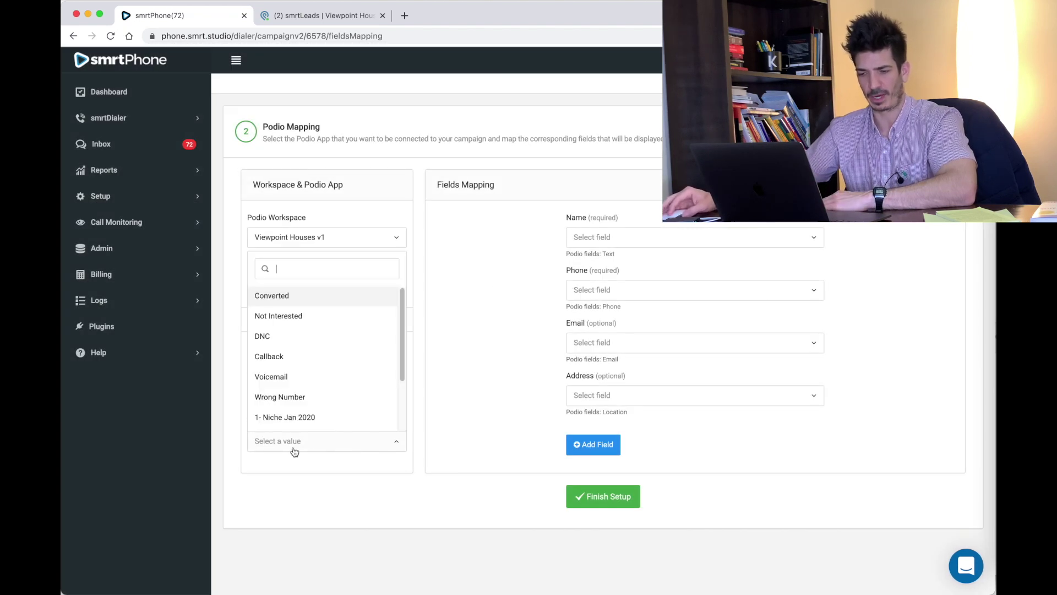
{"action": "scroll", "coordinate": [344, 337], "scroll_direction": "down", "scroll_amount": 3}
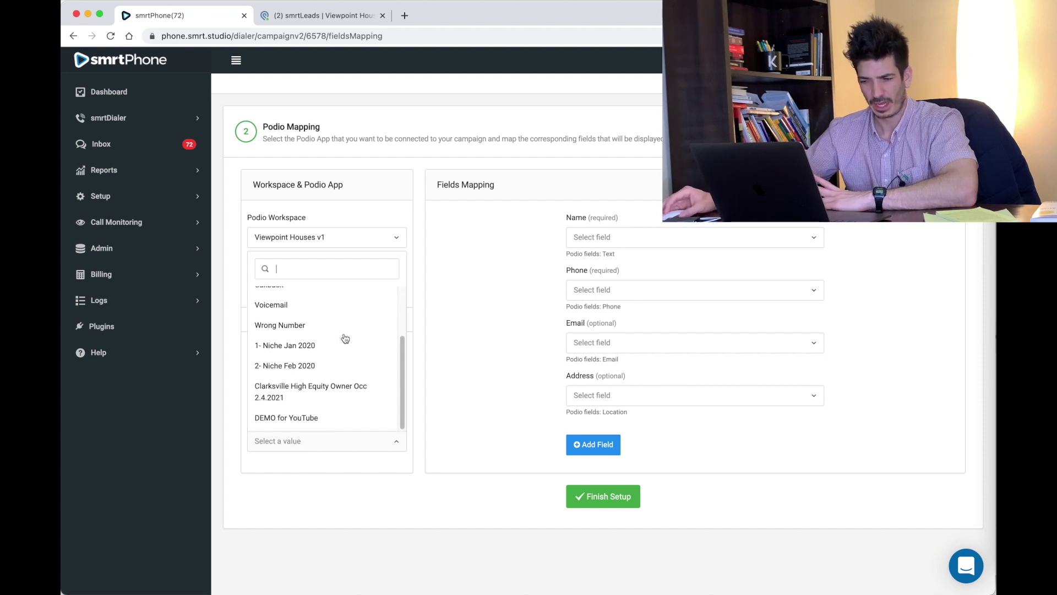
{"action": "left_click", "coordinate": [283, 416]}
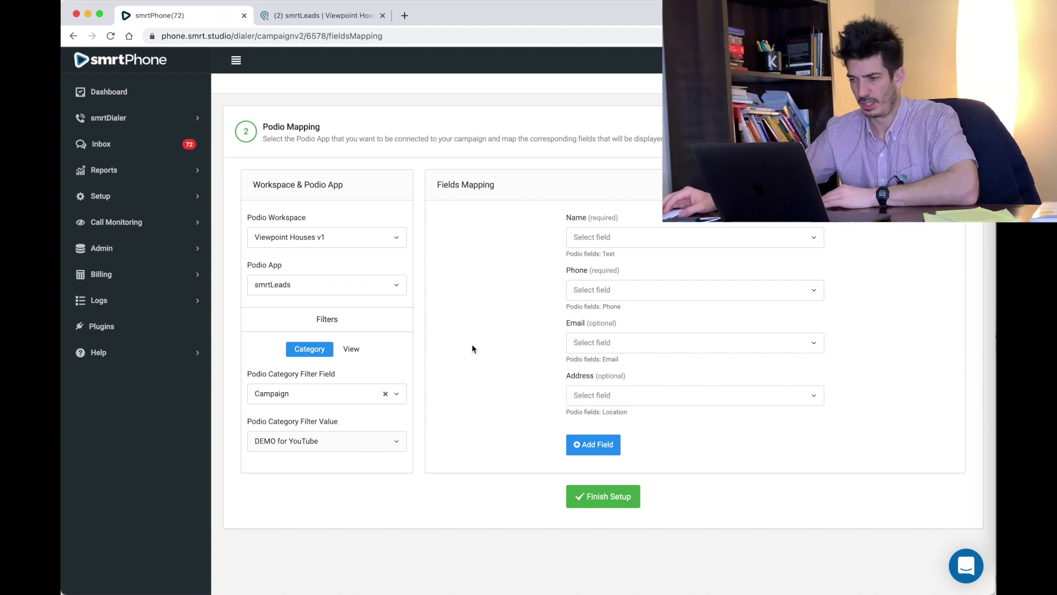
Step: Map the campaign's Name to First Name, Phone to Phone and Address to Address, and finish the setup
{"action": "left_click", "coordinate": [603, 241]}
{"action": "left_click", "coordinate": [600, 303]}
{"action": "left_click", "coordinate": [599, 291]}
{"action": "left_click", "coordinate": [604, 352]}
{"action": "left_click", "coordinate": [593, 402]}
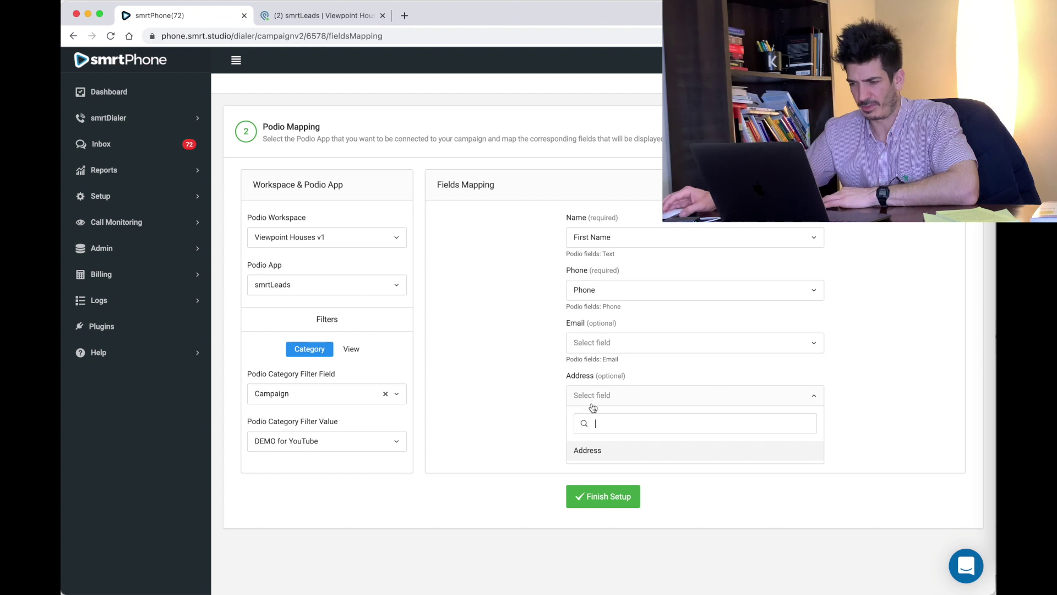
{"action": "left_click", "coordinate": [592, 456]}
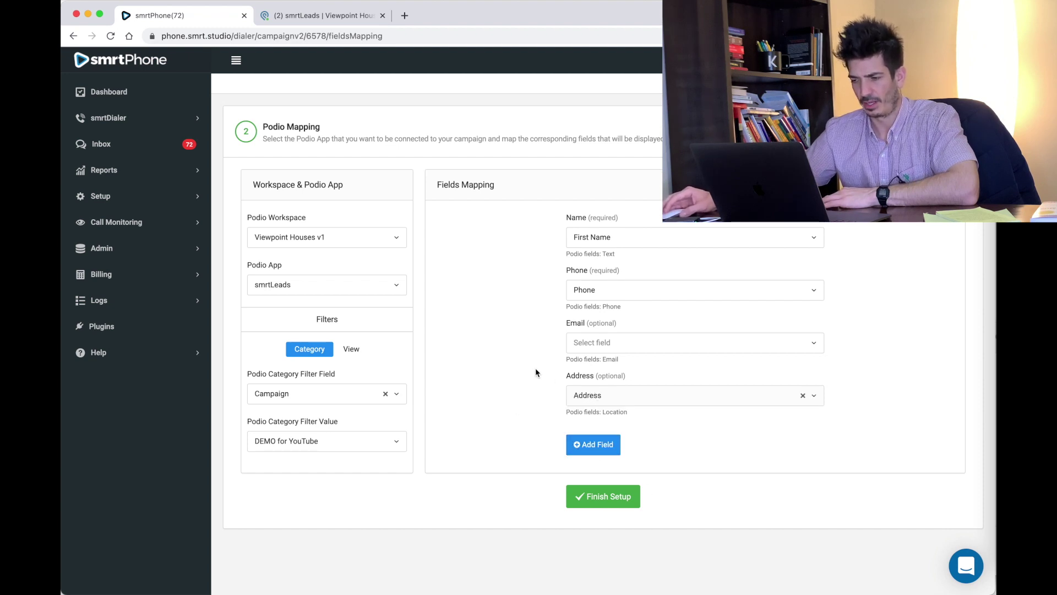
{"action": "left_click", "coordinate": [609, 502]}
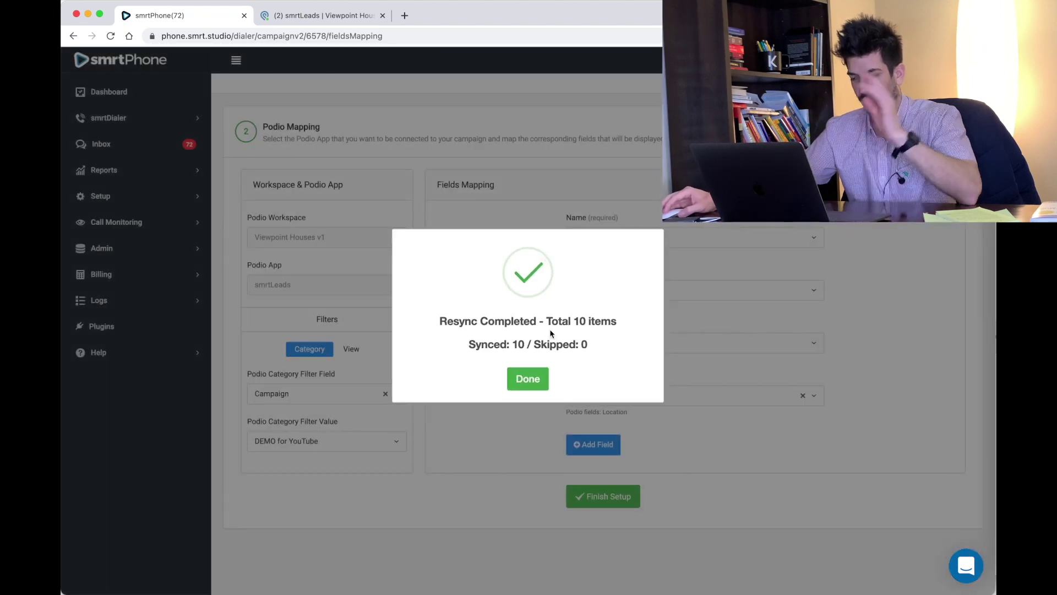
{"action": "left_click", "coordinate": [530, 378]}
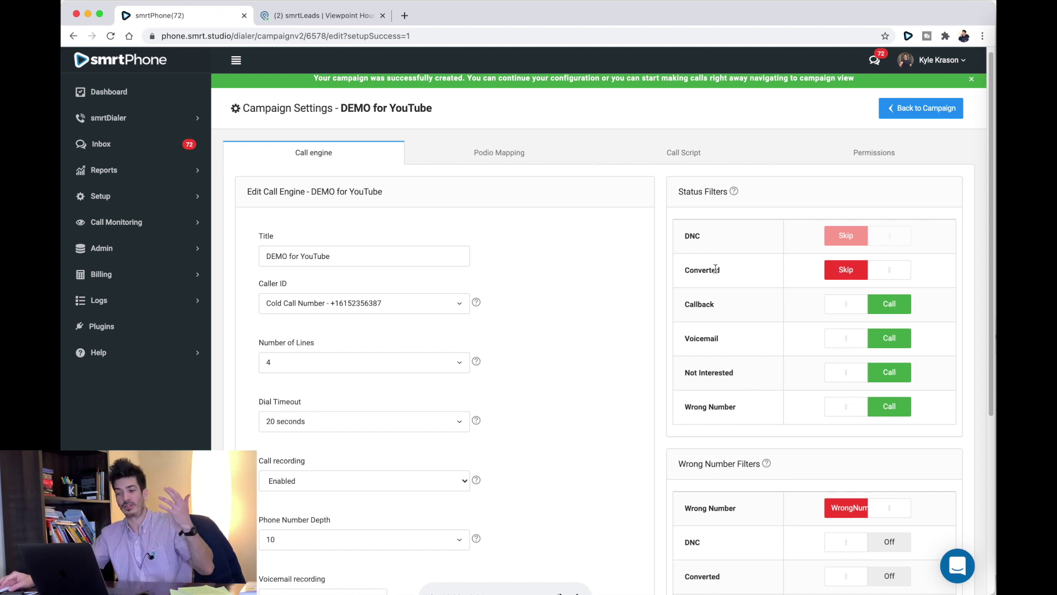
Step: Keep the Not Interested status filter on Call and save the campaign's call engine settings
{"action": "left_click", "coordinate": [889, 380]}
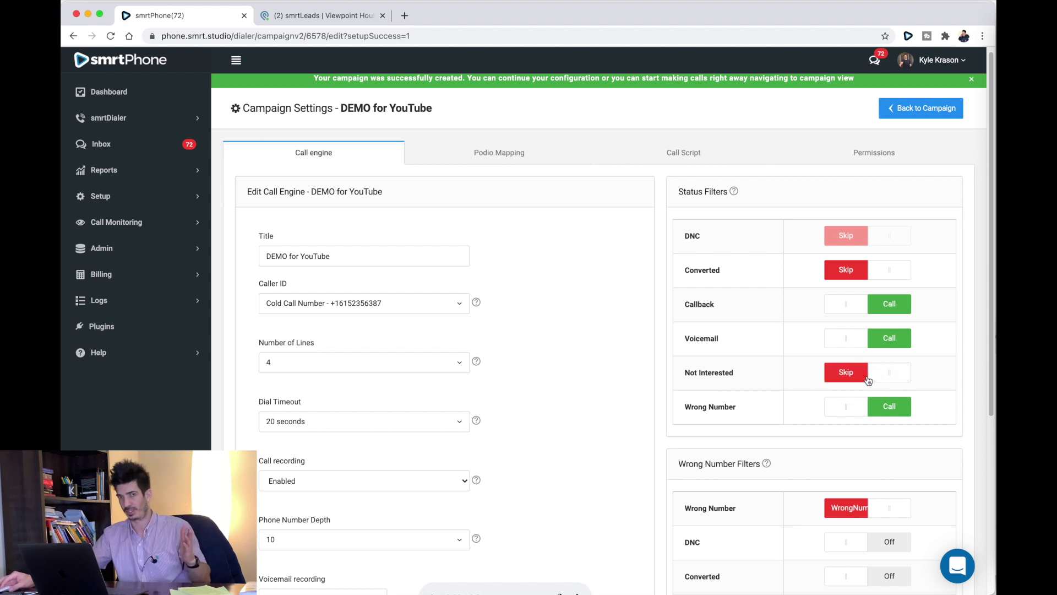
{"action": "left_click", "coordinate": [868, 380]}
{"action": "scroll", "coordinate": [859, 377], "scroll_direction": "down", "scroll_amount": 4}
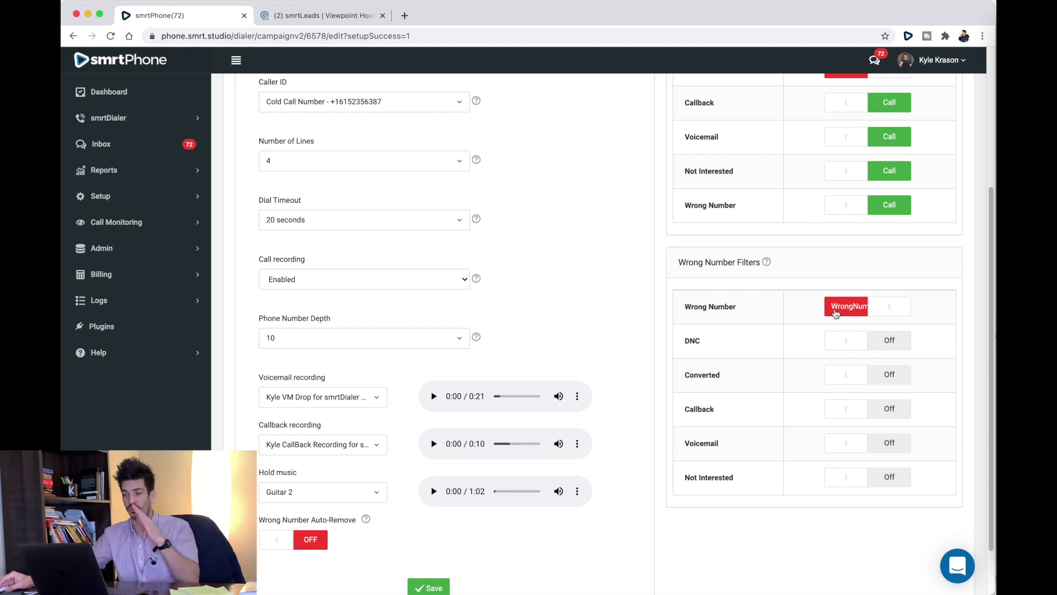
{"action": "scroll", "coordinate": [836, 312], "scroll_direction": "up", "scroll_amount": 3}
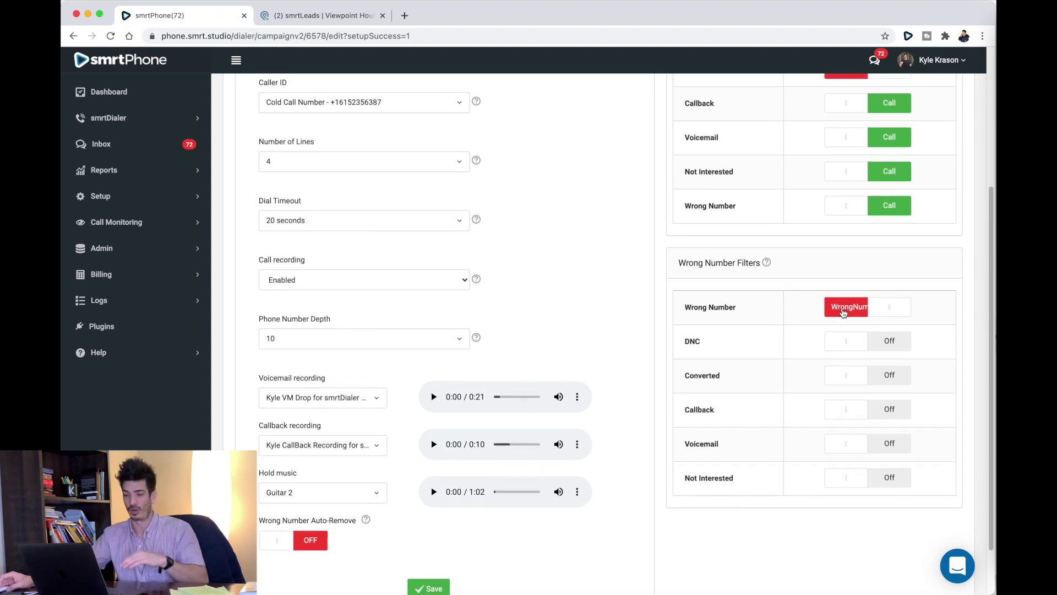
{"action": "scroll", "coordinate": [842, 313], "scroll_direction": "up", "scroll_amount": 2}
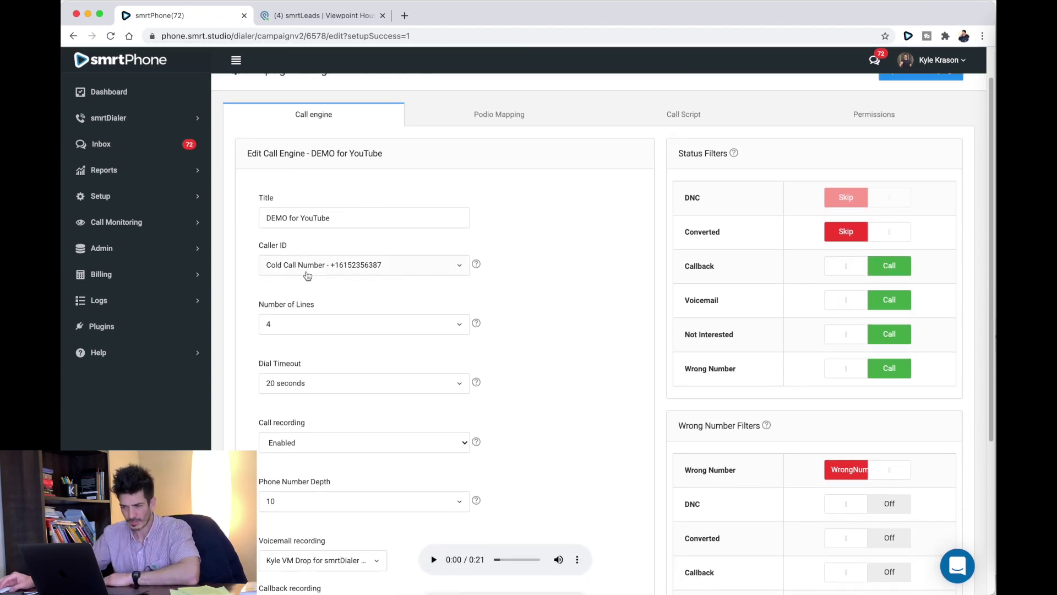
{"action": "scroll", "coordinate": [305, 362], "scroll_direction": "down", "scroll_amount": 5}
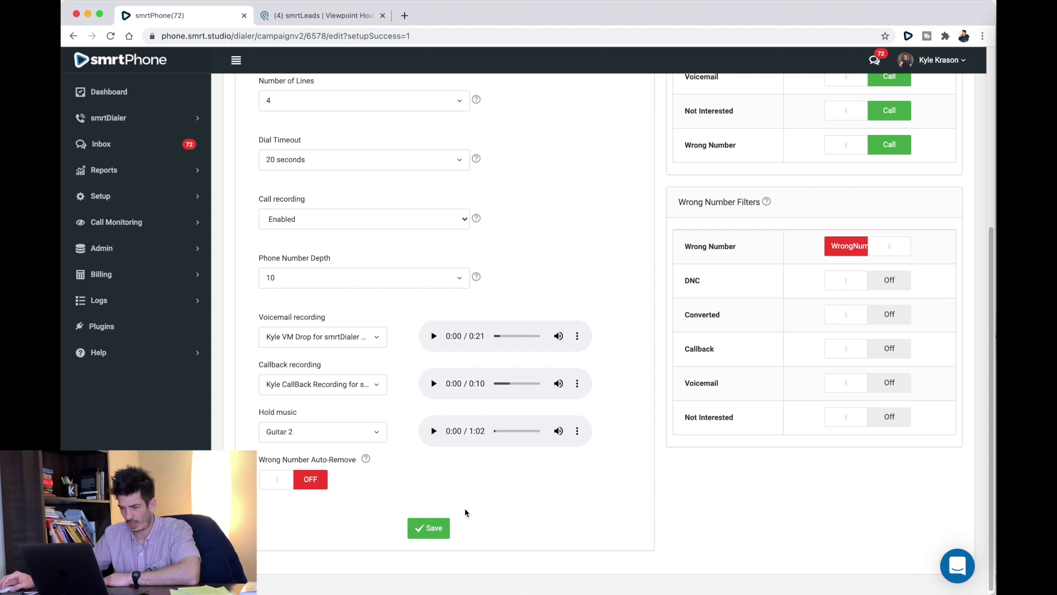
{"action": "scroll", "coordinate": [769, 522], "scroll_direction": "up", "scroll_amount": 6}
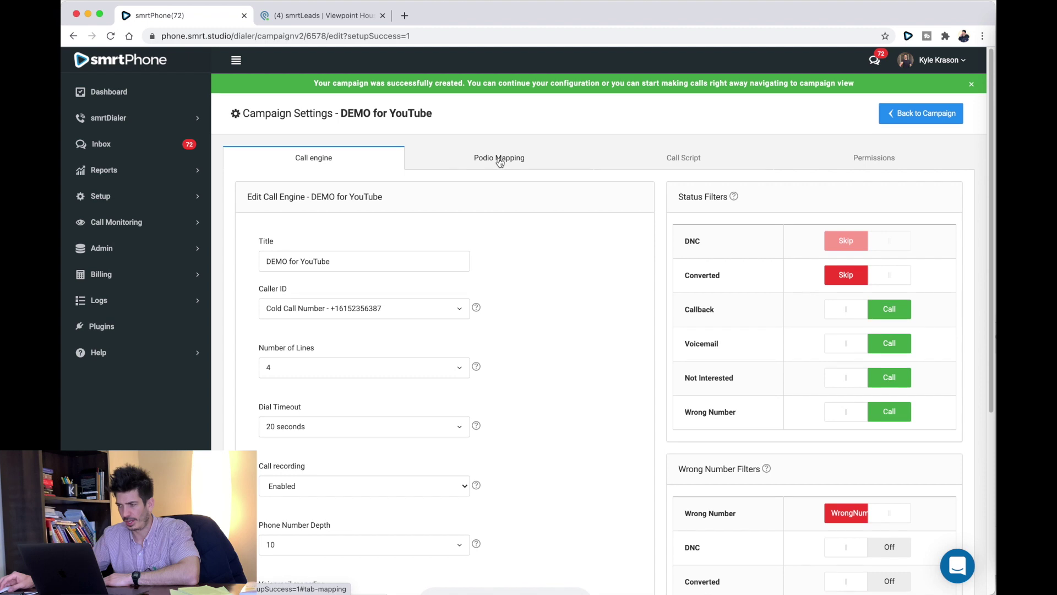
{"action": "scroll", "coordinate": [498, 160], "scroll_direction": "down", "scroll_amount": 6}
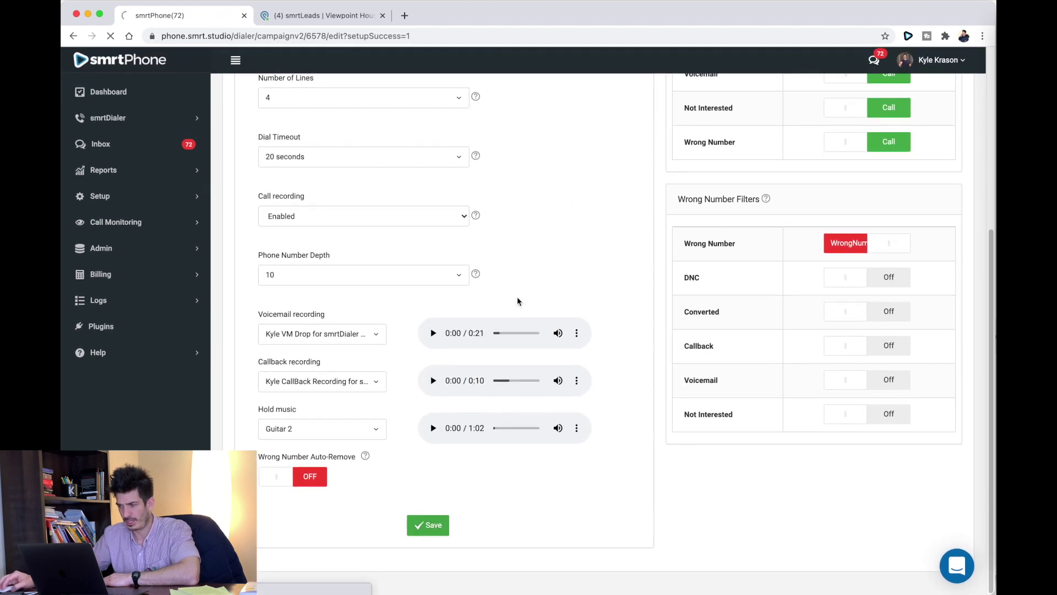
{"action": "left_click", "coordinate": [418, 525]}
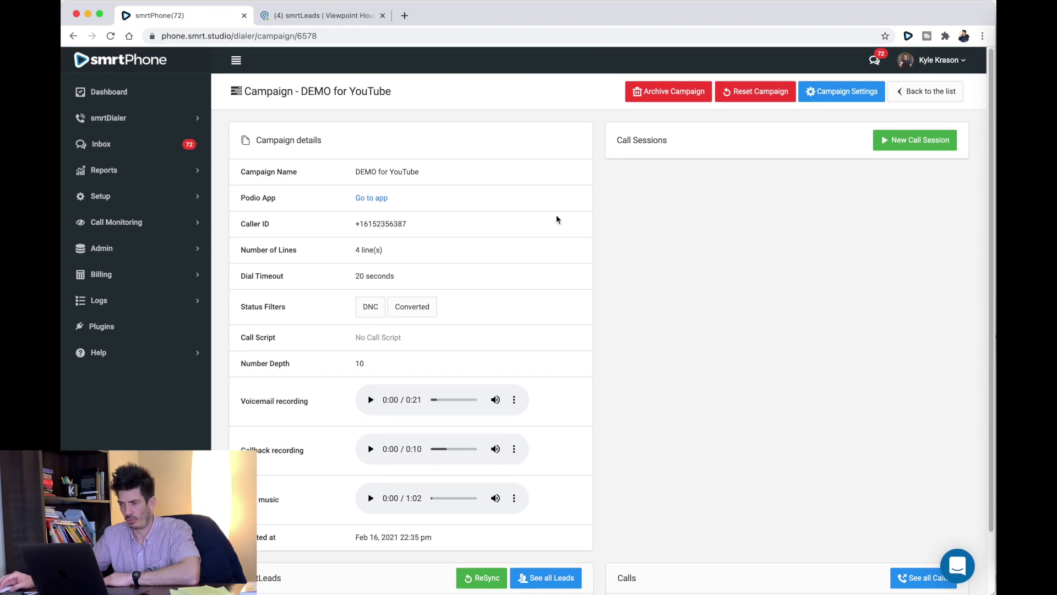
Step: Reopen the campaign's settings and go to the call script's Podio Webform URL
{"action": "left_click", "coordinate": [841, 92]}
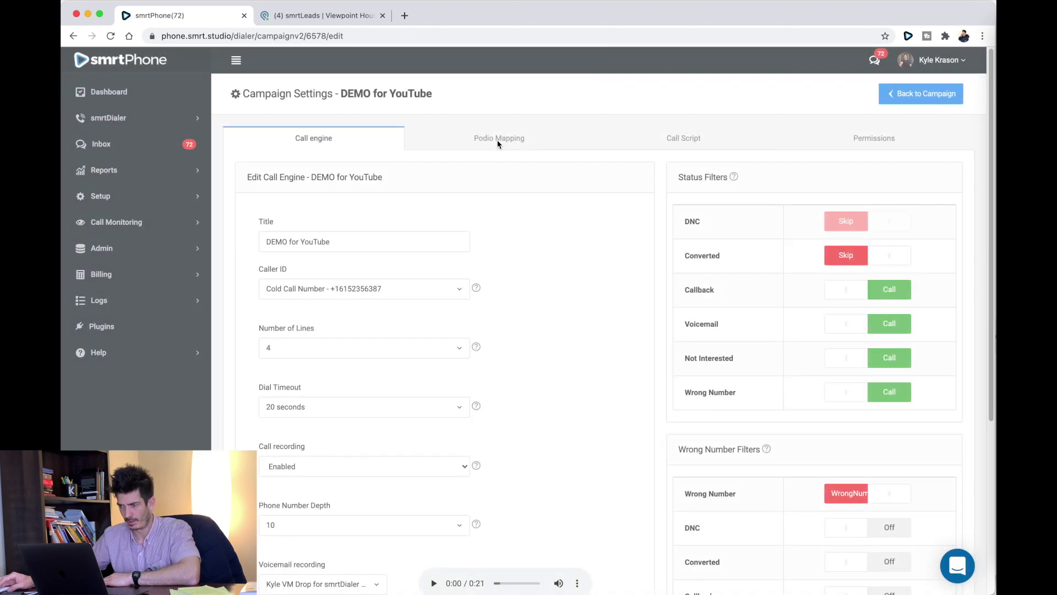
{"action": "left_click", "coordinate": [507, 145]}
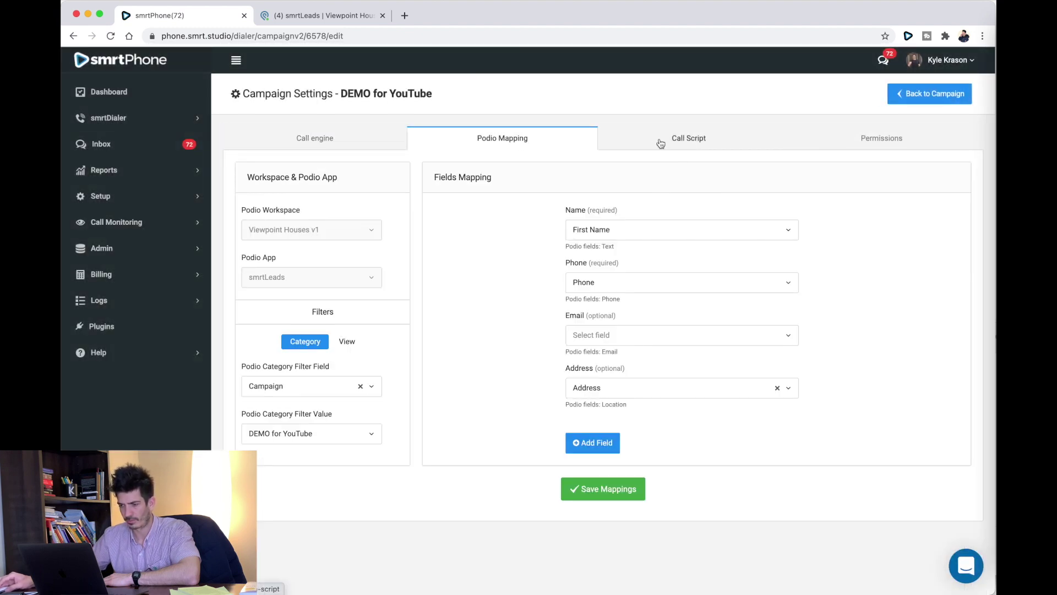
{"action": "left_click", "coordinate": [684, 142]}
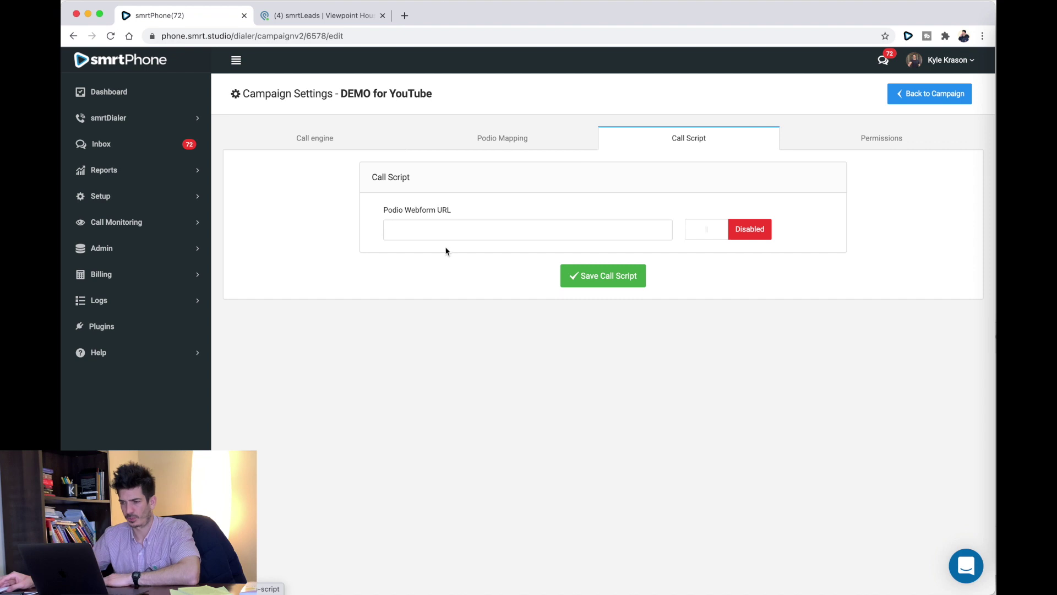
{"action": "left_click", "coordinate": [419, 228]}
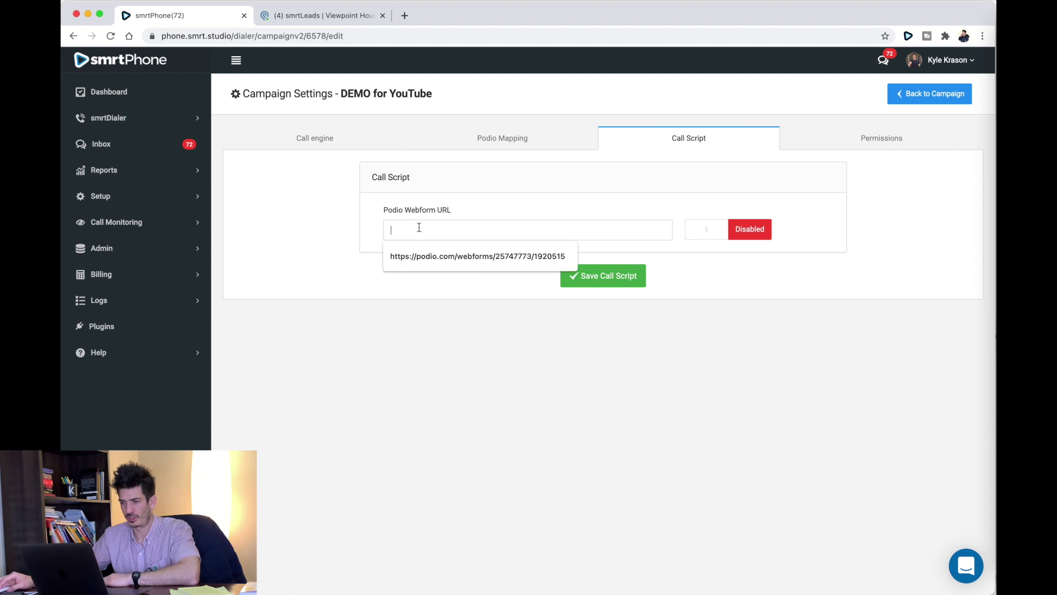
Step: Switch to Podio and open the web form settings of the Cold Call Script app
{"action": "left_click", "coordinate": [301, 16]}
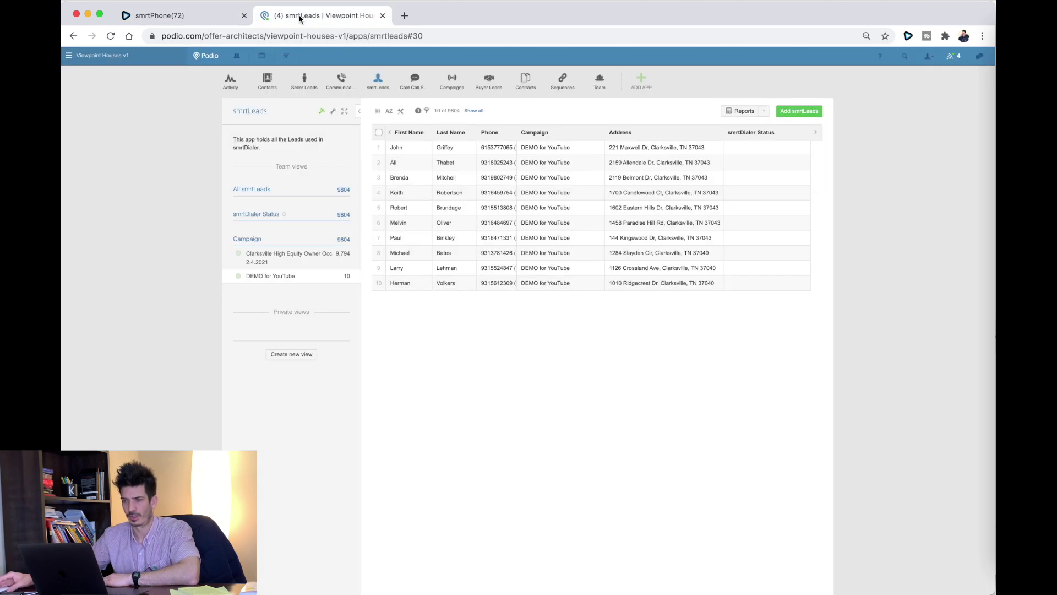
{"action": "left_click", "coordinate": [333, 111]}
{"action": "left_click", "coordinate": [349, 241]}
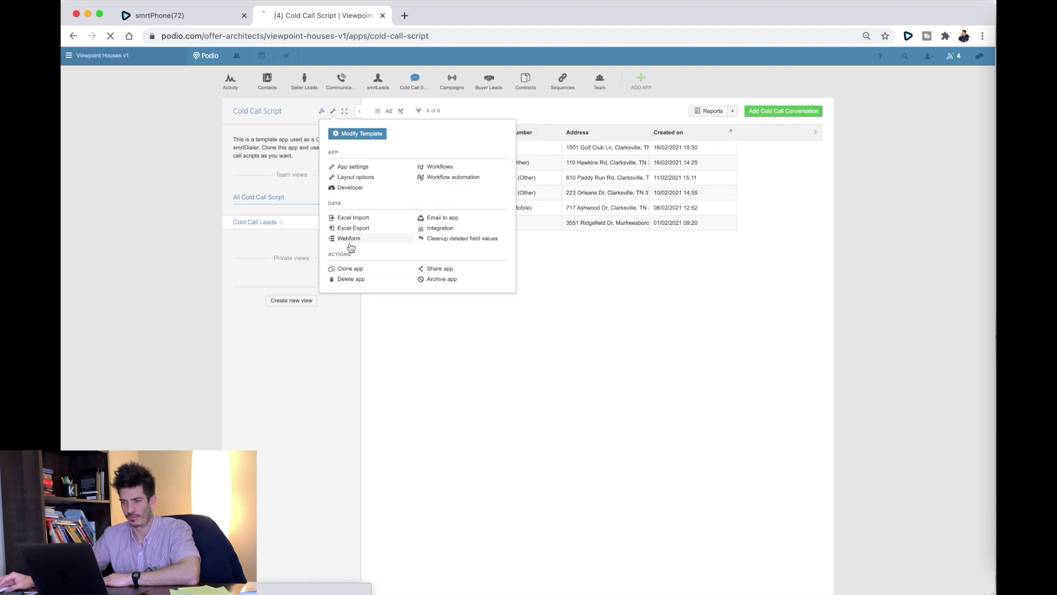
Step: Examine the Cold Call Script web form's questions and the app fields selected for it
{"action": "scroll", "coordinate": [808, 330], "scroll_direction": "down", "scroll_amount": 3}
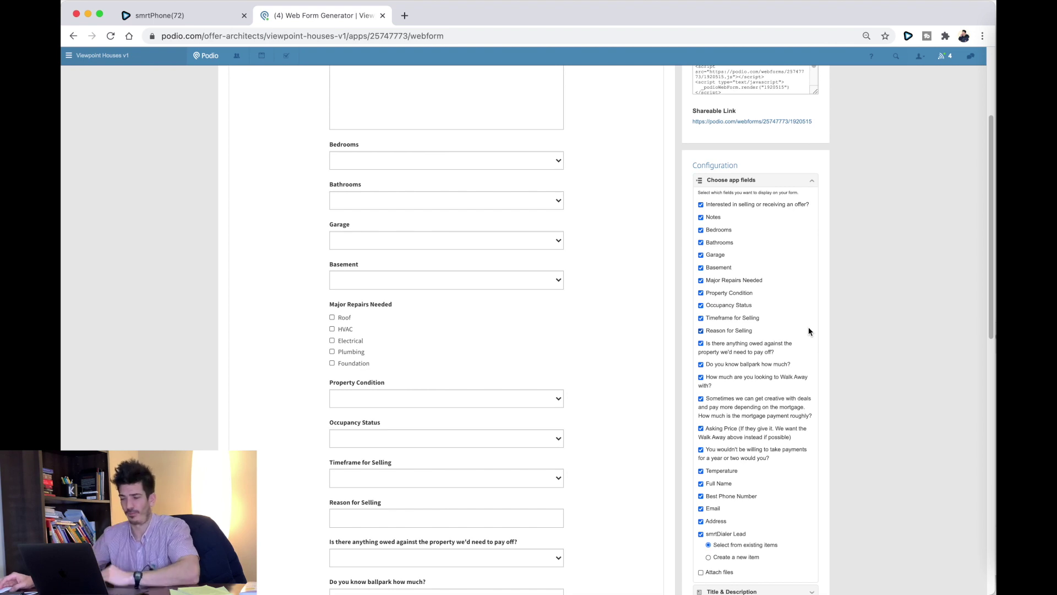
{"action": "scroll", "coordinate": [808, 330], "scroll_direction": "down", "scroll_amount": 3}
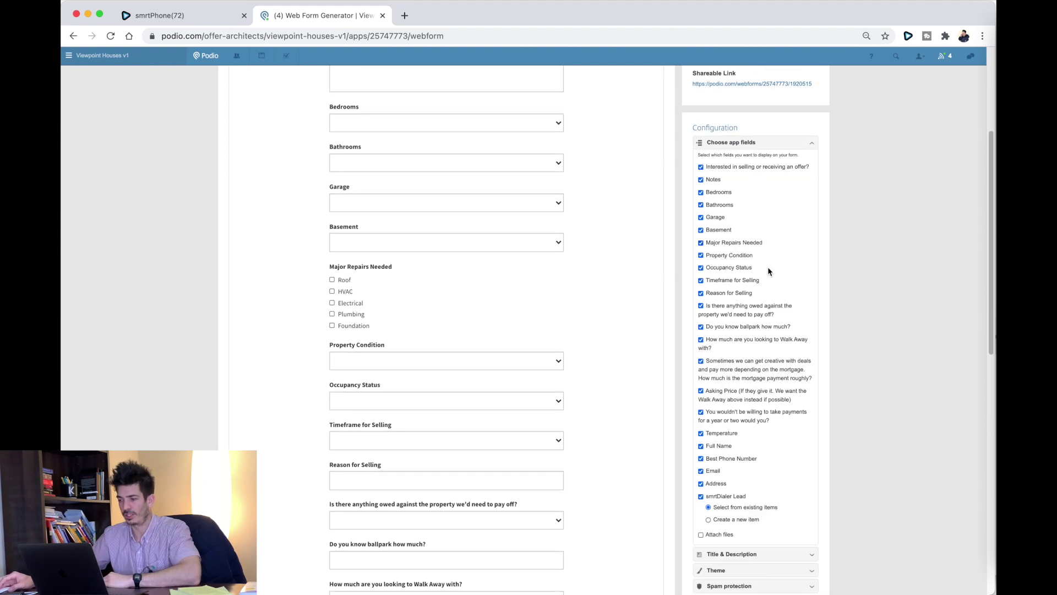
{"action": "scroll", "coordinate": [734, 443], "scroll_direction": "up", "scroll_amount": 2}
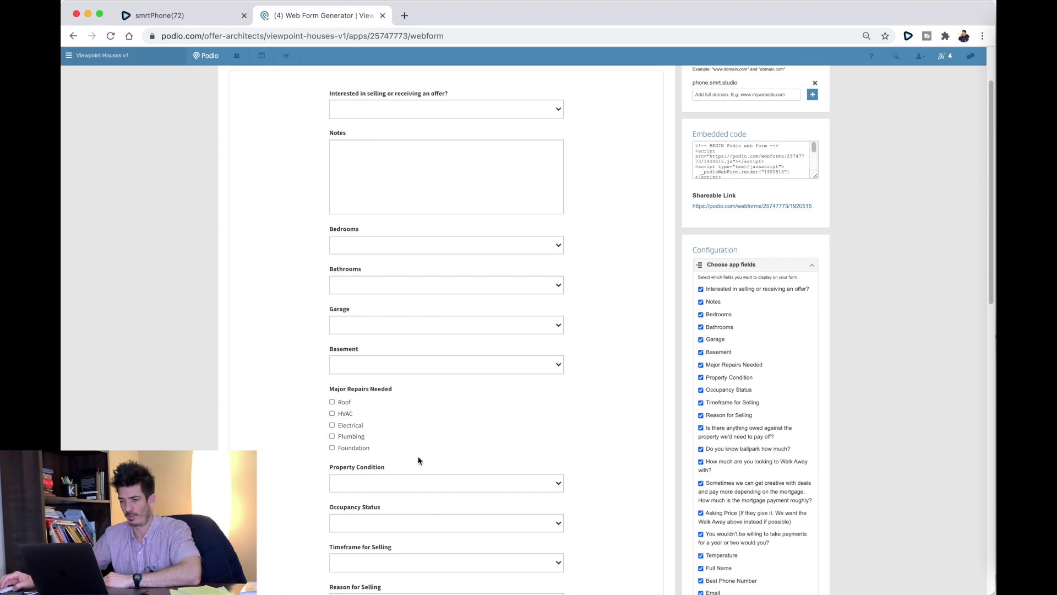
{"action": "scroll", "coordinate": [417, 453], "scroll_direction": "down", "scroll_amount": 1}
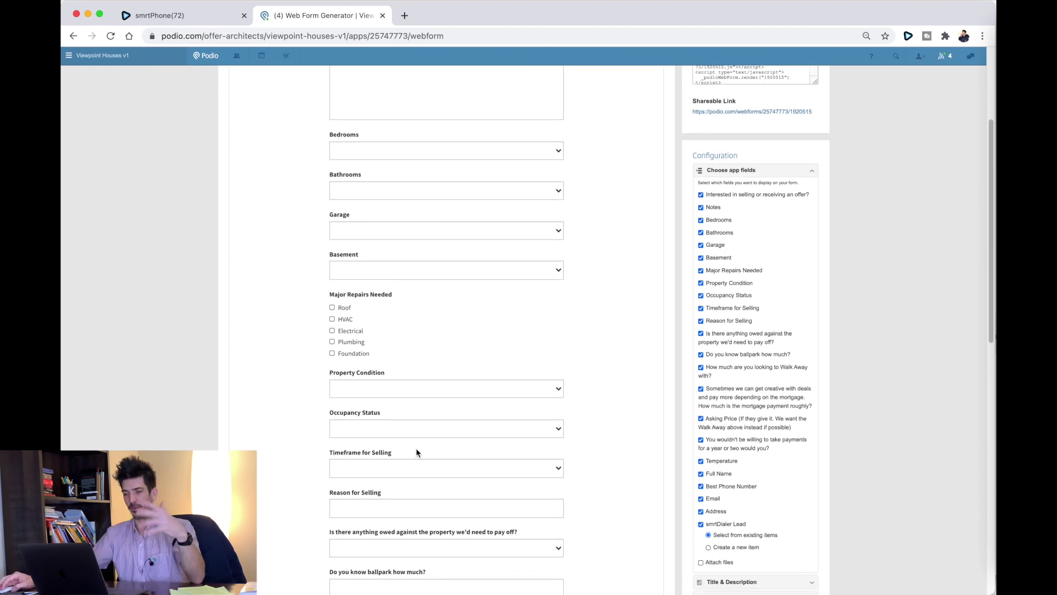
{"action": "scroll", "coordinate": [416, 452], "scroll_direction": "down", "scroll_amount": 5}
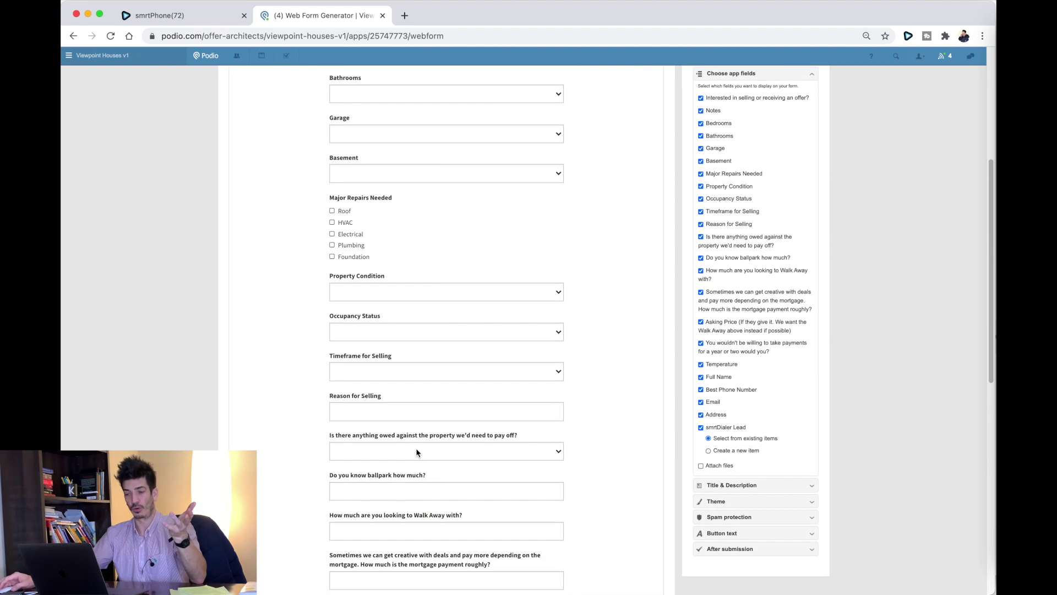
{"action": "scroll", "coordinate": [416, 452], "scroll_direction": "down", "scroll_amount": 8}
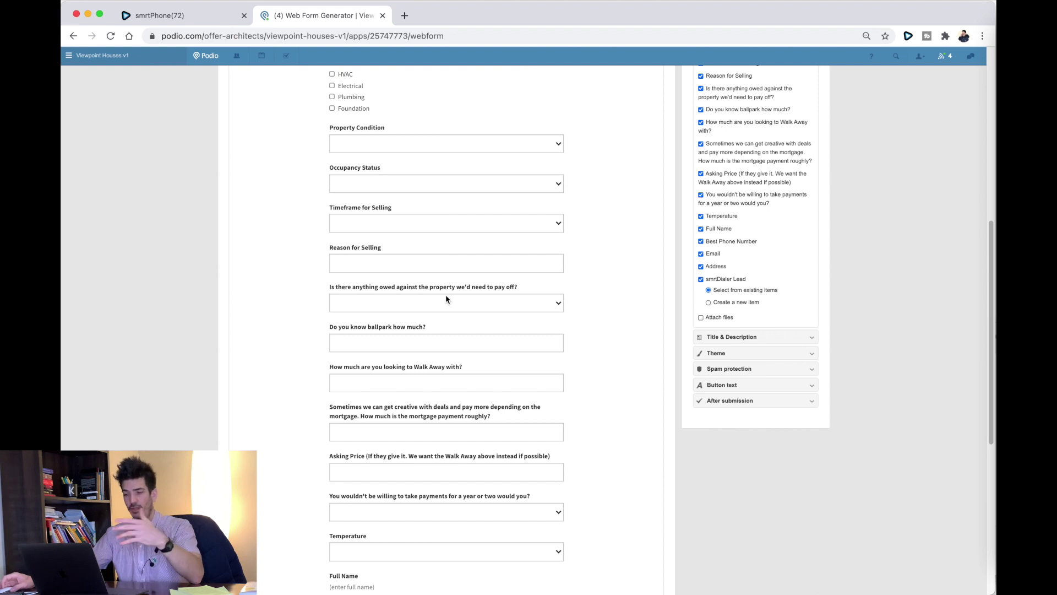
{"action": "scroll", "coordinate": [445, 299], "scroll_direction": "up", "scroll_amount": 20}
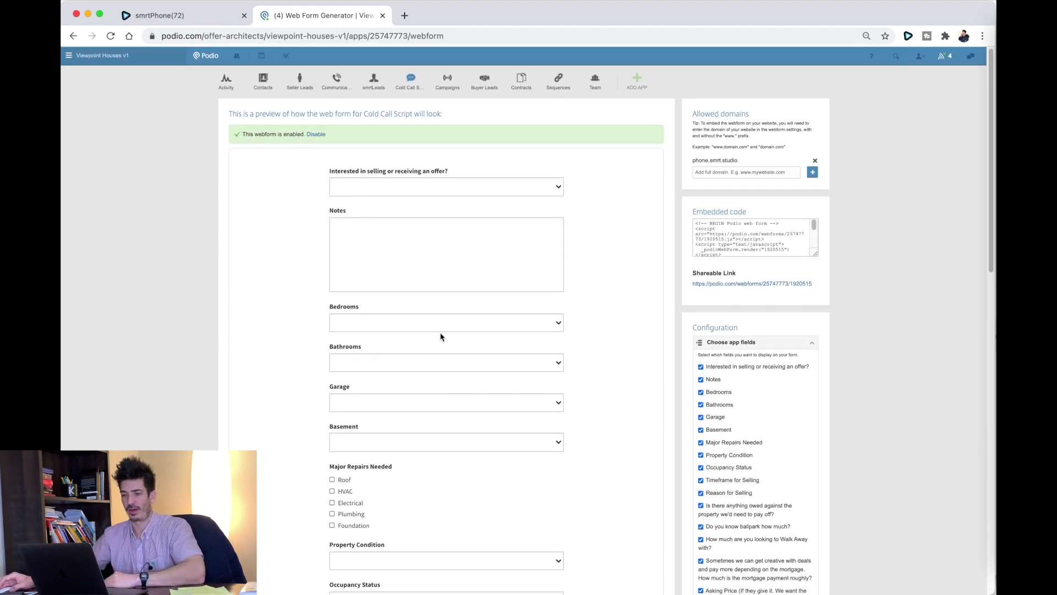
{"action": "scroll", "coordinate": [436, 363], "scroll_direction": "down", "scroll_amount": 5}
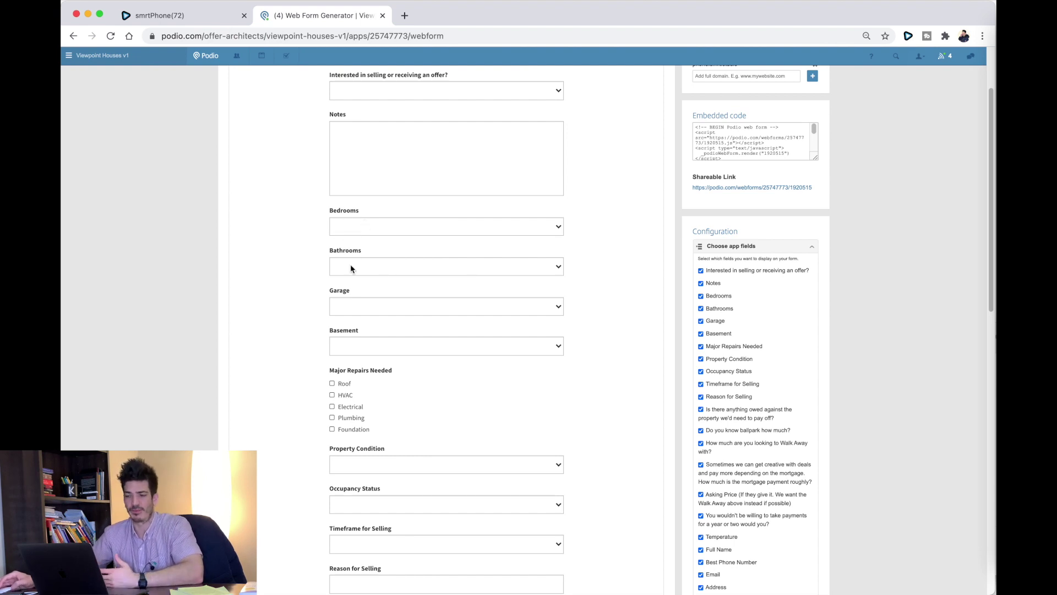
{"action": "scroll", "coordinate": [473, 321], "scroll_direction": "down", "scroll_amount": 1}
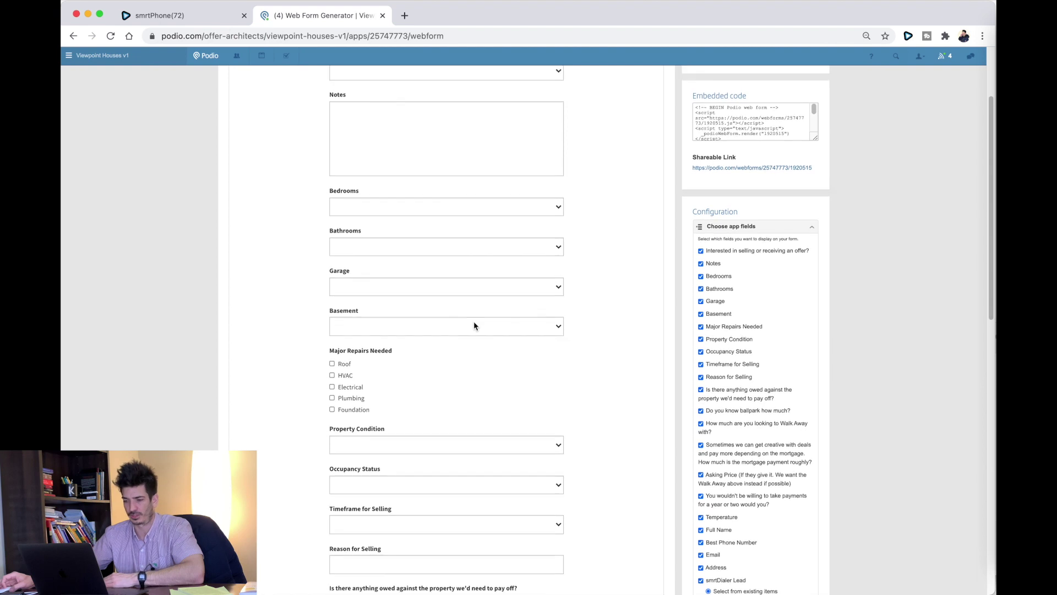
{"action": "scroll", "coordinate": [474, 322], "scroll_direction": "up", "scroll_amount": 5}
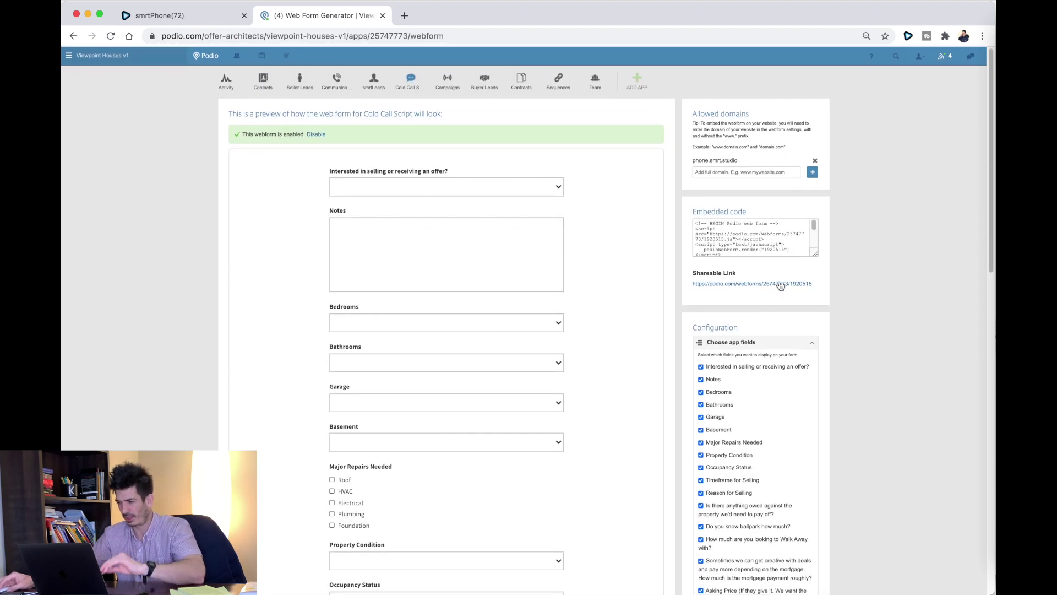
Step: Copy the web form's shareable link into the Podio Webform URL of the smrtPhone campaign's call script
{"action": "right_click", "coordinate": [804, 288]}
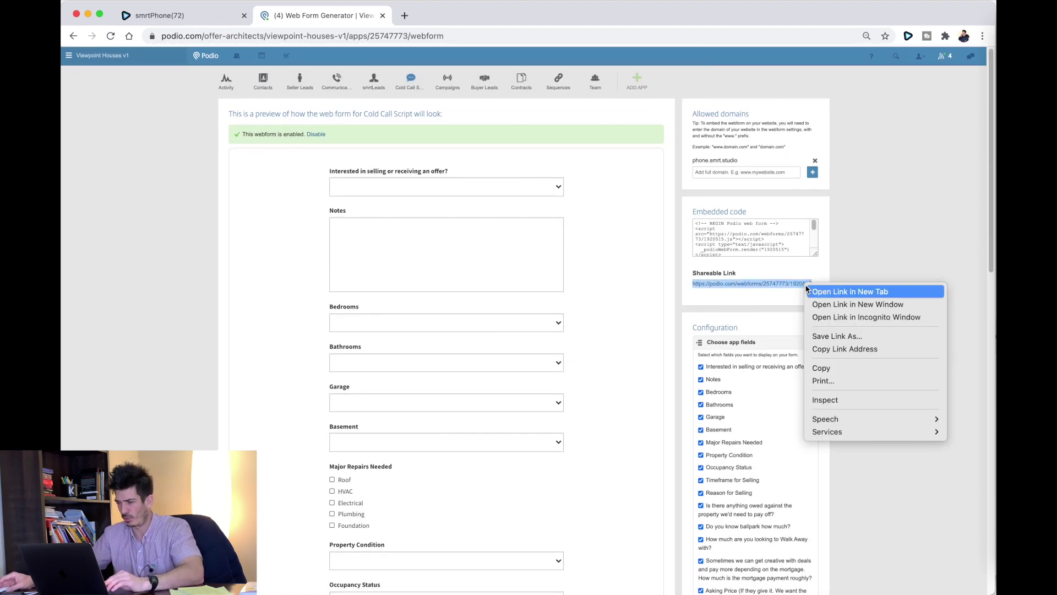
{"action": "left_click", "coordinate": [847, 353]}
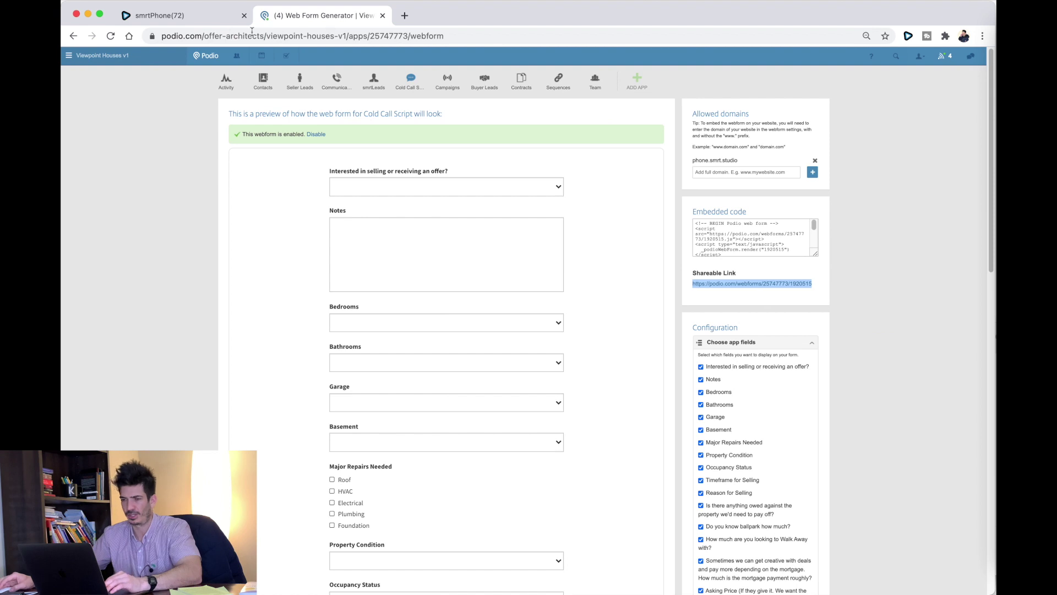
{"action": "left_click", "coordinate": [193, 17]}
{"action": "left_click", "coordinate": [434, 224]}
{"action": "key", "text": "super+v"}
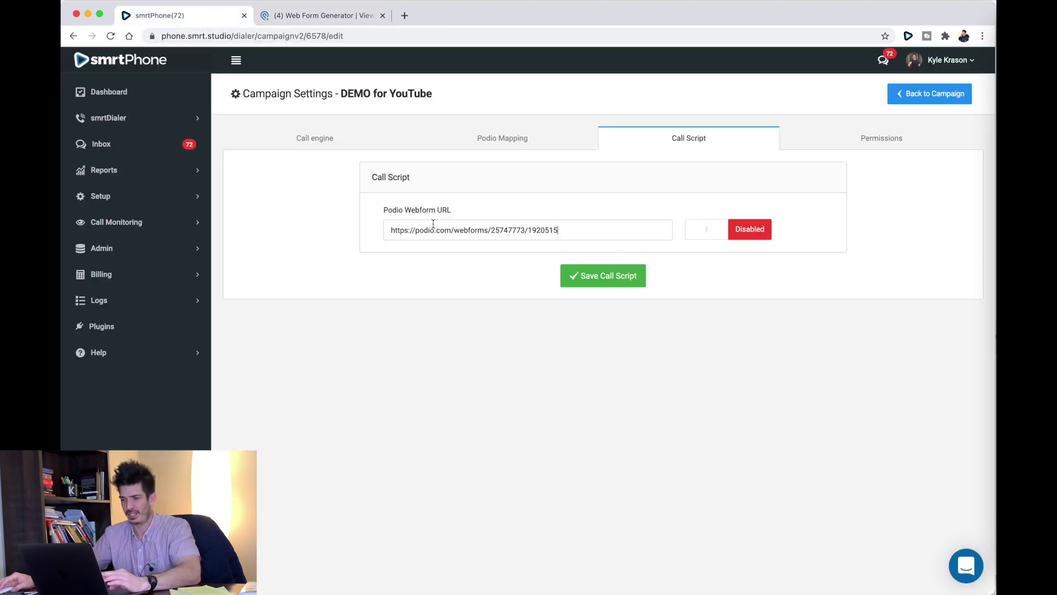
Step: Enable the call script, save it and continue the campaign setup
{"action": "left_click", "coordinate": [711, 232]}
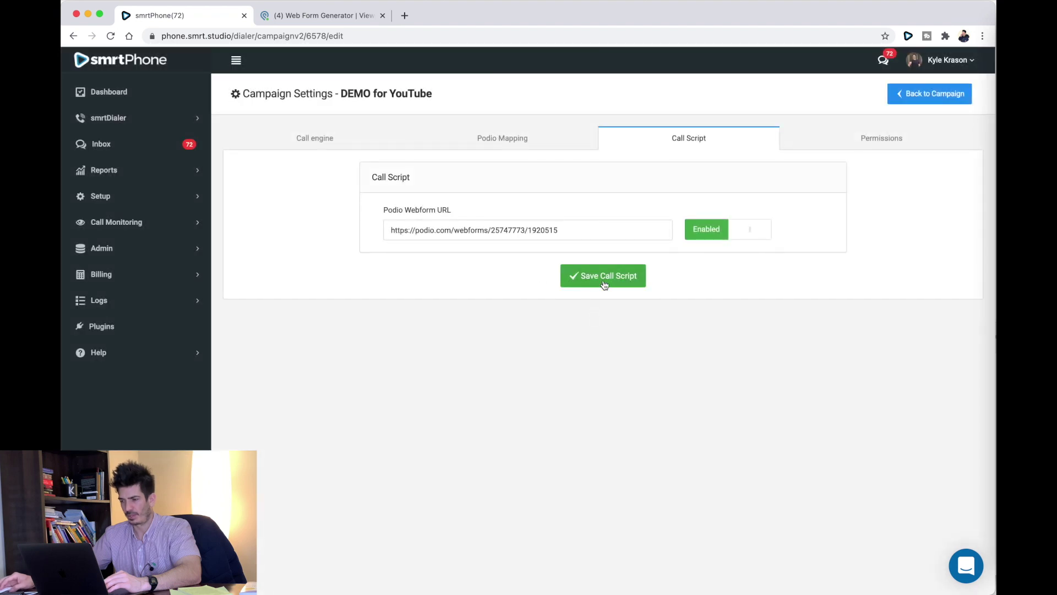
{"action": "left_click", "coordinate": [607, 280]}
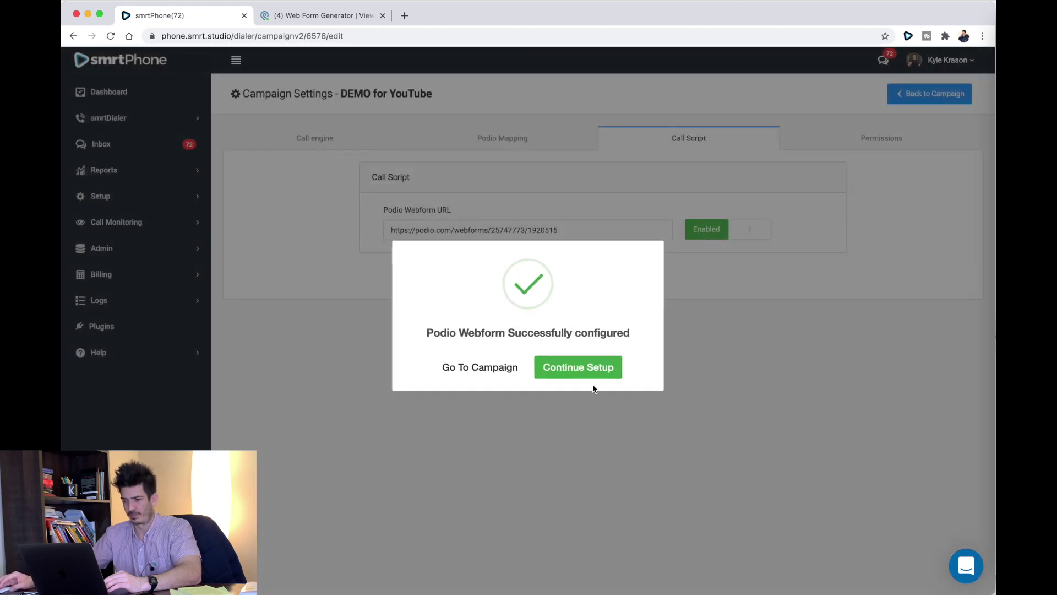
{"action": "left_click", "coordinate": [587, 370]}
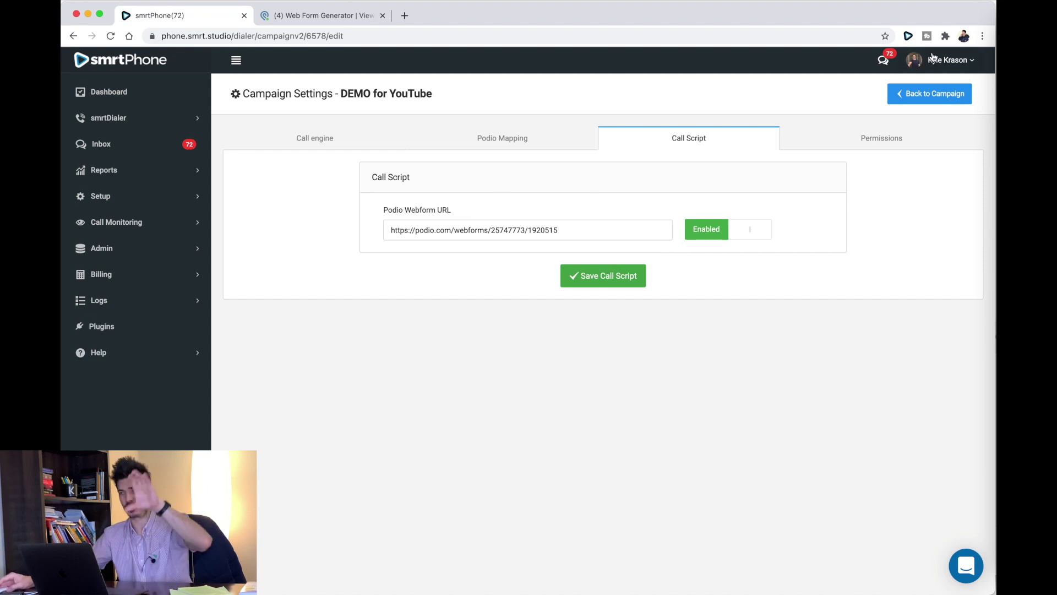
Step: Review the selected-agents option in the campaign's permissions, set access back to All Agents and save the permissions
{"action": "left_click", "coordinate": [870, 144]}
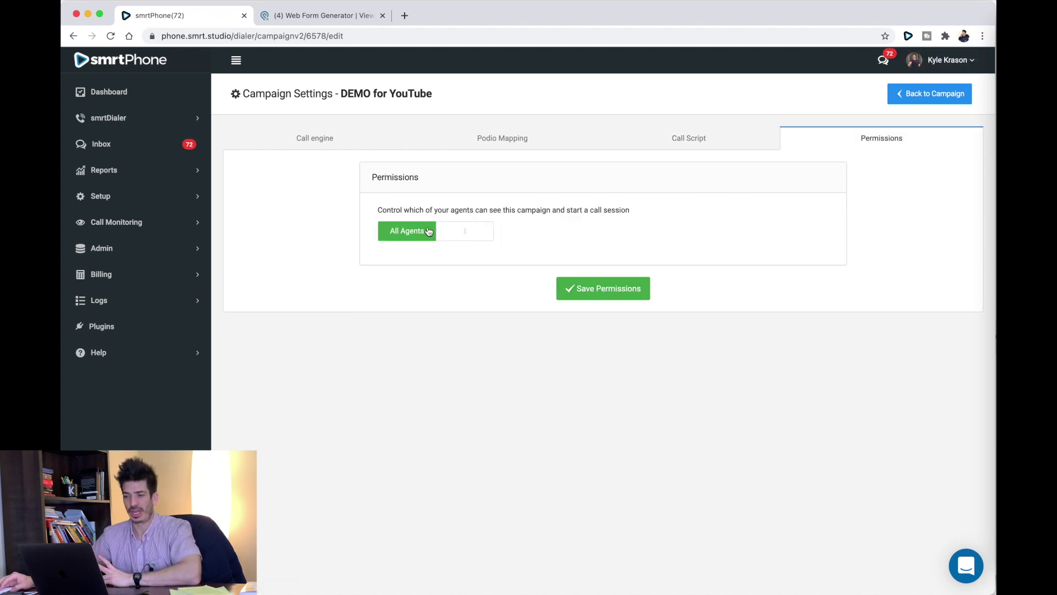
{"action": "left_click", "coordinate": [448, 231]}
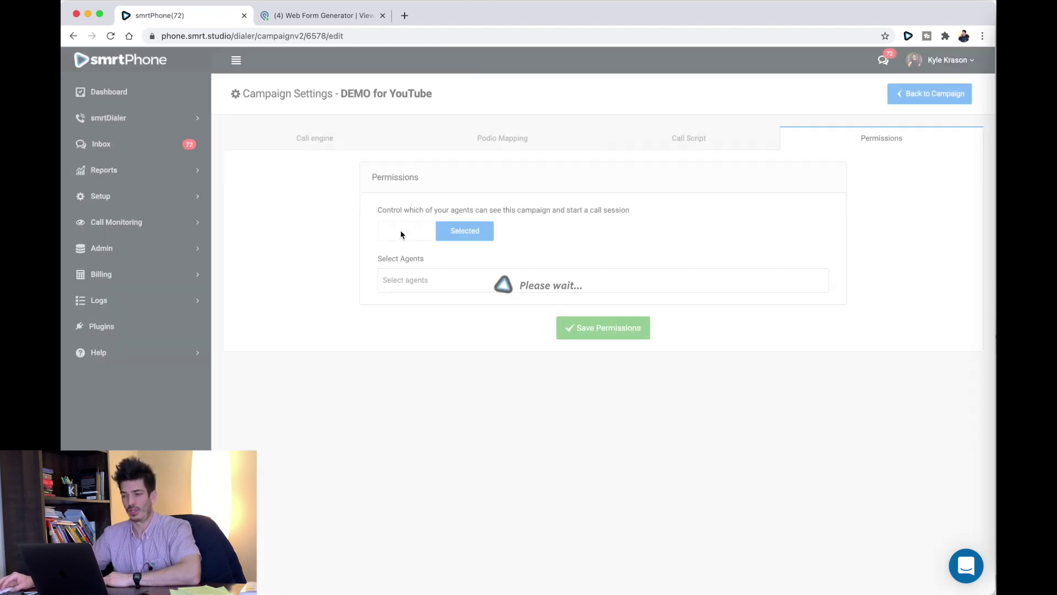
{"action": "left_click", "coordinate": [404, 278]}
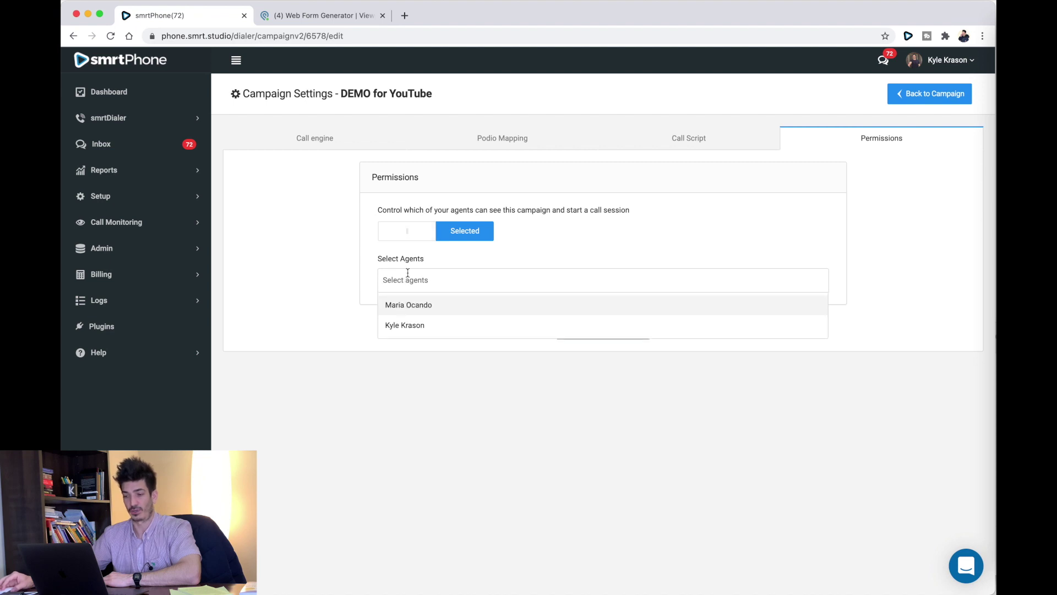
{"action": "left_click", "coordinate": [415, 234]}
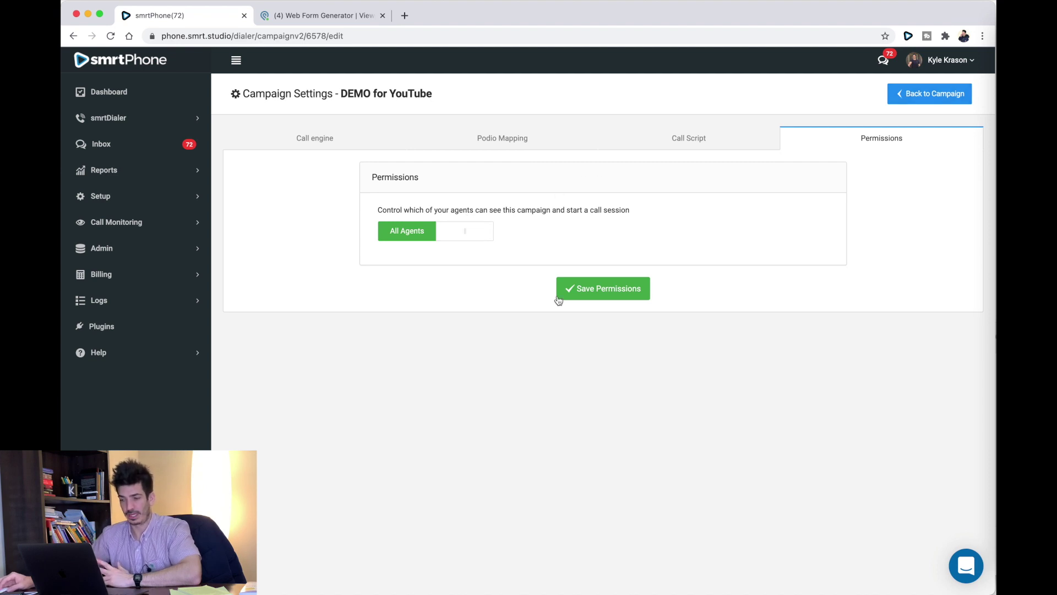
{"action": "left_click", "coordinate": [592, 293]}
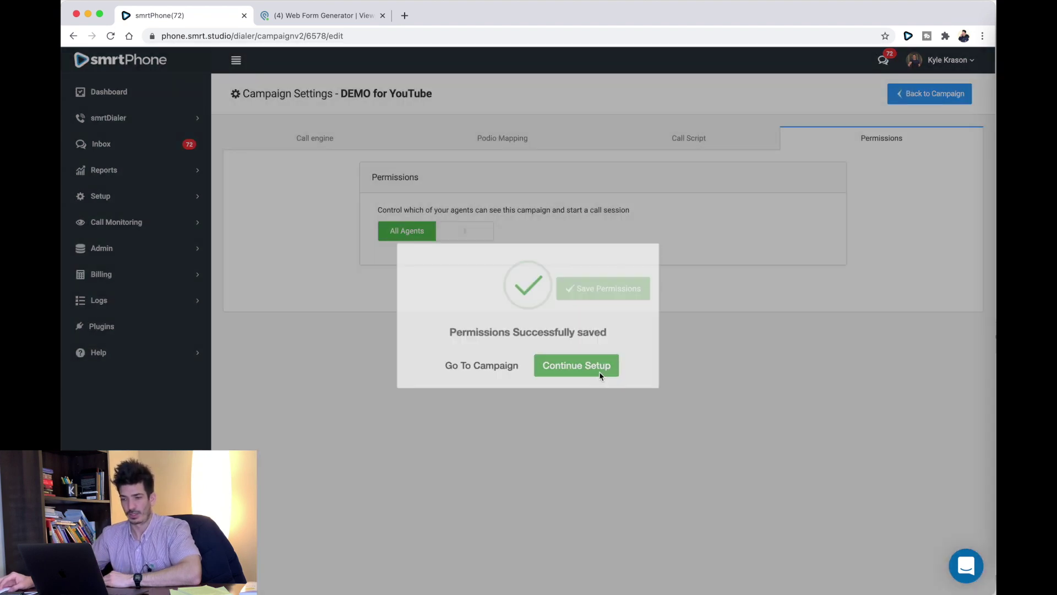
{"action": "left_click", "coordinate": [600, 366]}
Step: Return to the DEMO for YouTube campaign and run a new call session without re-syncing the leads from Podio
{"action": "left_click", "coordinate": [925, 96]}
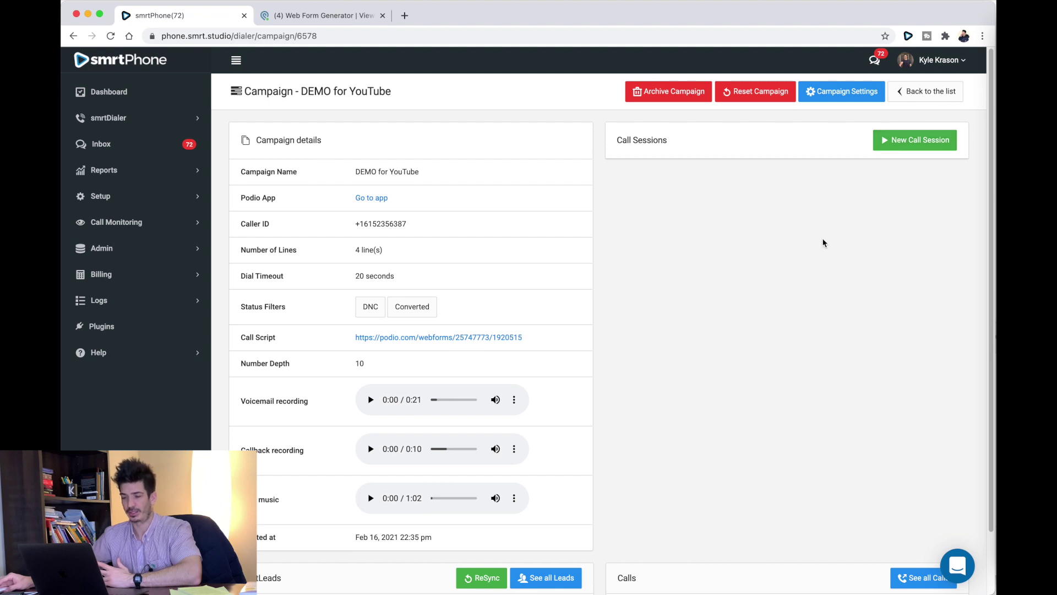
{"action": "scroll", "coordinate": [824, 241], "scroll_direction": "down", "scroll_amount": 2}
{"action": "scroll", "coordinate": [823, 241], "scroll_direction": "up", "scroll_amount": 2}
{"action": "left_click", "coordinate": [896, 148]}
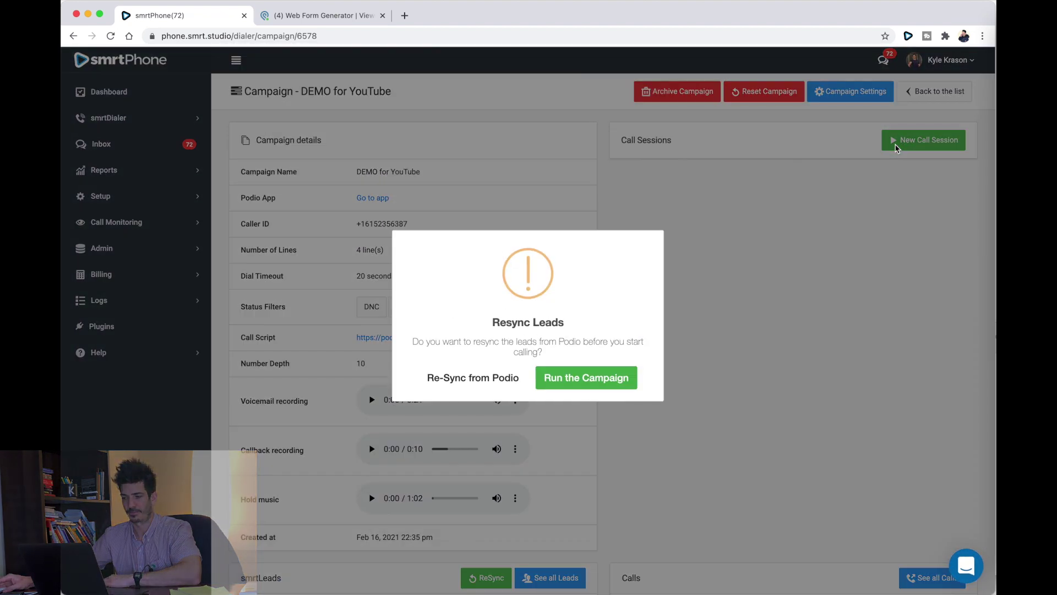
{"action": "left_click", "coordinate": [595, 379]}
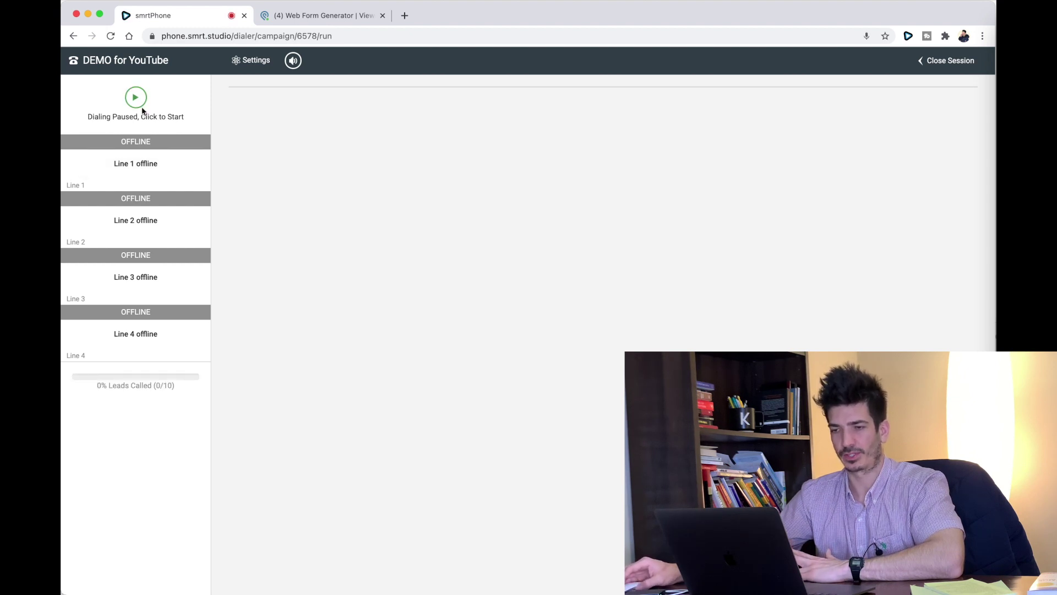
Step: Open the call session's settings for Auto-Resume Calling and A.I. Voice Detection
{"action": "left_click", "coordinate": [246, 66]}
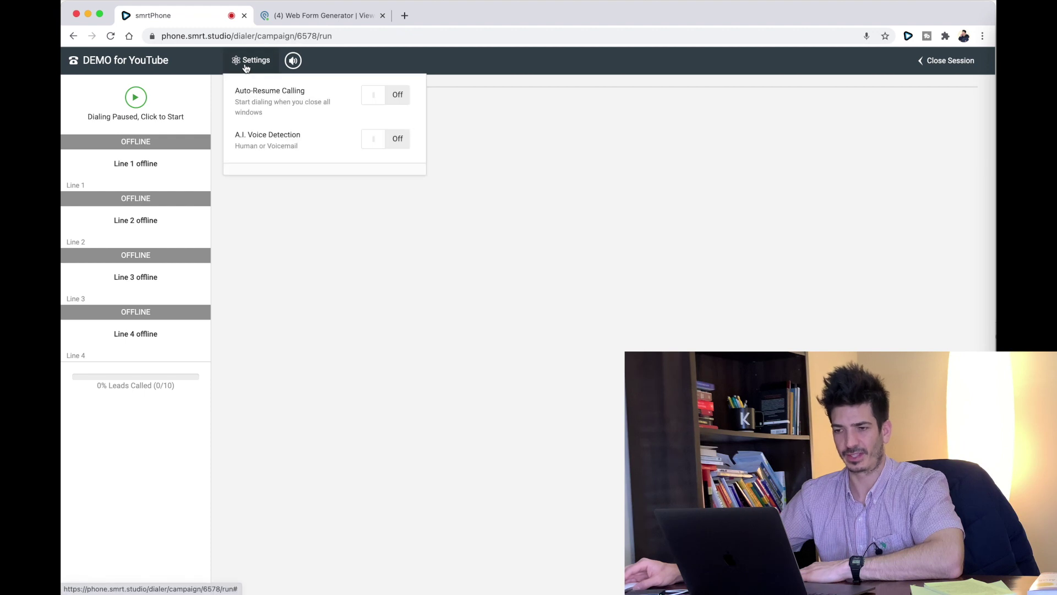